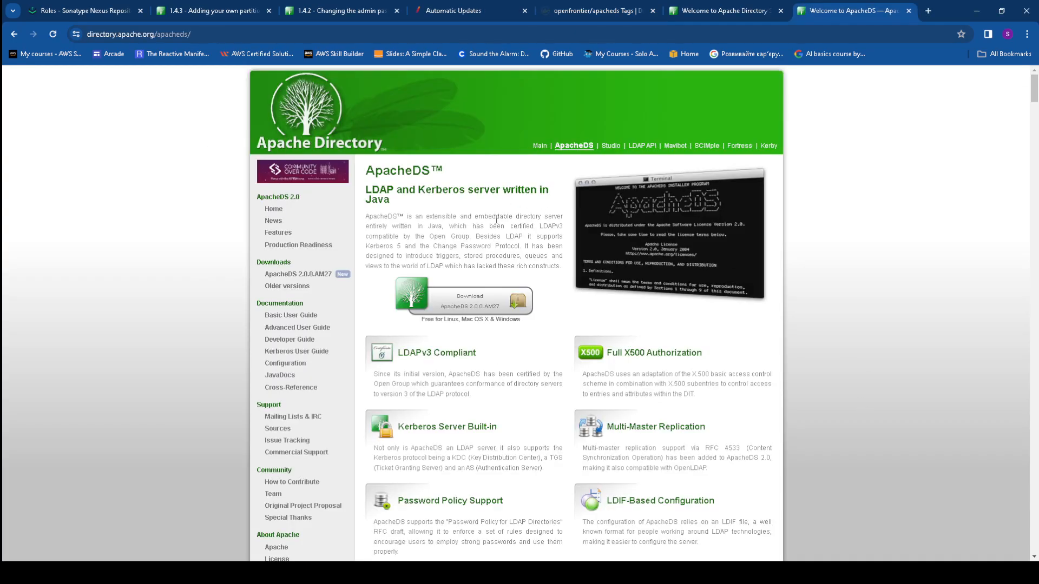
Open the ApacheDS Downloads page and look over its installer downloads
{"action": "left_click", "coordinate": [457, 307]}
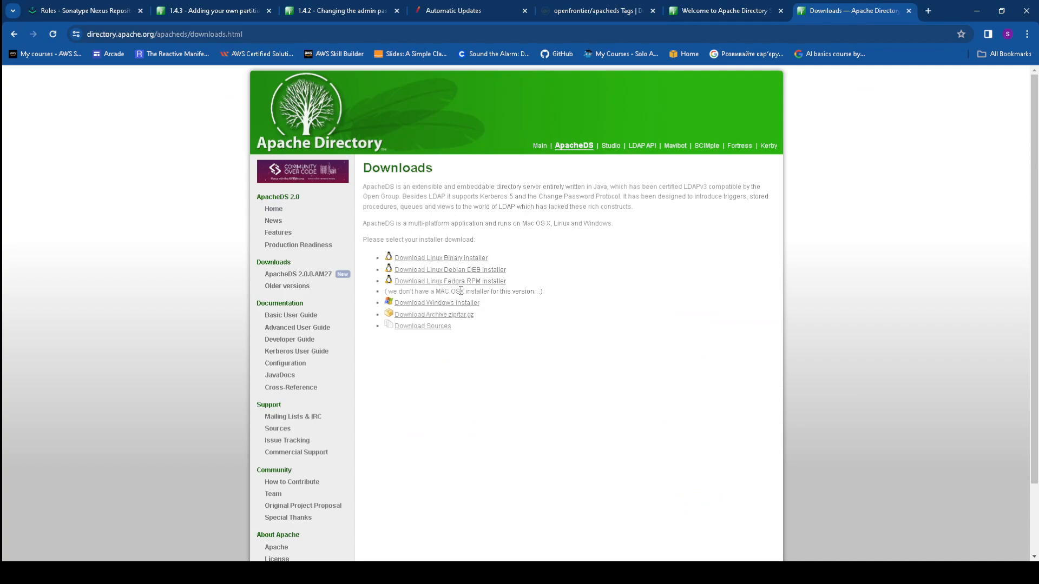
{"action": "left_click_drag", "start_coordinate": [439, 293], "coordinate": [399, 300]}
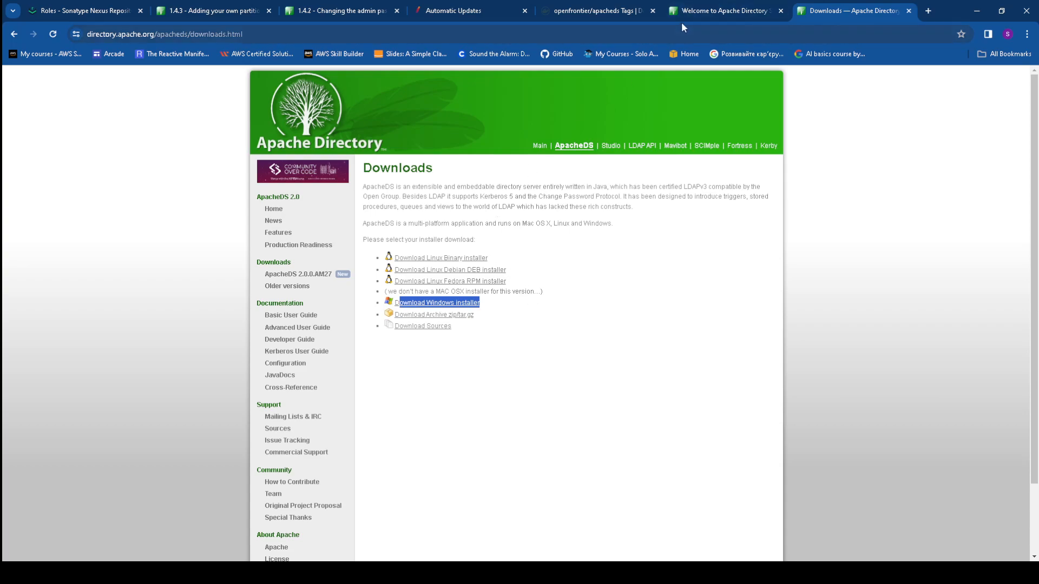
{"action": "left_click", "coordinate": [710, 9]}
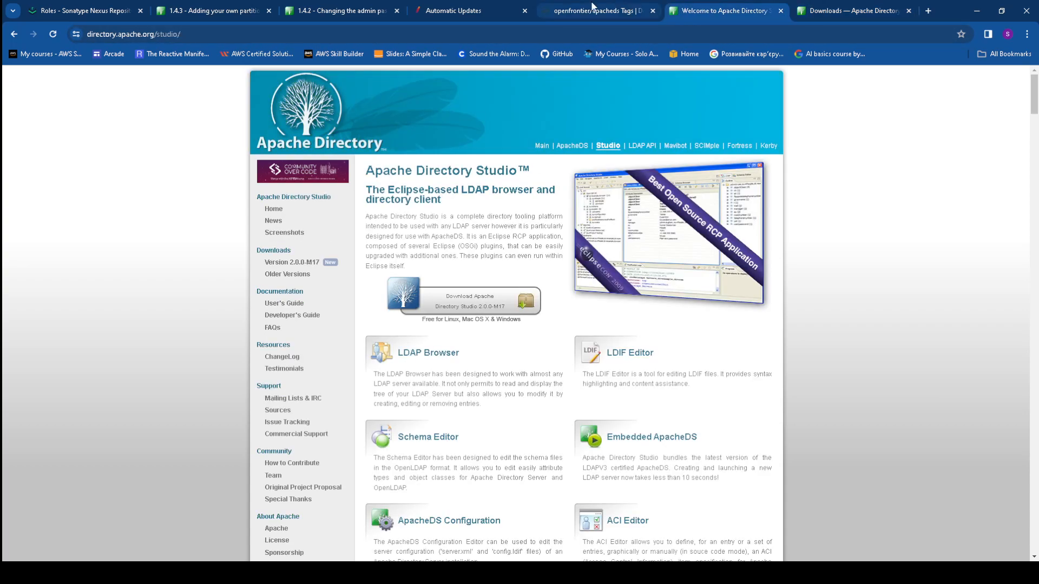
{"action": "left_click", "coordinate": [827, 8]}
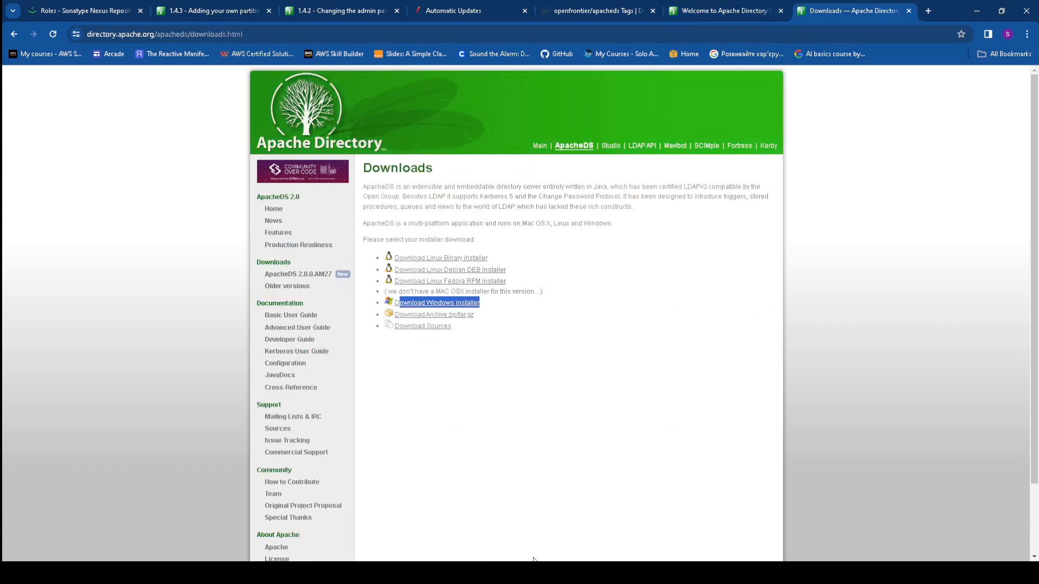
{"action": "key", "text": "alt+Tab"}
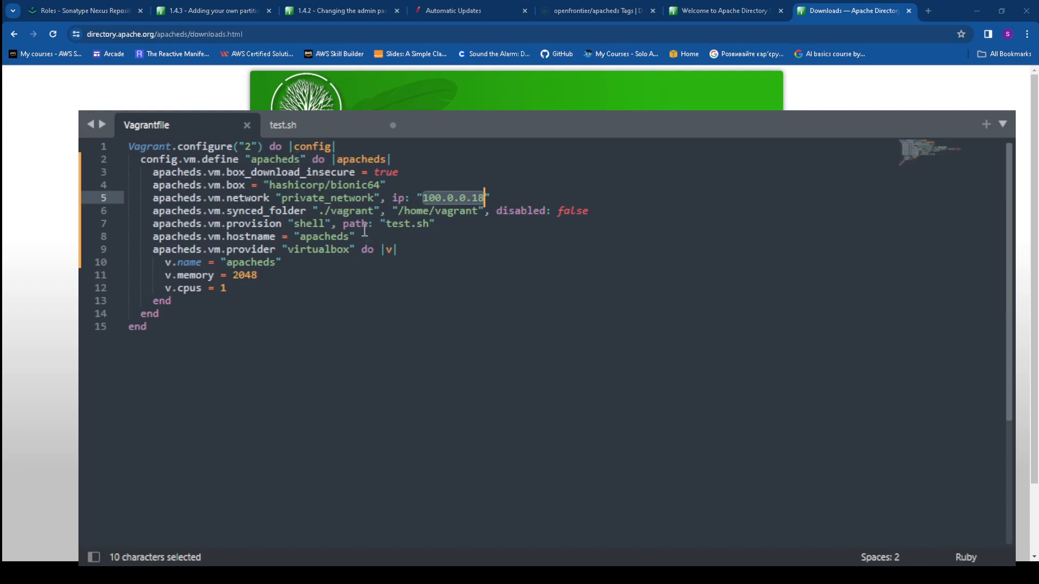
Review the Vagrantfile's 2048 memory, apacheds hostname and 100.0.0.18 IP settings
{"action": "left_click", "coordinate": [355, 267]}
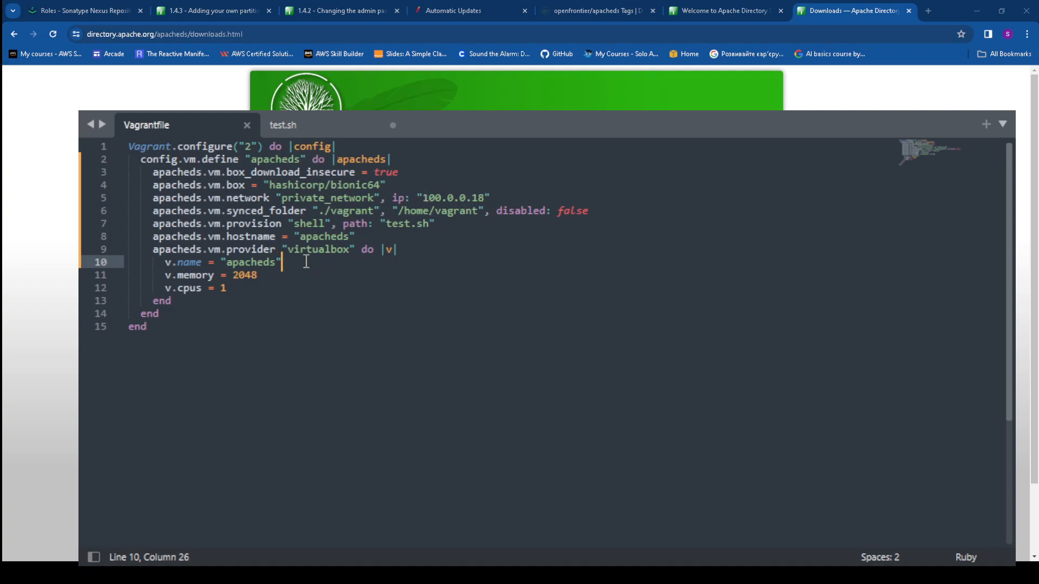
{"action": "left_click_drag", "start_coordinate": [263, 274], "coordinate": [201, 287]}
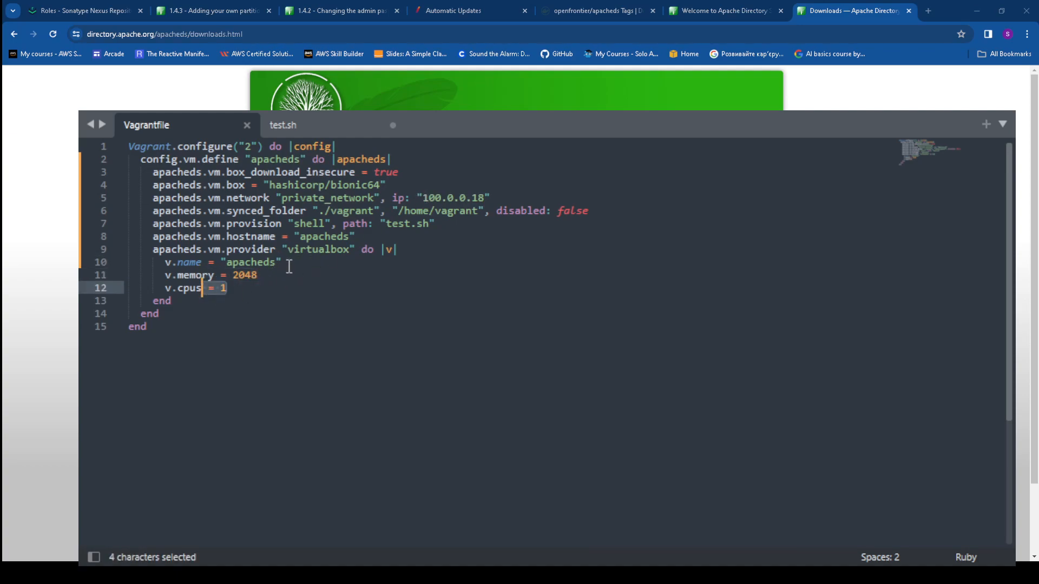
{"action": "left_click_drag", "start_coordinate": [349, 236], "coordinate": [297, 238]}
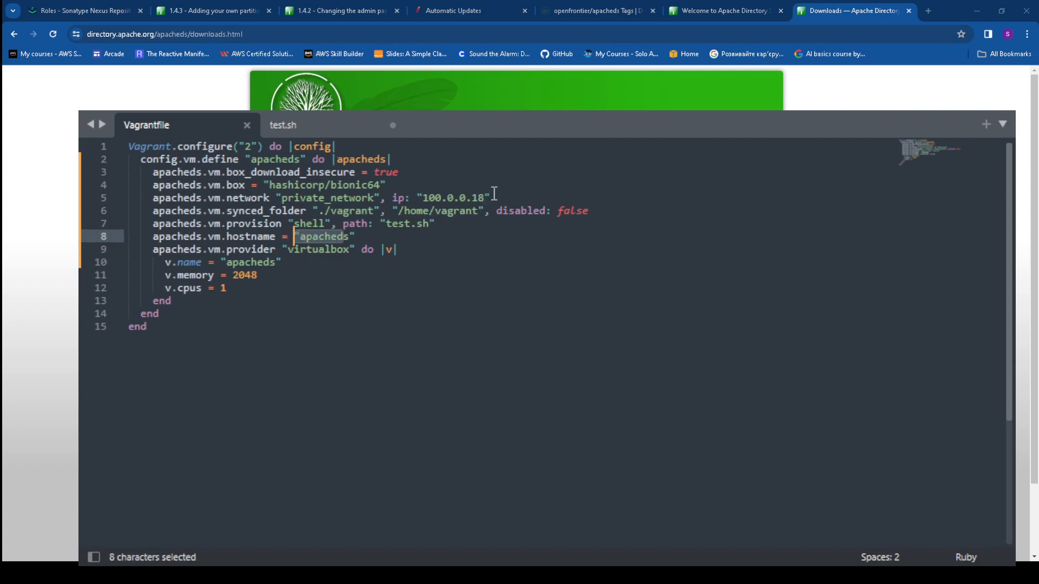
{"action": "left_click_drag", "start_coordinate": [485, 193], "coordinate": [422, 192]}
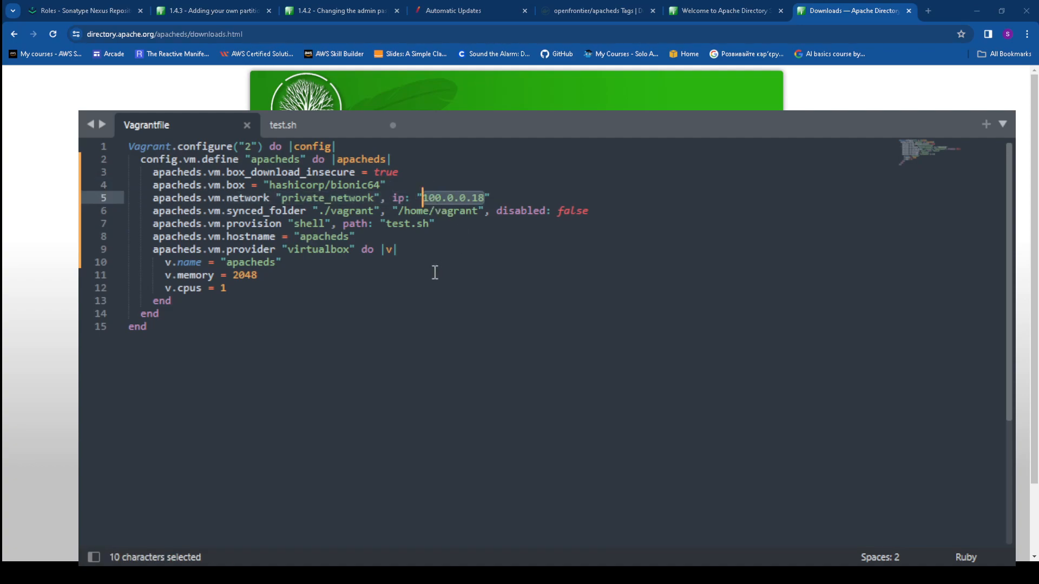
{"action": "left_click", "coordinate": [317, 132]}
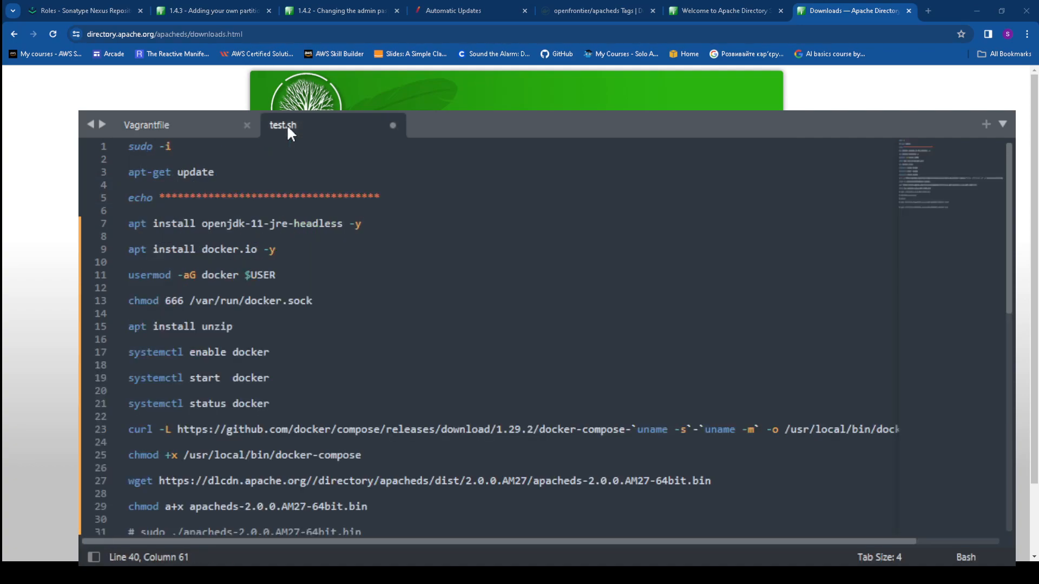
Walk through test.sh's sudo, apt-get update, OpenJDK 11, docker.io and usermod lines
{"action": "left_click", "coordinate": [488, 300]}
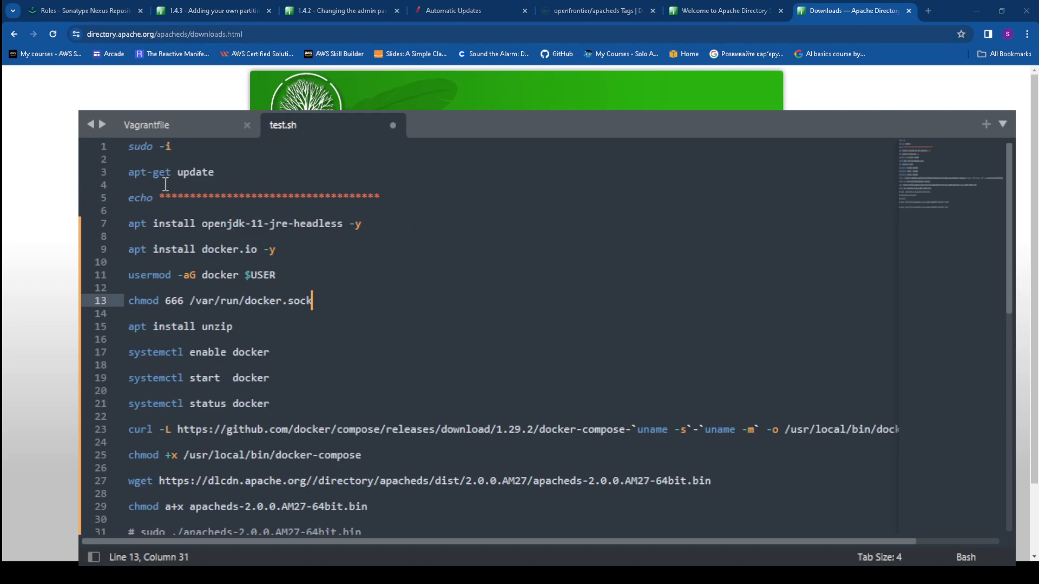
{"action": "scroll", "coordinate": [184, 218], "scroll_direction": "down", "scroll_amount": 3}
{"action": "scroll", "coordinate": [238, 219], "scroll_direction": "down", "scroll_amount": 1}
{"action": "scroll", "coordinate": [232, 222], "scroll_direction": "up", "scroll_amount": 5}
{"action": "left_click_drag", "start_coordinate": [129, 147], "coordinate": [174, 147]}
{"action": "left_click_drag", "start_coordinate": [227, 172], "coordinate": [96, 176]}
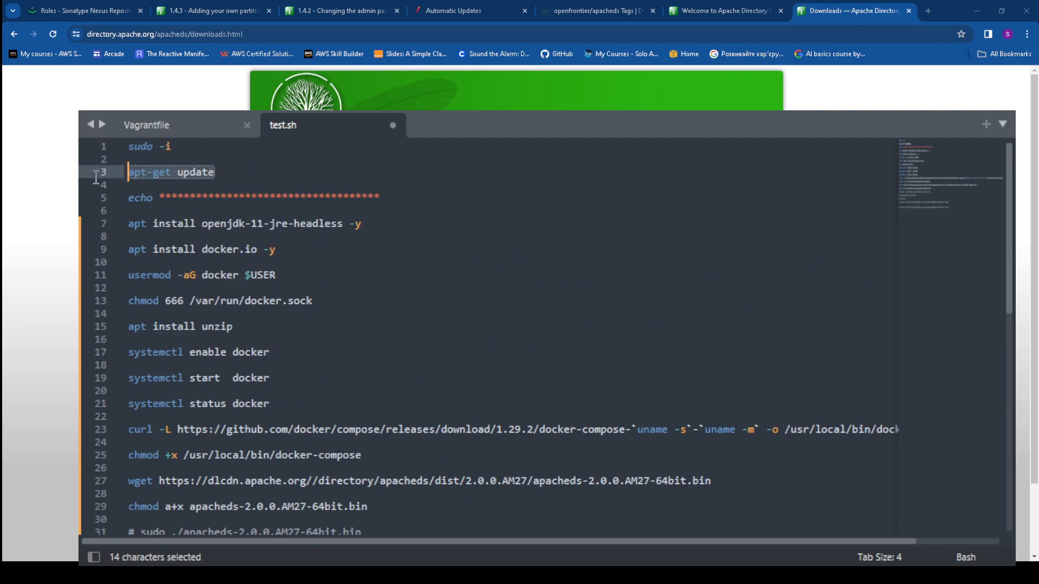
{"action": "left_click_drag", "start_coordinate": [373, 225], "coordinate": [130, 222]}
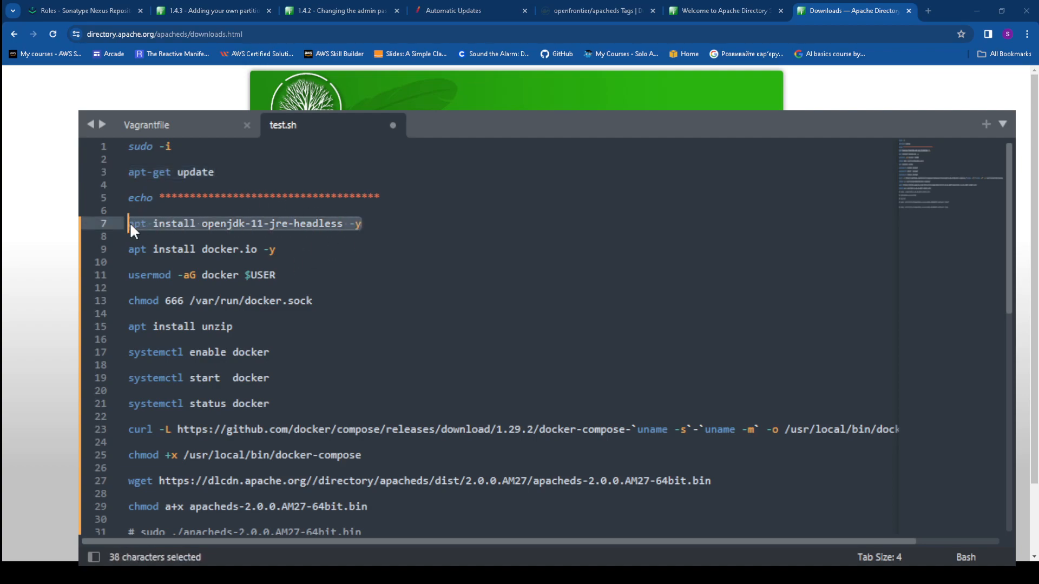
{"action": "left_click_drag", "start_coordinate": [291, 252], "coordinate": [128, 250]}
{"action": "left_click_drag", "start_coordinate": [313, 279], "coordinate": [126, 297]}
{"action": "left_click_drag", "start_coordinate": [322, 302], "coordinate": [104, 243]}
Review the wget ApacheDS download, chmod and installer run commands
{"action": "scroll", "coordinate": [404, 314], "scroll_direction": "down", "scroll_amount": 2}
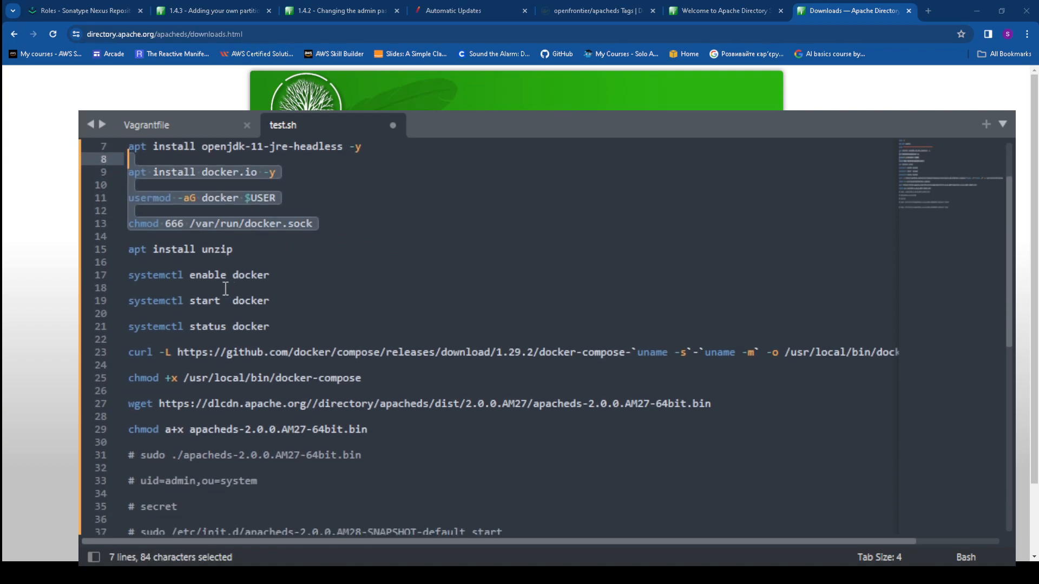
{"action": "scroll", "coordinate": [234, 298], "scroll_direction": "down", "scroll_amount": 1}
{"action": "scroll", "coordinate": [234, 297], "scroll_direction": "down", "scroll_amount": 1}
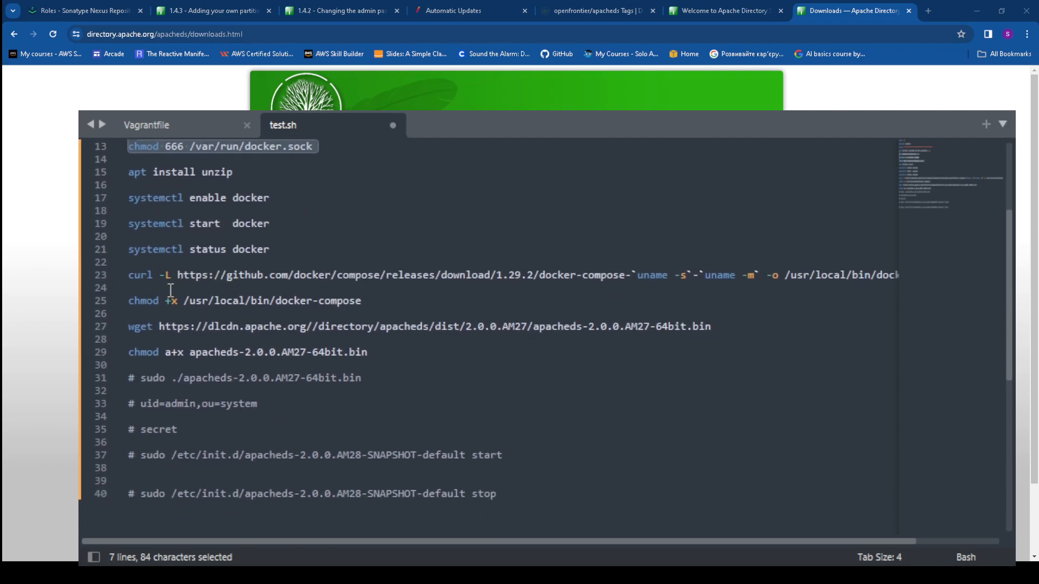
{"action": "scroll", "coordinate": [226, 323], "scroll_direction": "down", "scroll_amount": 1}
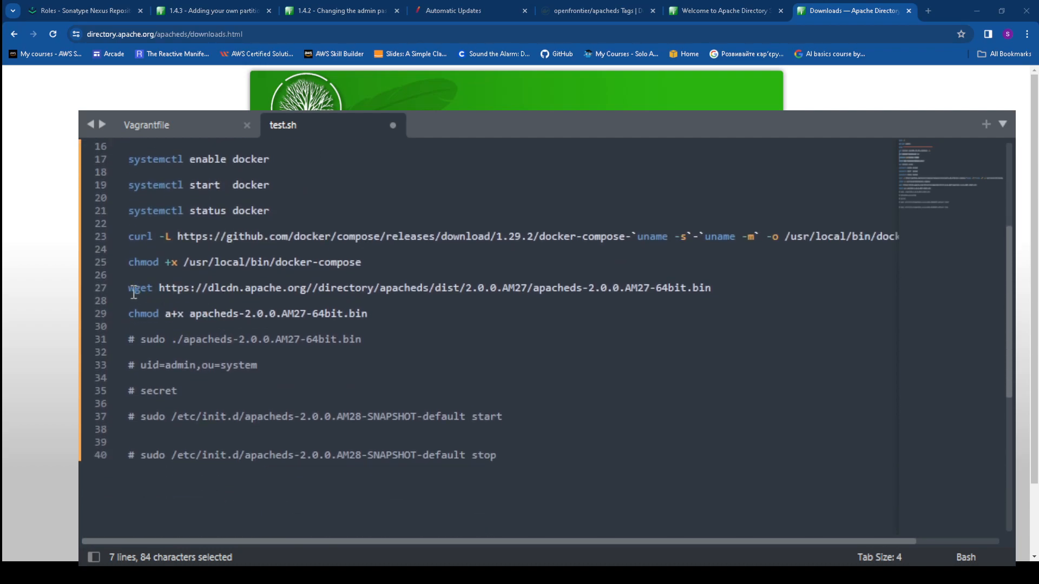
{"action": "left_click_drag", "start_coordinate": [132, 290], "coordinate": [759, 296]}
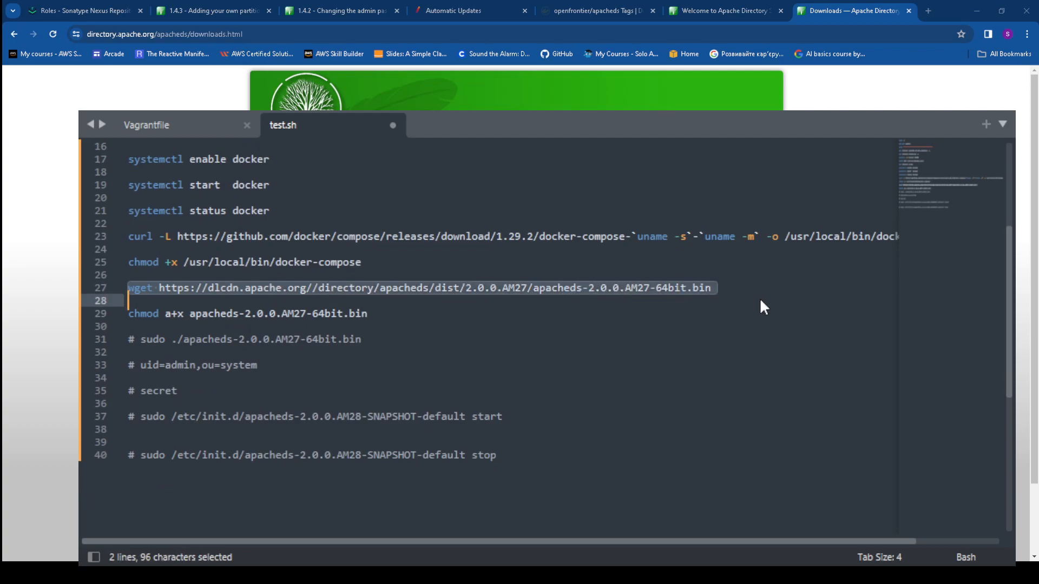
{"action": "left_click_drag", "start_coordinate": [129, 314], "coordinate": [371, 315]}
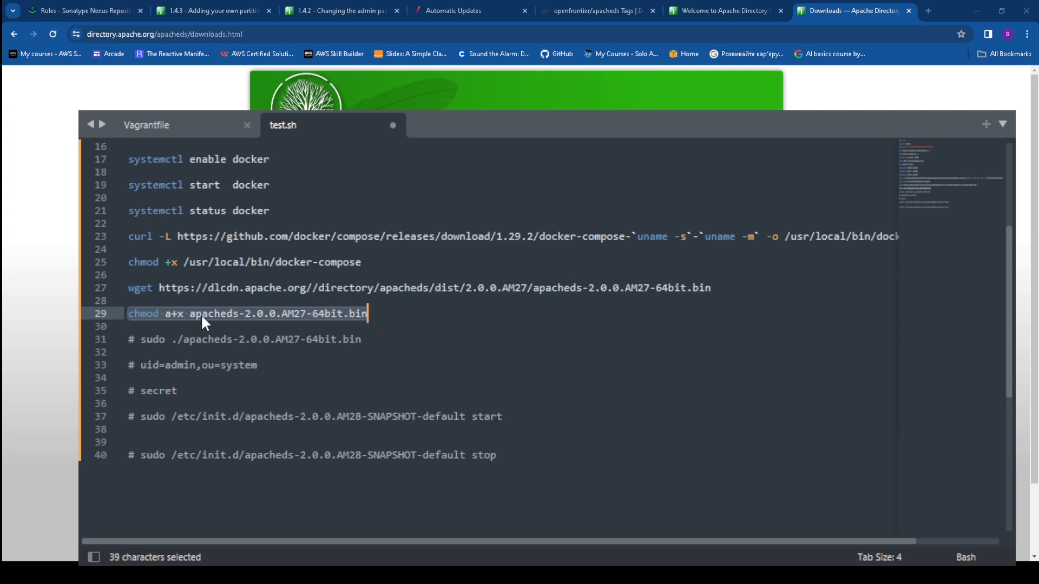
{"action": "left_click", "coordinate": [378, 343]}
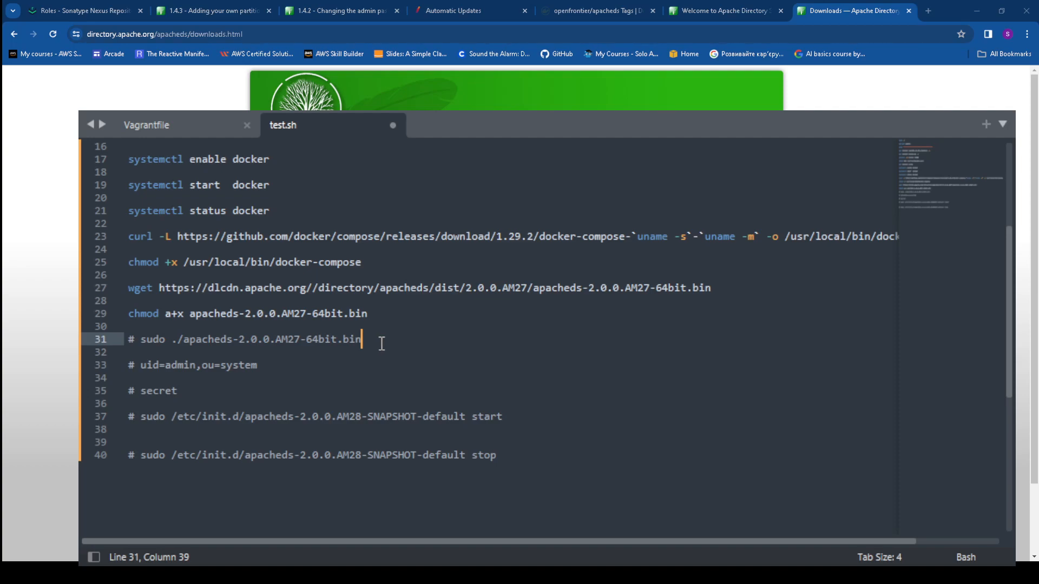
{"action": "left_click_drag", "start_coordinate": [142, 339], "coordinate": [386, 339]}
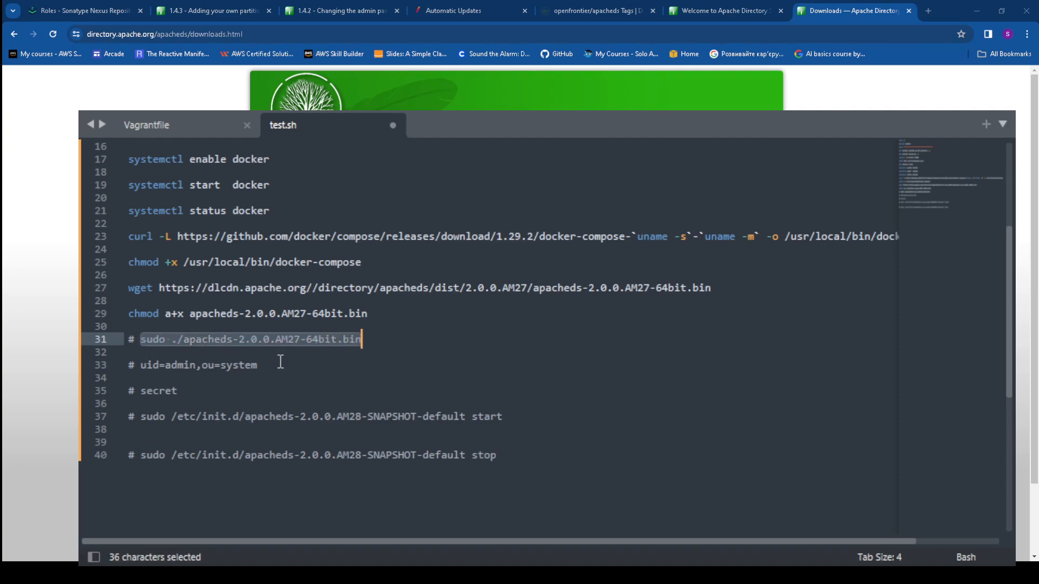
Review the ApacheDS start and stop commands and the default admin credential notes
{"action": "left_click_drag", "start_coordinate": [142, 417], "coordinate": [504, 416]}
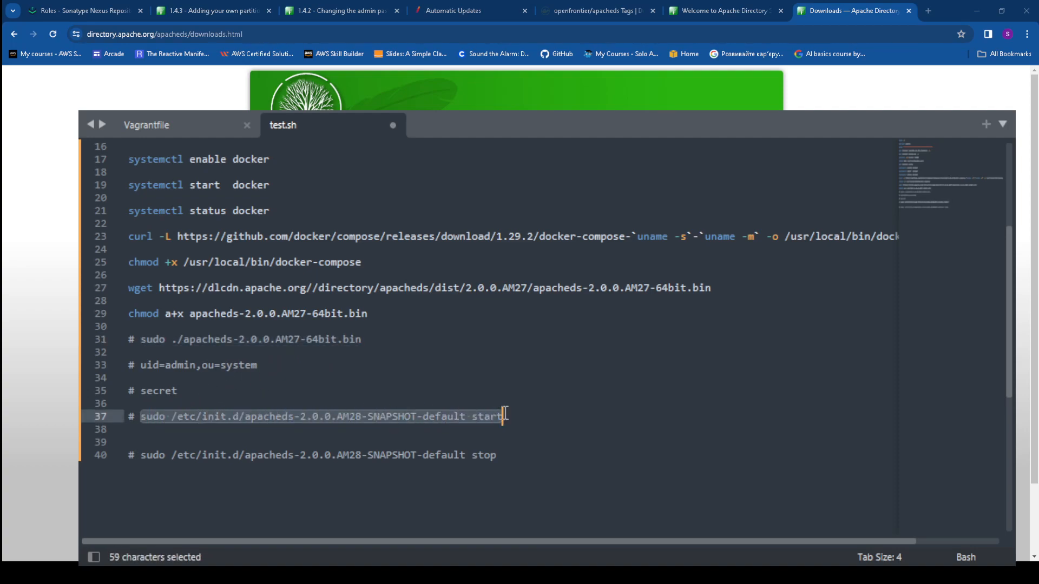
{"action": "left_click", "coordinate": [509, 456]}
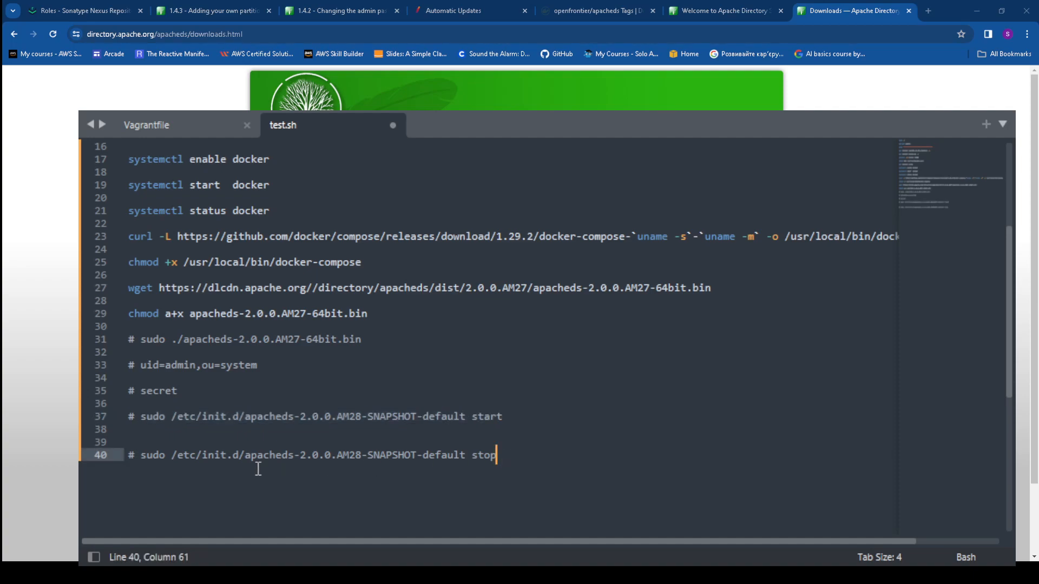
{"action": "left_click", "coordinate": [136, 460], "text": "shift"}
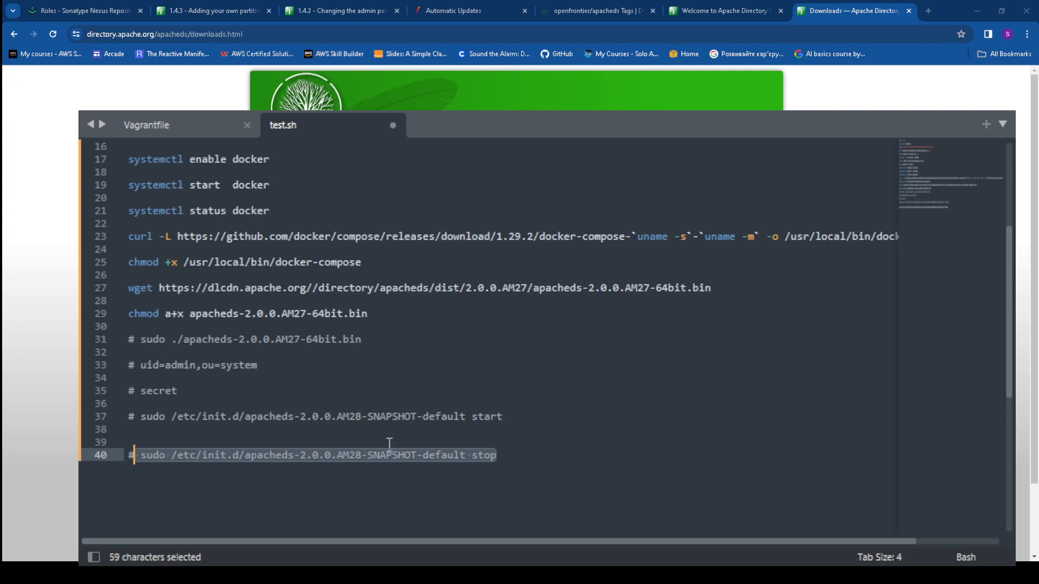
{"action": "left_click_drag", "start_coordinate": [178, 391], "coordinate": [128, 365]}
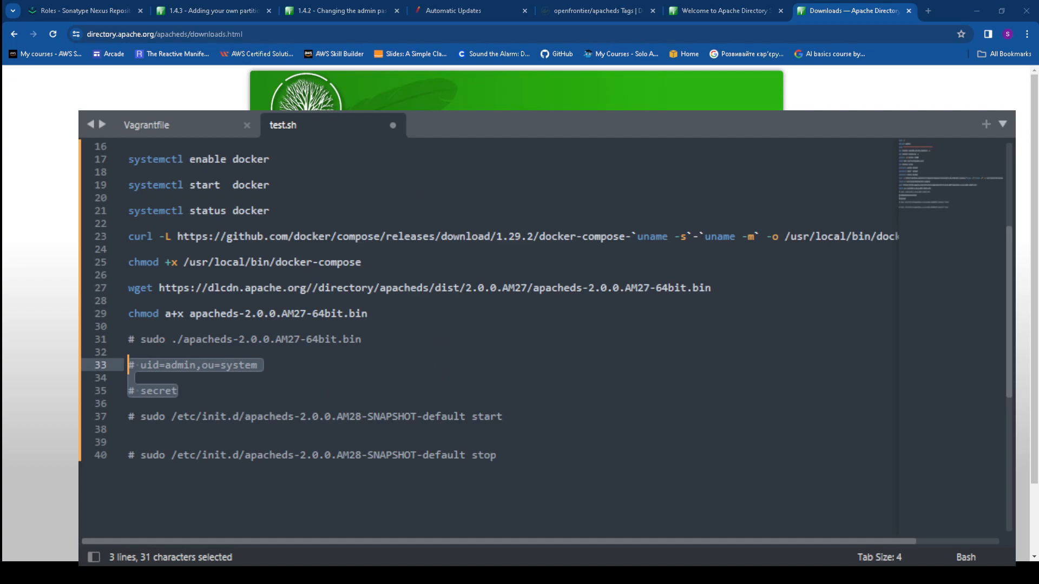
{"action": "left_click", "coordinate": [168, 125]}
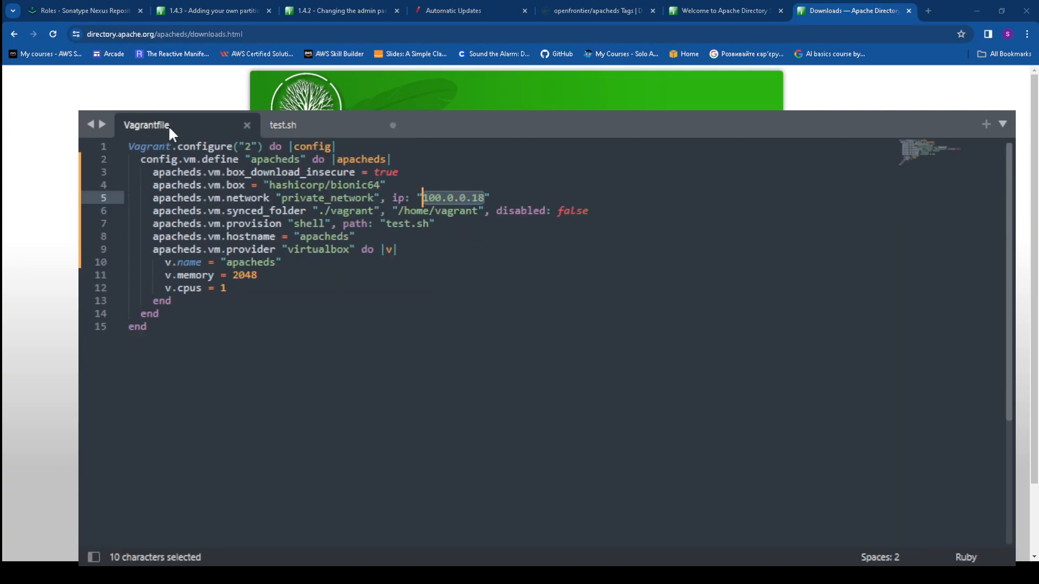
Place the caret in the Vagrantfile defining the apacheds VM at 100.0.0.18
{"action": "left_click", "coordinate": [480, 354]}
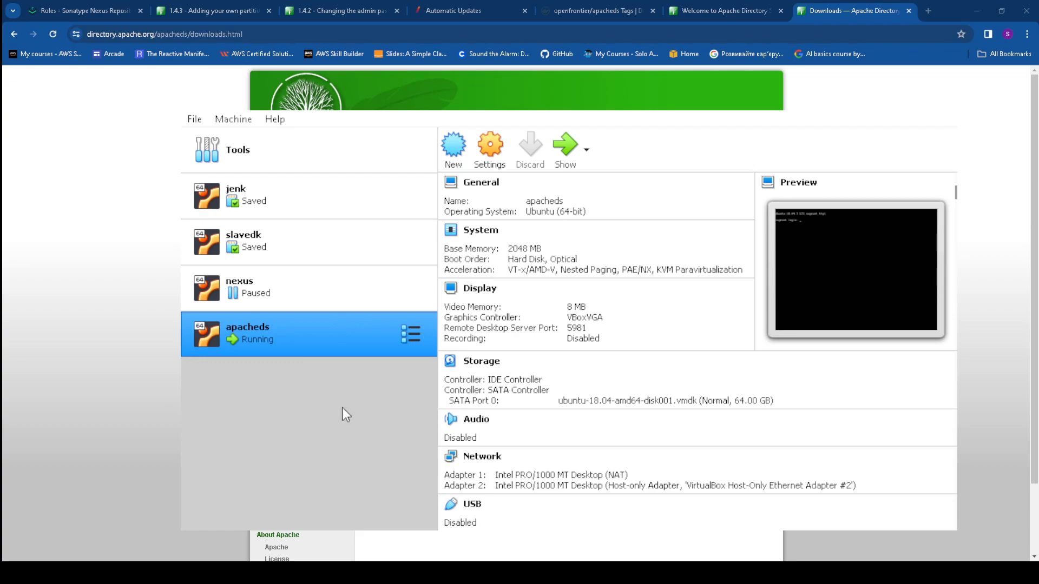
Compare the nexus, slavedk and running apacheds VMs, then move VirtualBox aside
{"action": "left_click", "coordinate": [261, 292]}
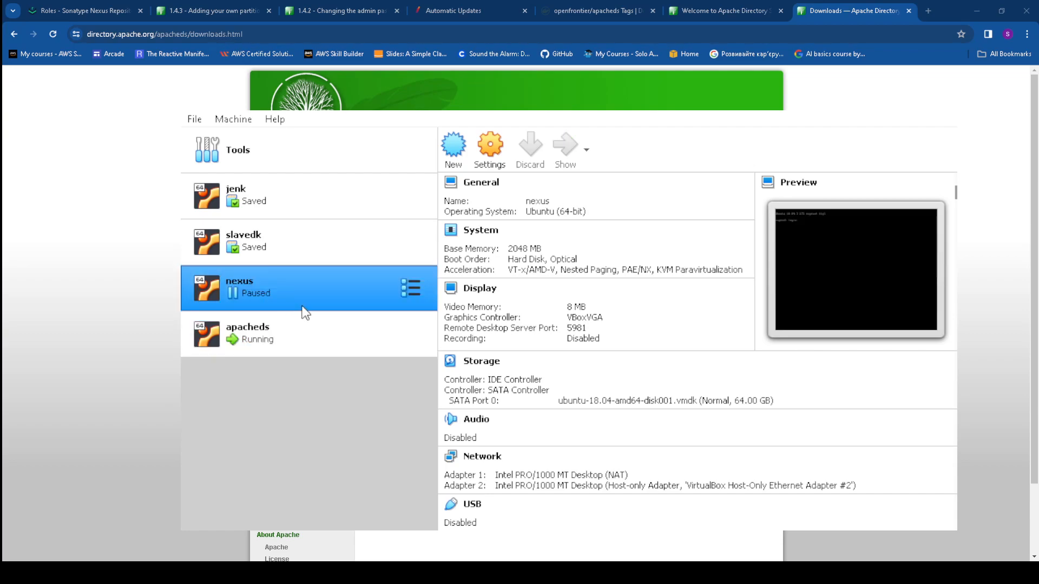
{"action": "left_click", "coordinate": [229, 334]}
{"action": "left_click", "coordinate": [239, 237]}
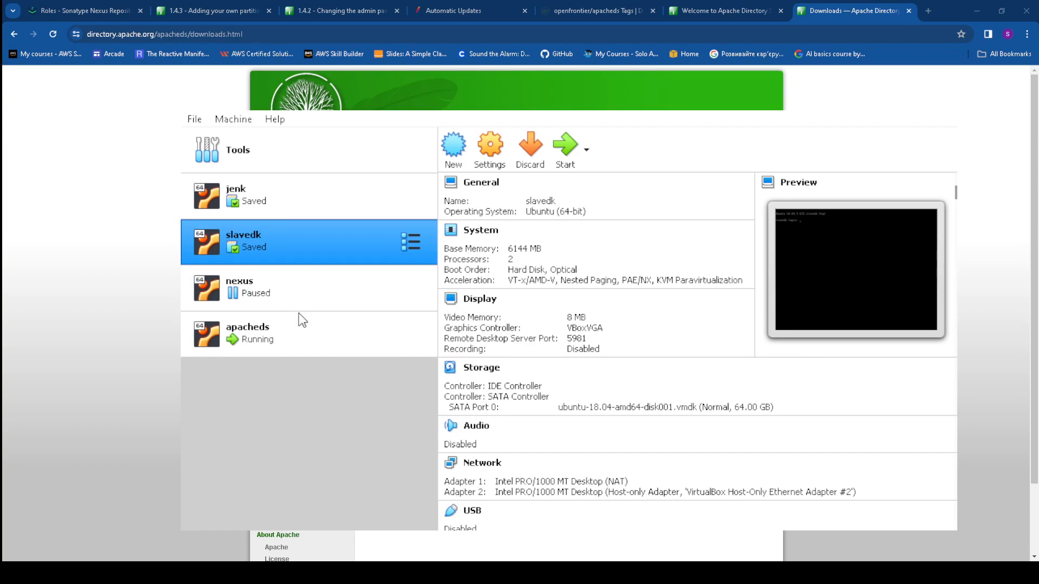
{"action": "left_click", "coordinate": [224, 335]}
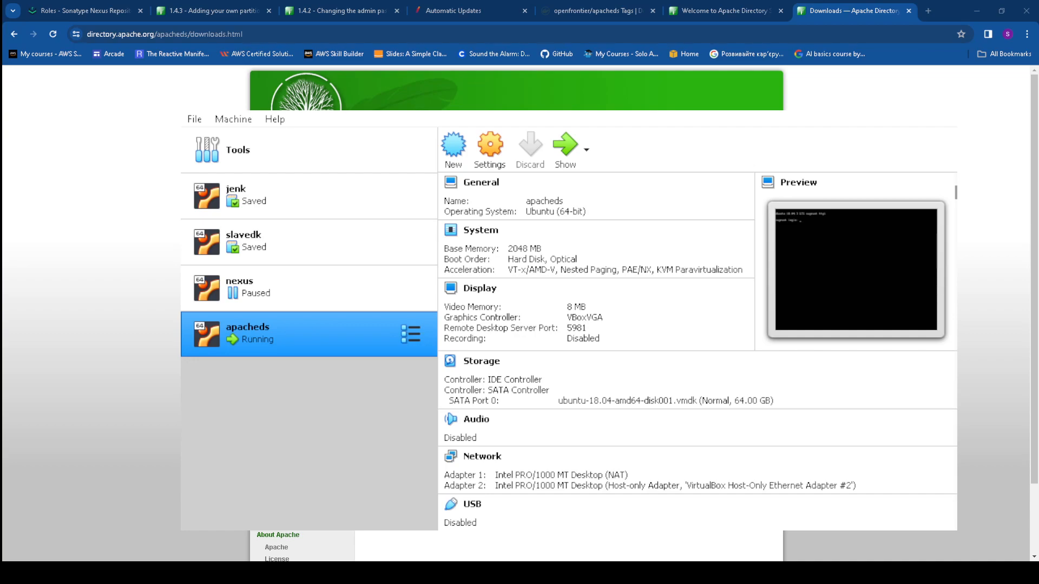
{"action": "left_click_drag", "start_coordinate": [433, 102], "coordinate": [1038, 141]}
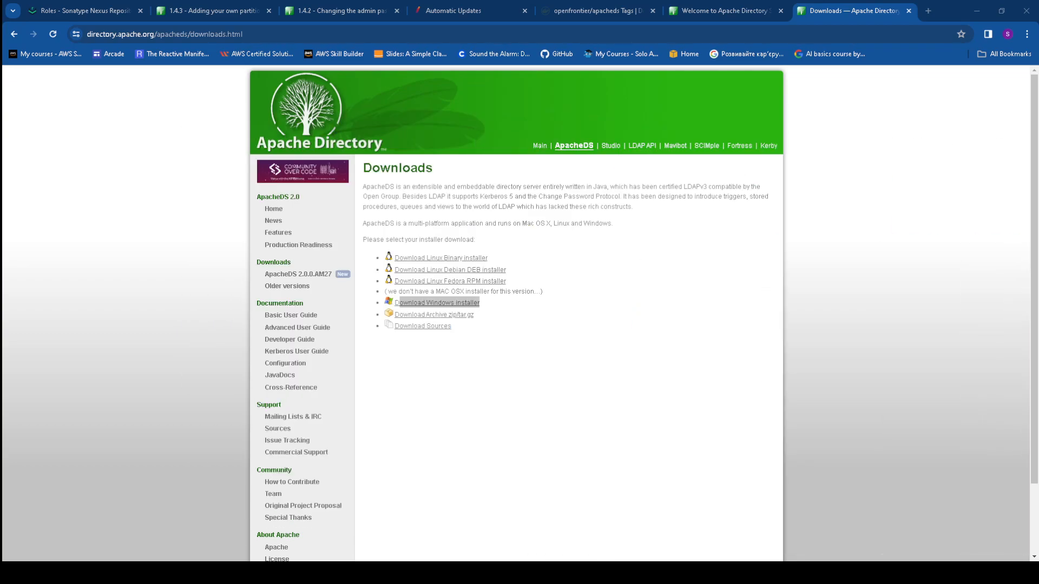
Briefly comment out line 7's shell provision line, then restore it uncommented
{"action": "key", "text": "alt+Tab"}
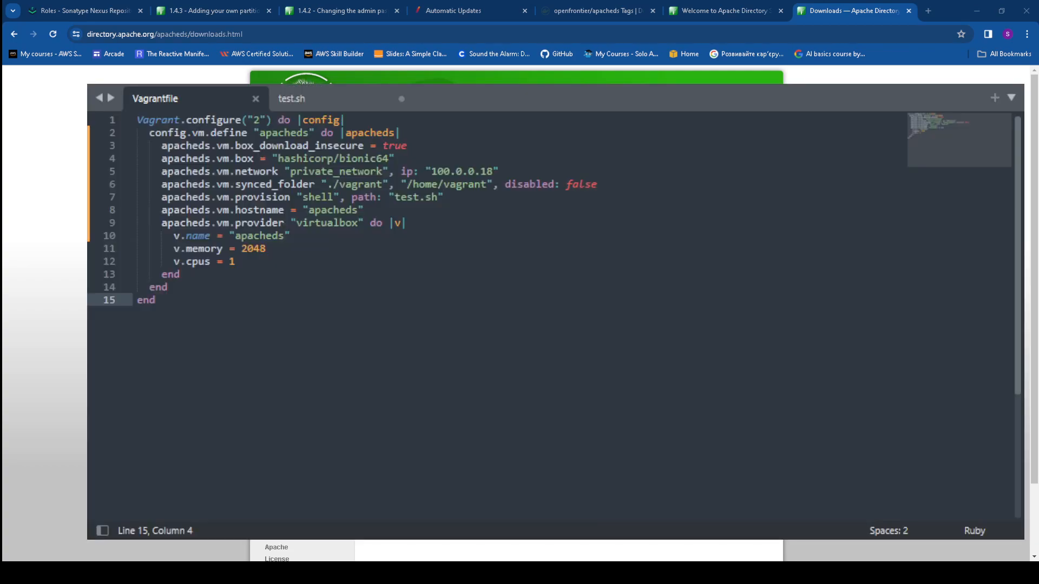
{"action": "left_click", "coordinate": [161, 198]}
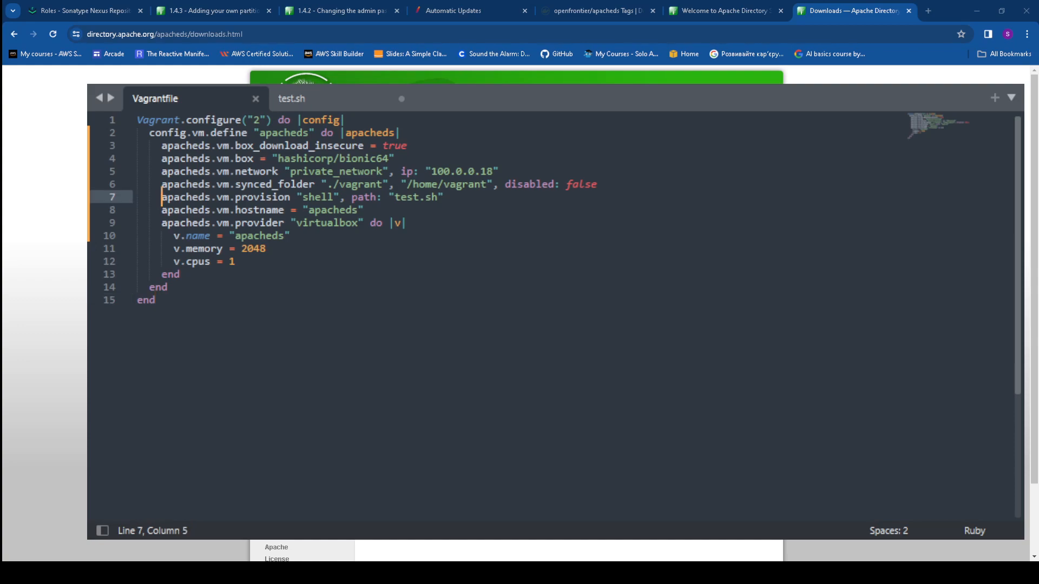
{"action": "type", "text": "#"}
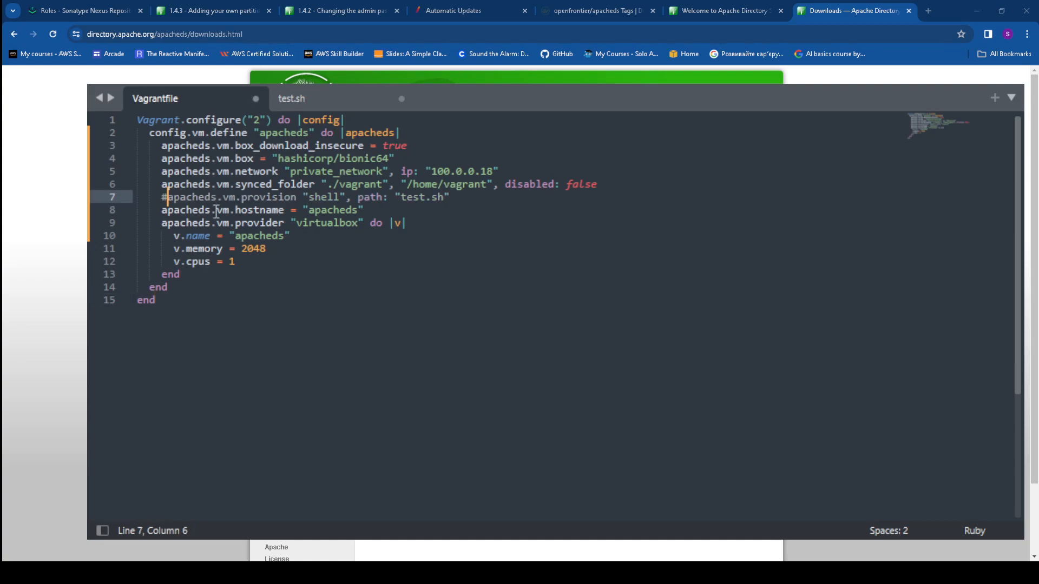
{"action": "left_click_drag", "start_coordinate": [180, 197], "coordinate": [462, 203]}
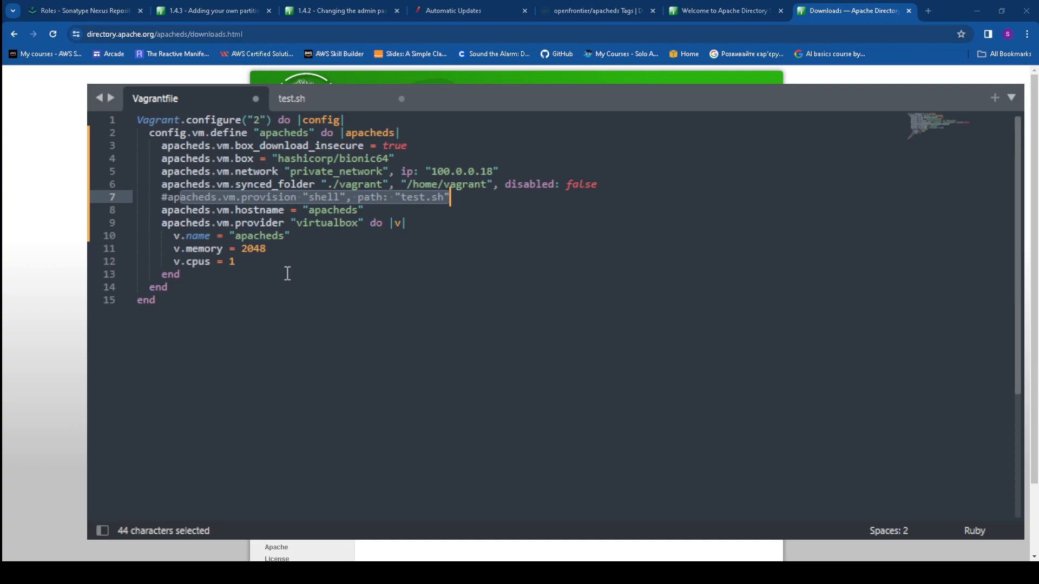
{"action": "key", "text": "Left"}
{"action": "key", "text": "Left"}
{"action": "key", "text": "Left"}
{"action": "key", "text": "BackSpace"}
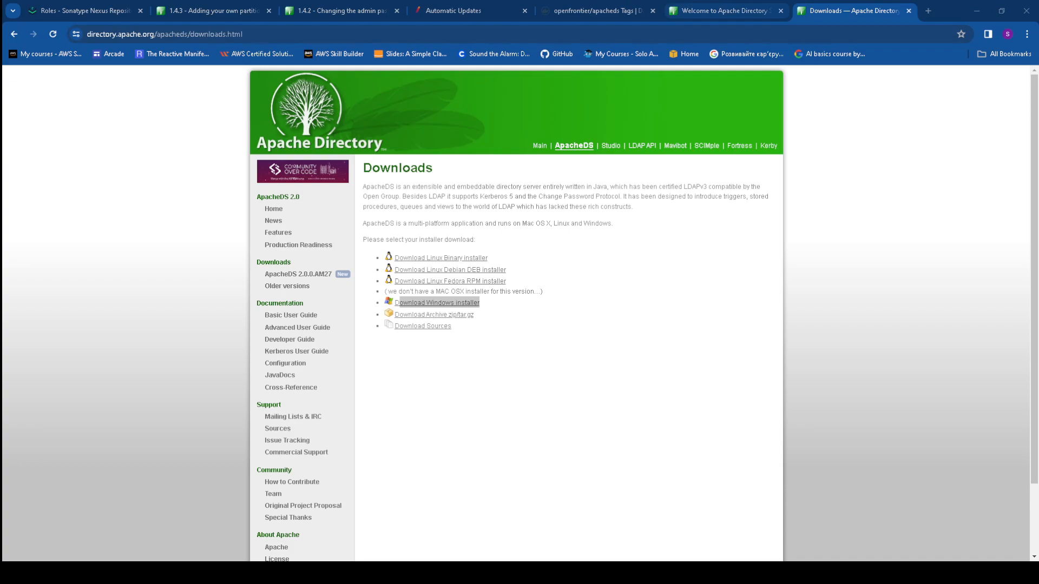
Go to the Directory Studio Downloads for Windows page and check its Java 11 requirement
{"action": "left_click", "coordinate": [724, 10]}
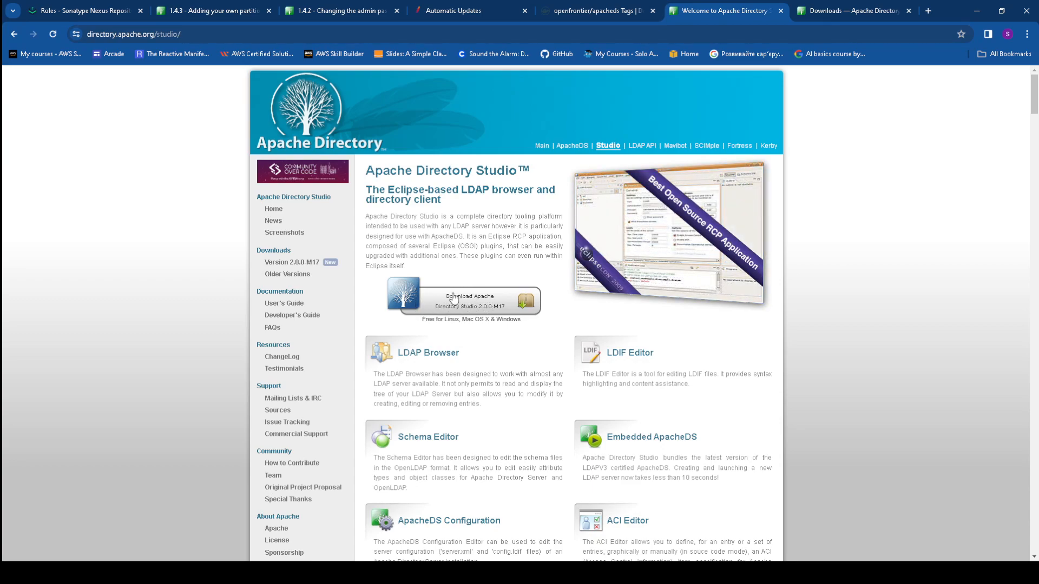
{"action": "left_click", "coordinate": [420, 300]}
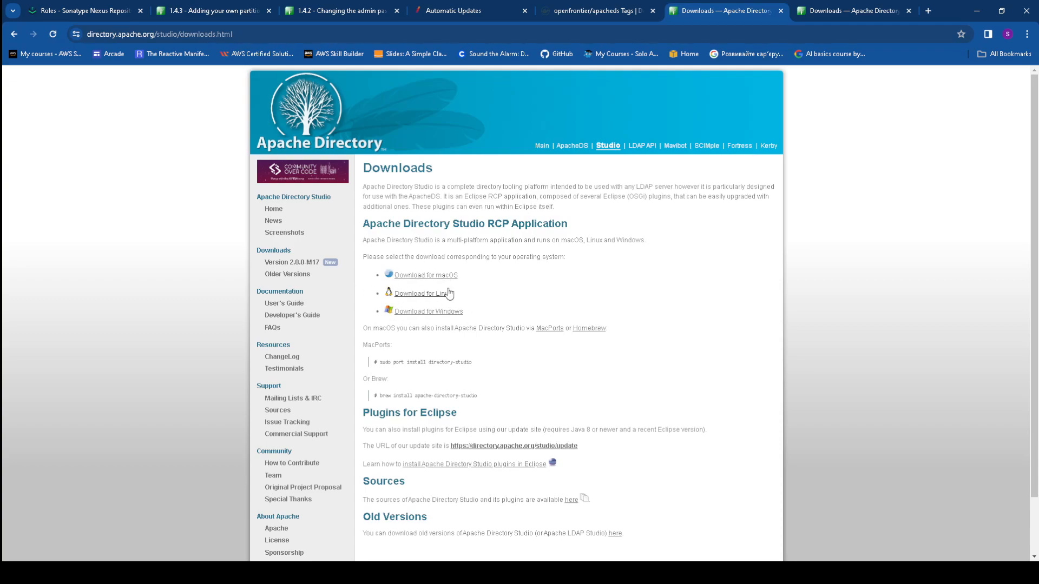
{"action": "scroll", "coordinate": [456, 307], "scroll_direction": "down", "scroll_amount": 1}
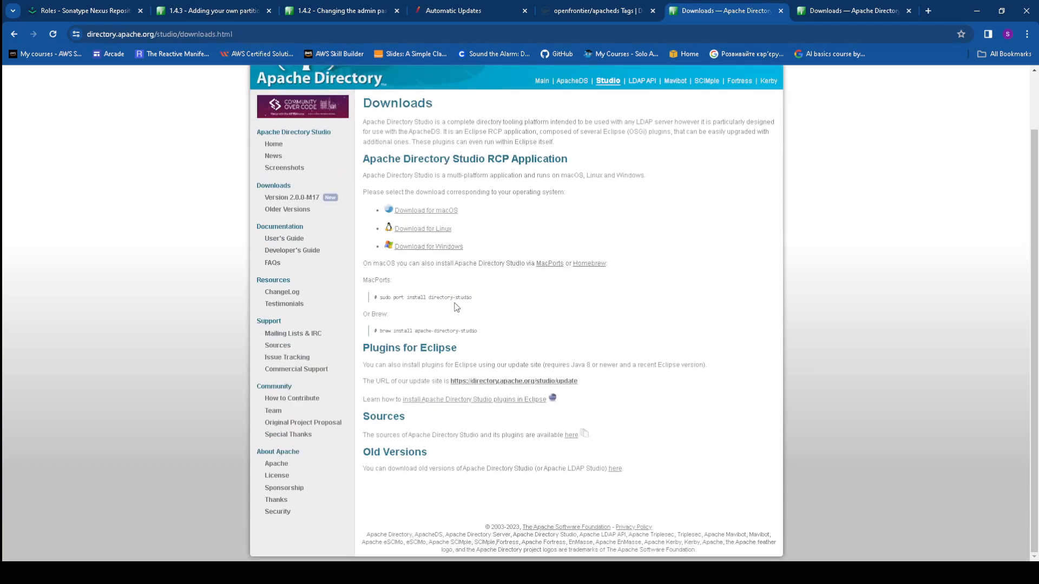
{"action": "left_click", "coordinate": [452, 248]}
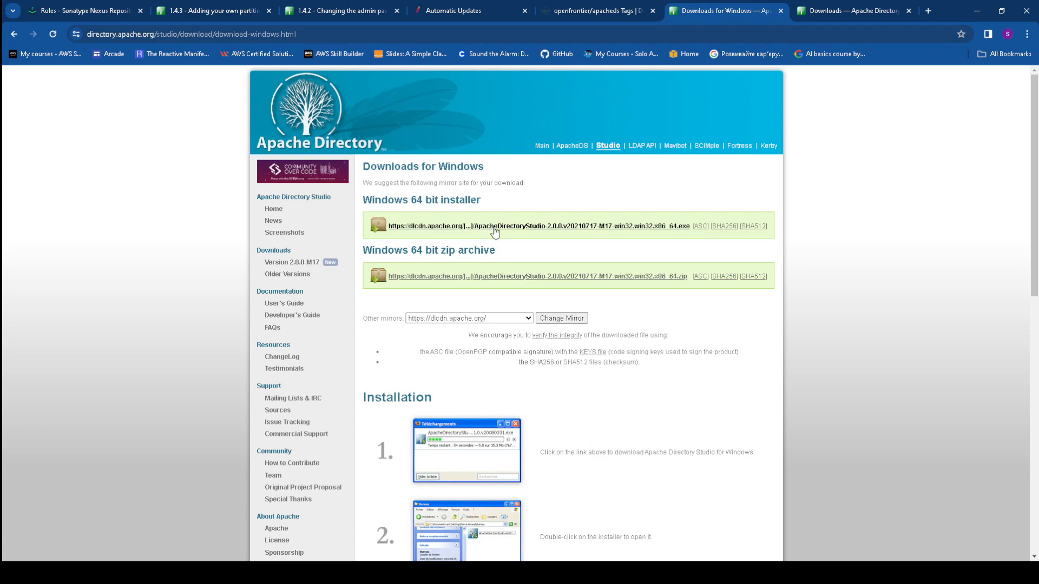
{"action": "scroll", "coordinate": [575, 269], "scroll_direction": "down", "scroll_amount": 7}
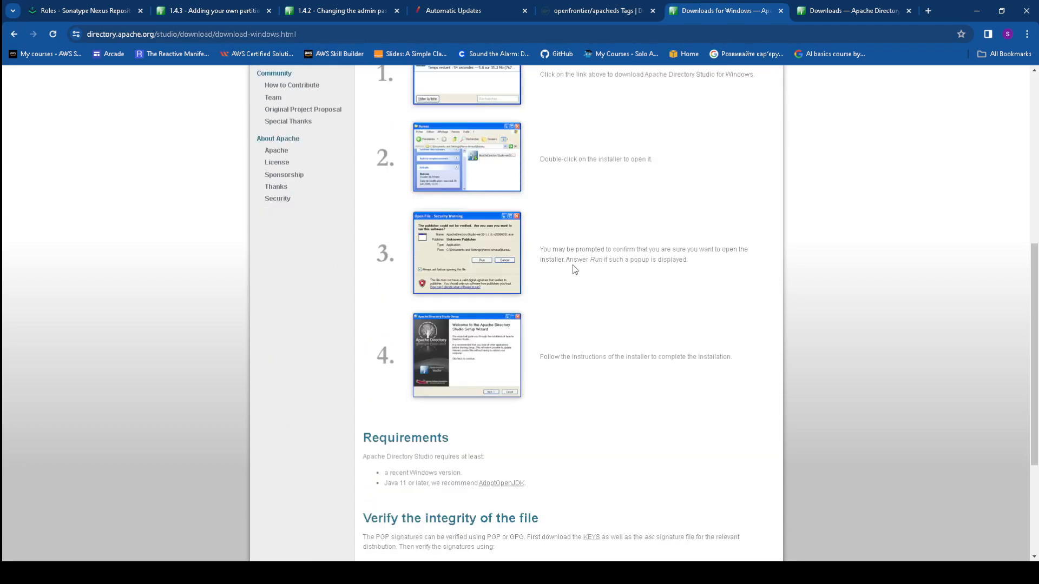
{"action": "scroll", "coordinate": [575, 269], "scroll_direction": "down", "scroll_amount": 2}
{"action": "scroll", "coordinate": [487, 314], "scroll_direction": "down", "scroll_amount": 2}
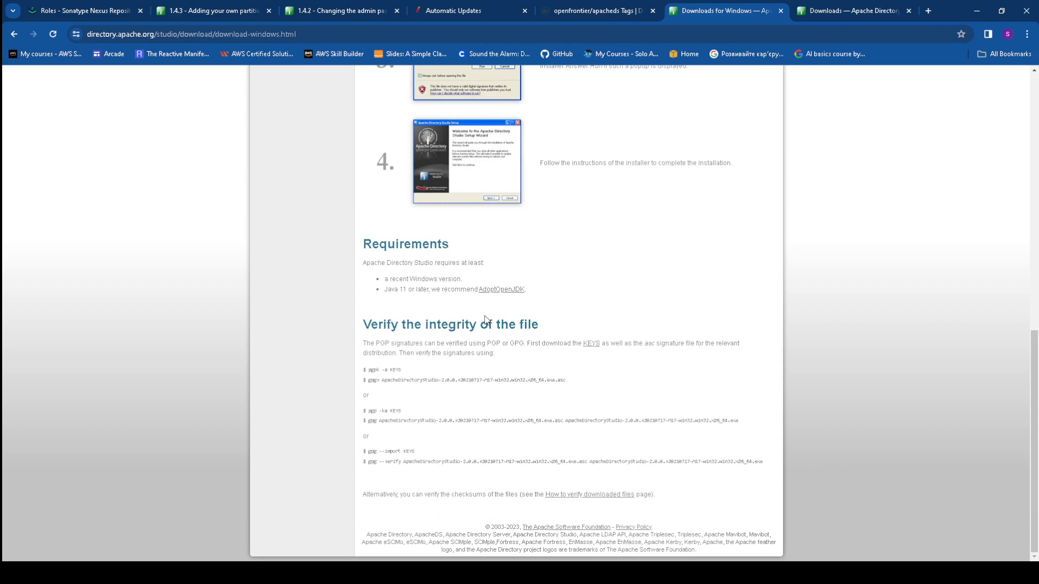
{"action": "left_click_drag", "start_coordinate": [535, 290], "coordinate": [377, 293]}
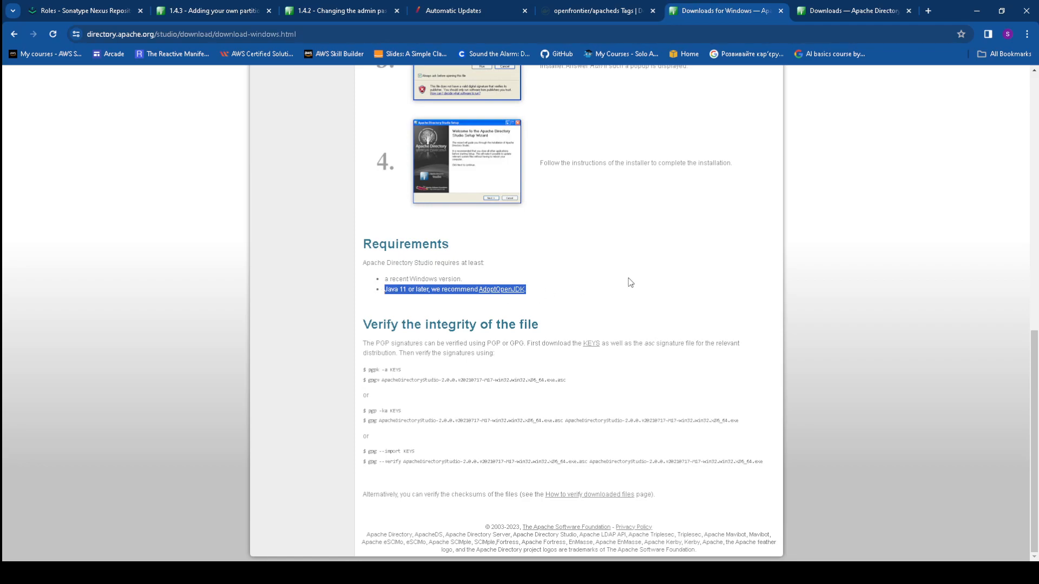
{"action": "key", "text": "Home"}
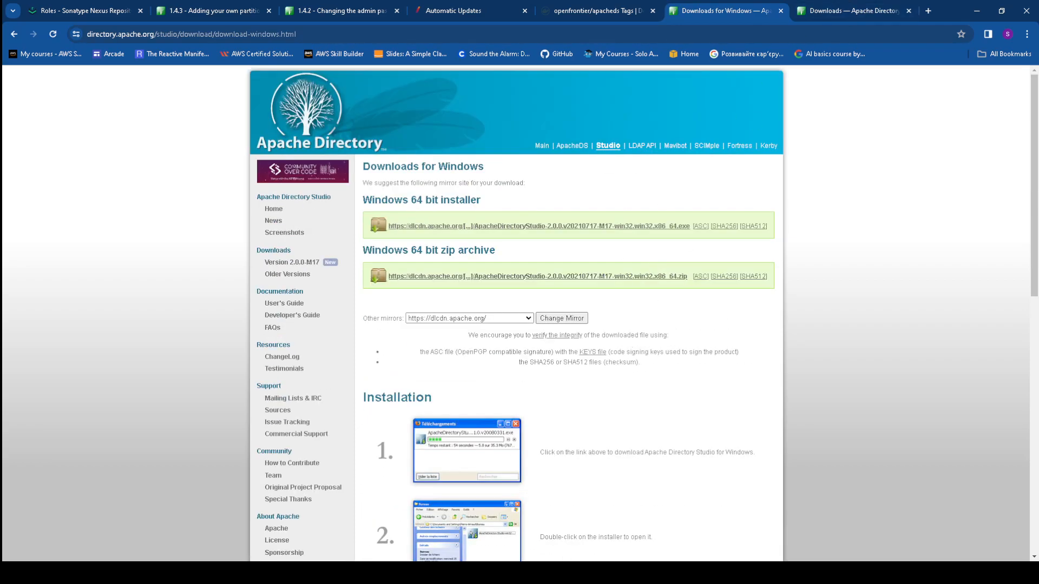
{"action": "key", "text": "alt+Tab"}
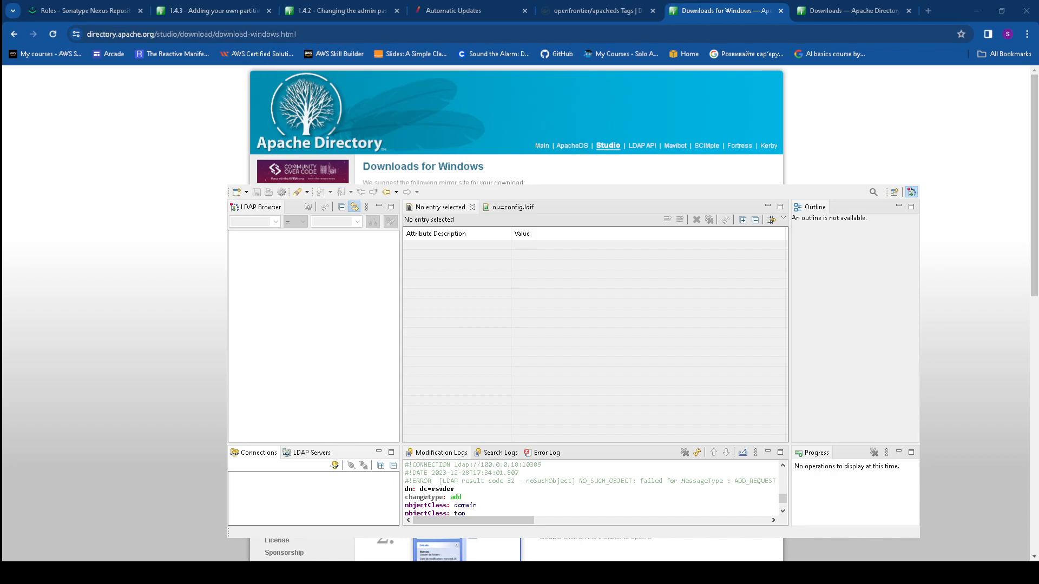
Start a new LDAP connection named sv
{"action": "left_click", "coordinate": [872, 366]}
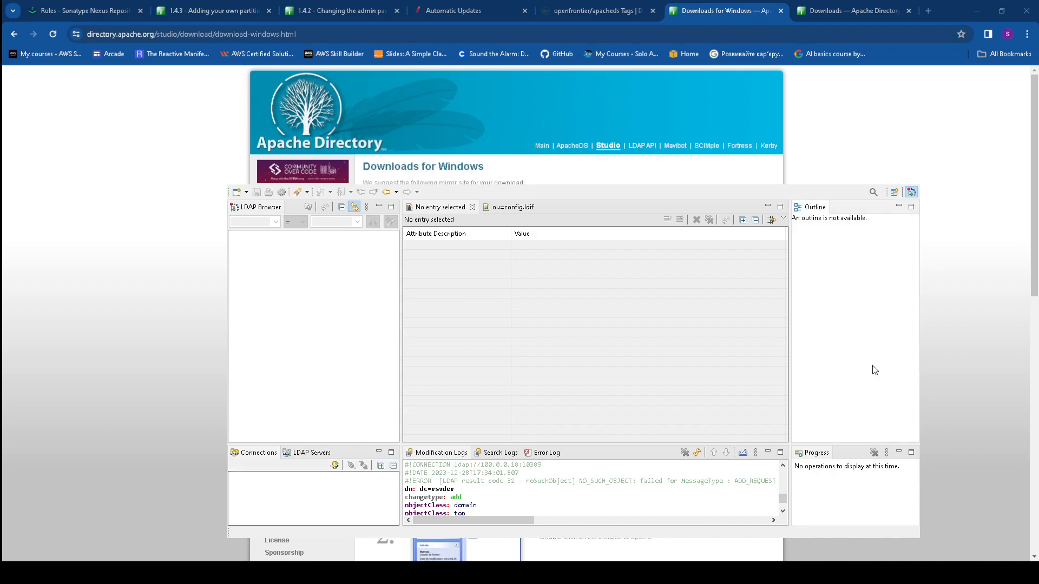
{"action": "left_click", "coordinate": [275, 208]}
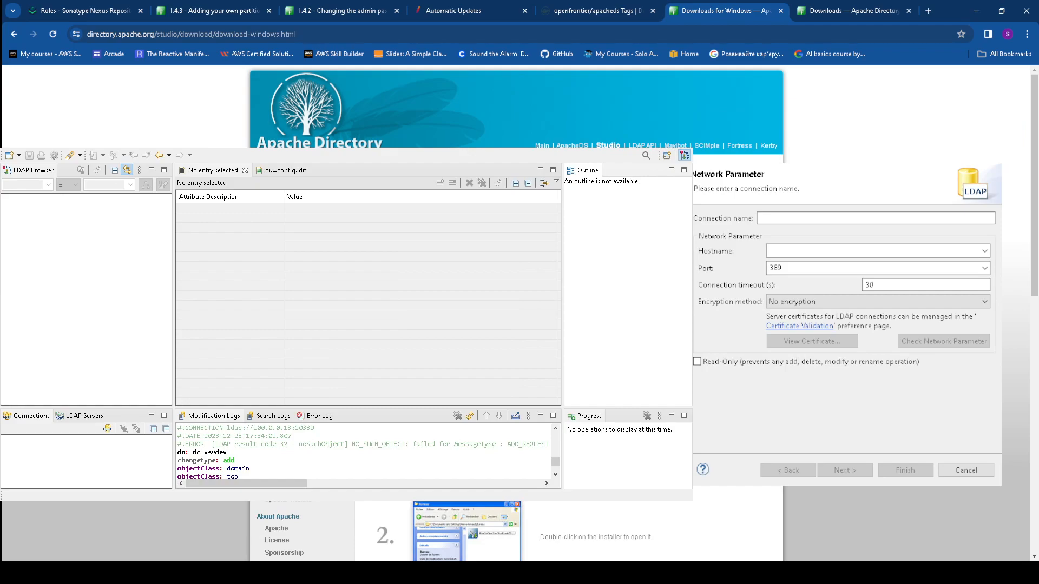
{"action": "left_click", "coordinate": [779, 215]}
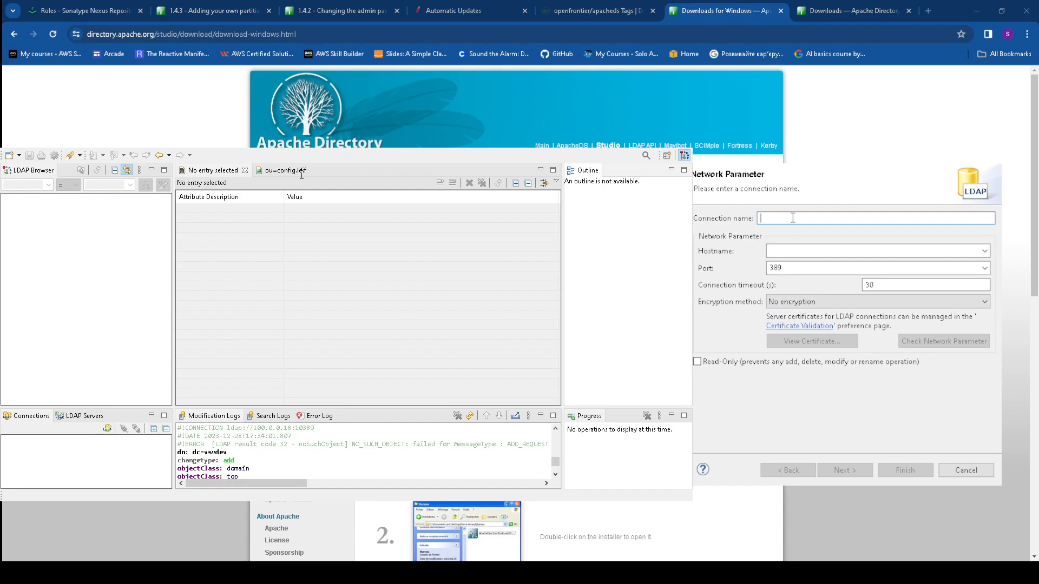
{"action": "type", "text": "sv"}
Set hostname 100.0.0.18, port 10389 and a 60-second timeout
{"action": "left_click", "coordinate": [781, 250]}
{"action": "left_click", "coordinate": [814, 252]}
{"action": "type", "text": "100.0.0.18"}
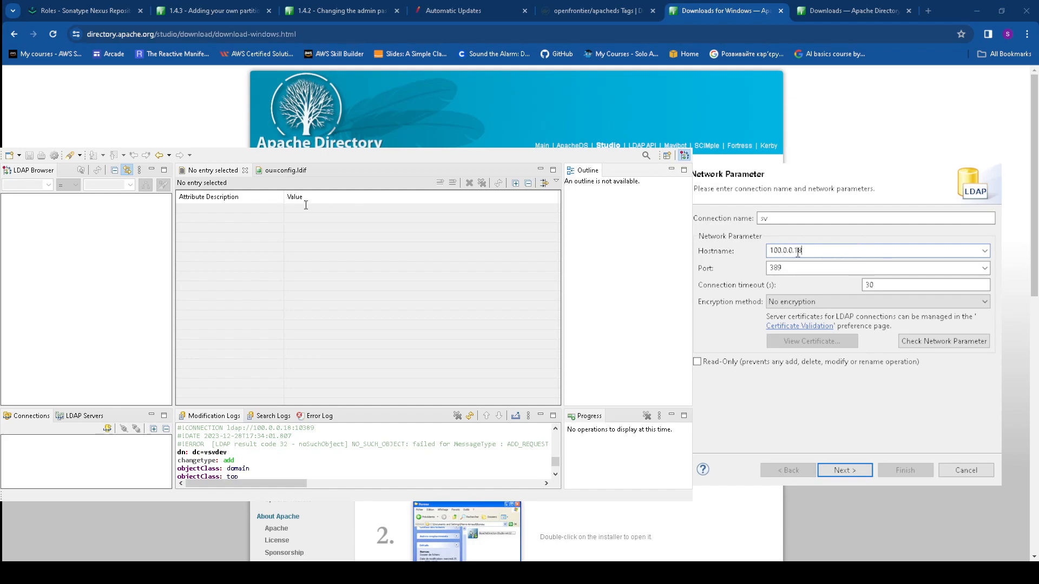
{"action": "left_click", "coordinate": [803, 267]}
{"action": "left_click", "coordinate": [782, 267]}
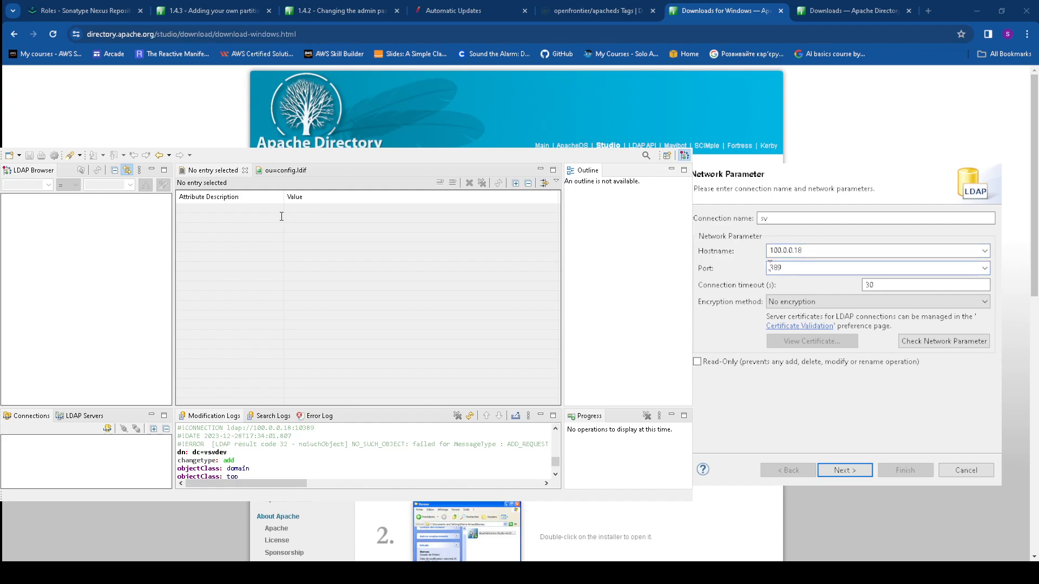
{"action": "type", "text": "10"}
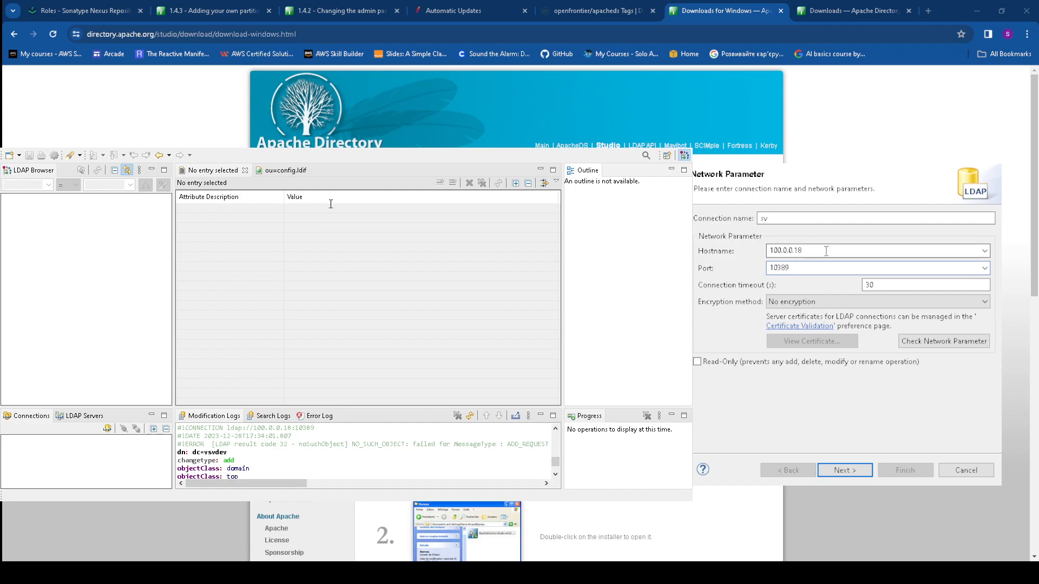
{"action": "left_click", "coordinate": [908, 288]}
{"action": "left_click_drag", "start_coordinate": [882, 285], "coordinate": [859, 286]}
{"action": "type", "text": "60"}
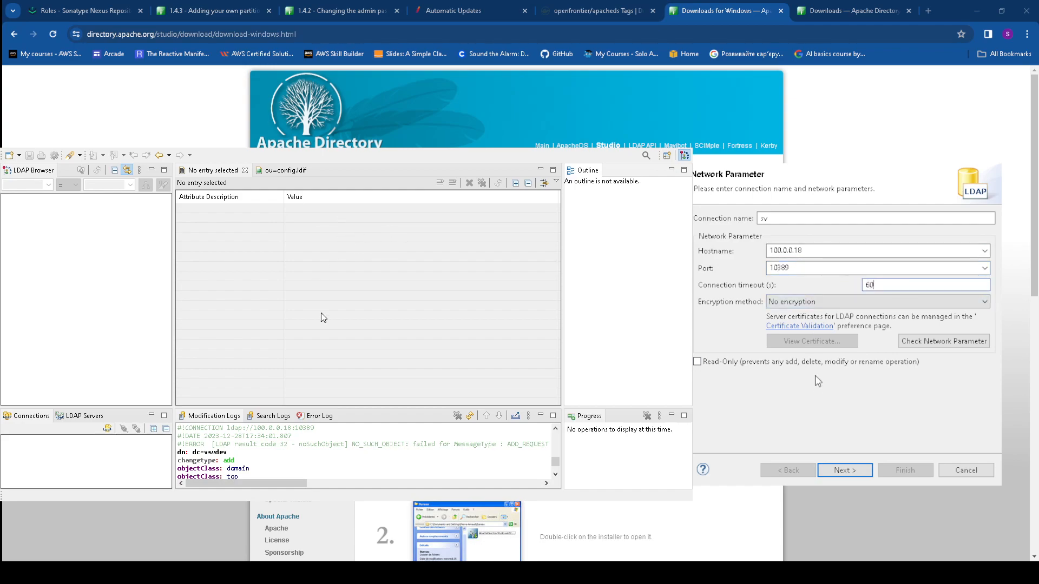
{"action": "left_click", "coordinate": [845, 470]}
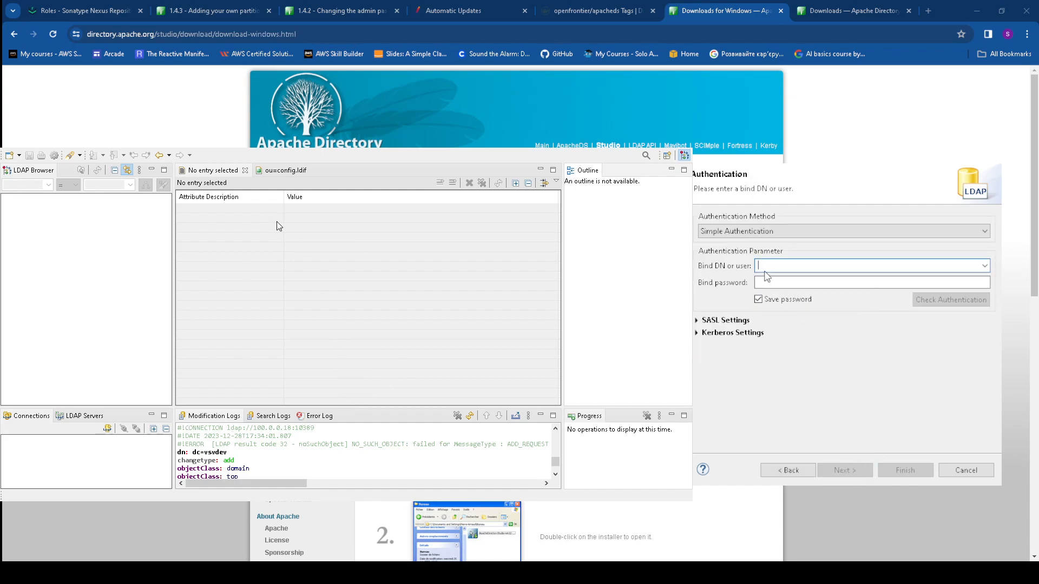
Verify the network parameters reach the server at 100.0.0.18
{"action": "left_click", "coordinate": [788, 470]}
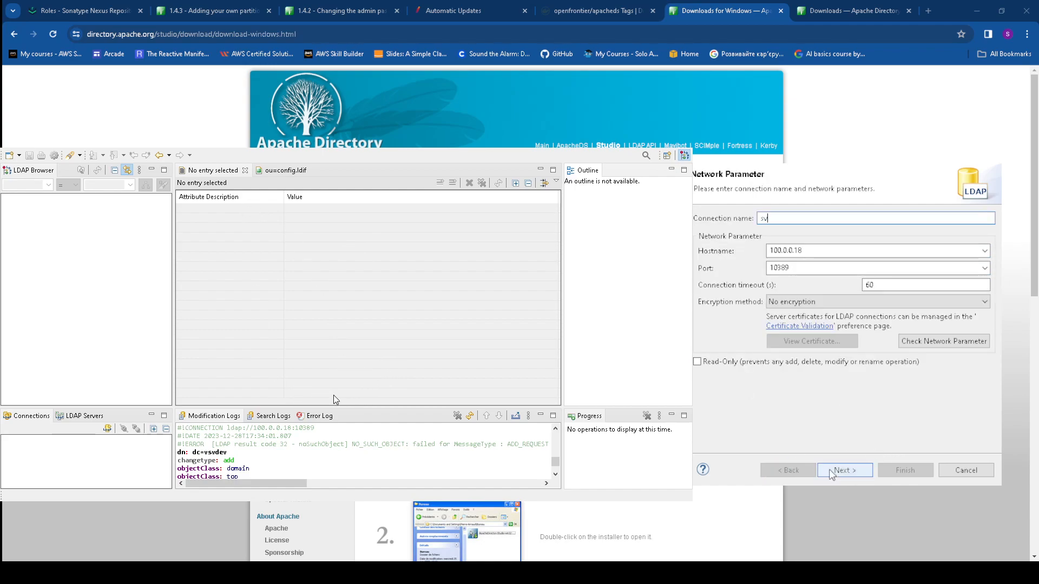
{"action": "left_click", "coordinate": [945, 341]}
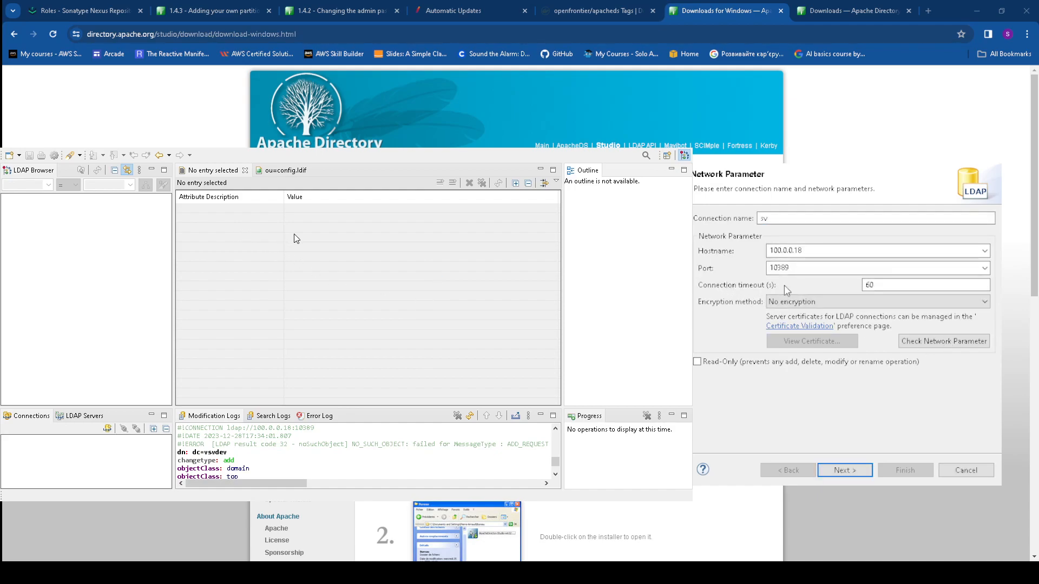
{"action": "left_click", "coordinate": [867, 470]}
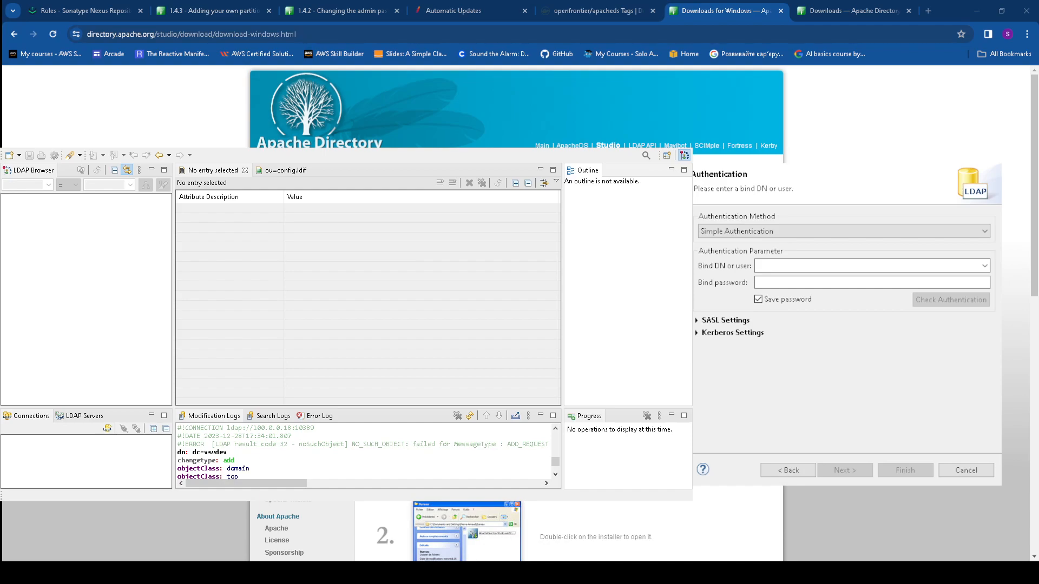
Bind as uid=admin,ou=system with the admin password, verify authentication and finish
{"action": "key", "text": "ctrl+v"}
{"action": "left_click", "coordinate": [815, 283]}
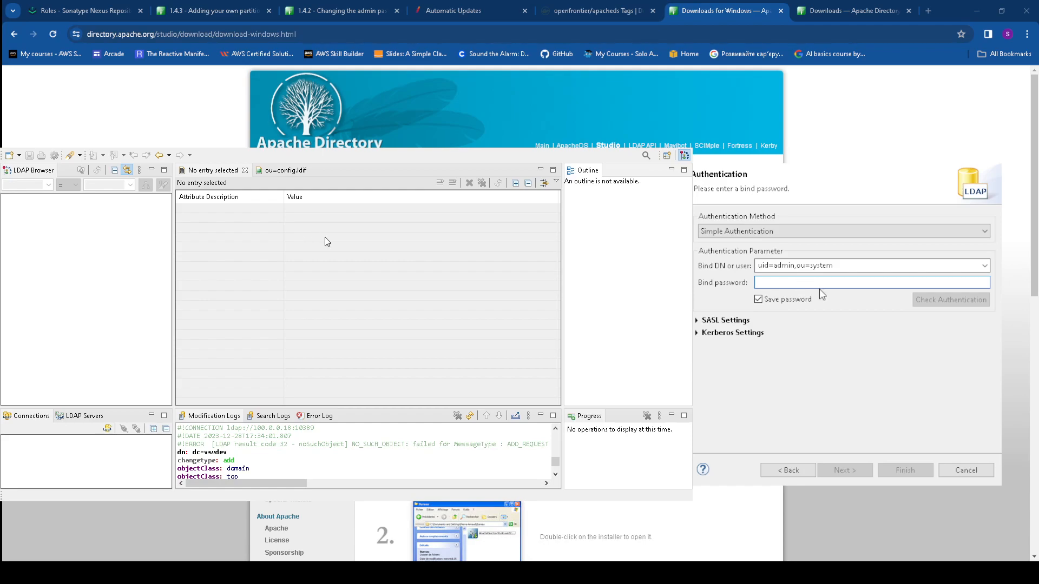
{"action": "type", "text": "secret"}
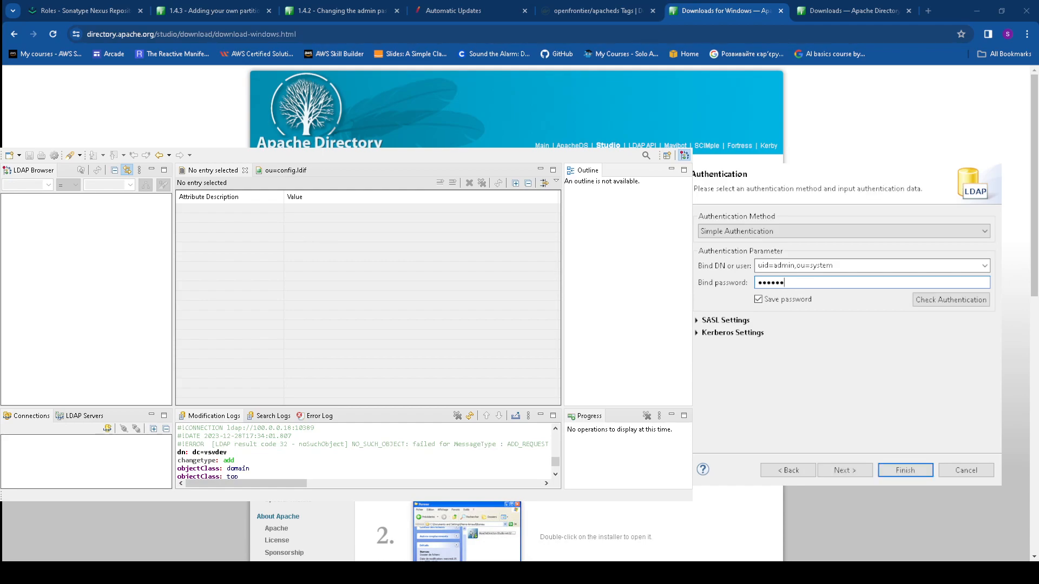
{"action": "left_click", "coordinate": [951, 300]}
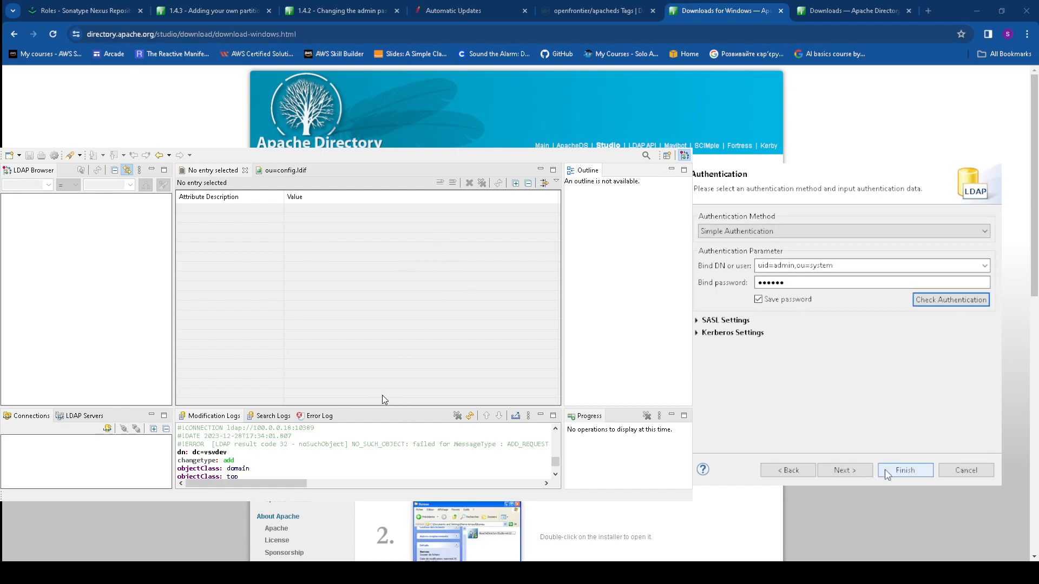
{"action": "left_click", "coordinate": [900, 470]}
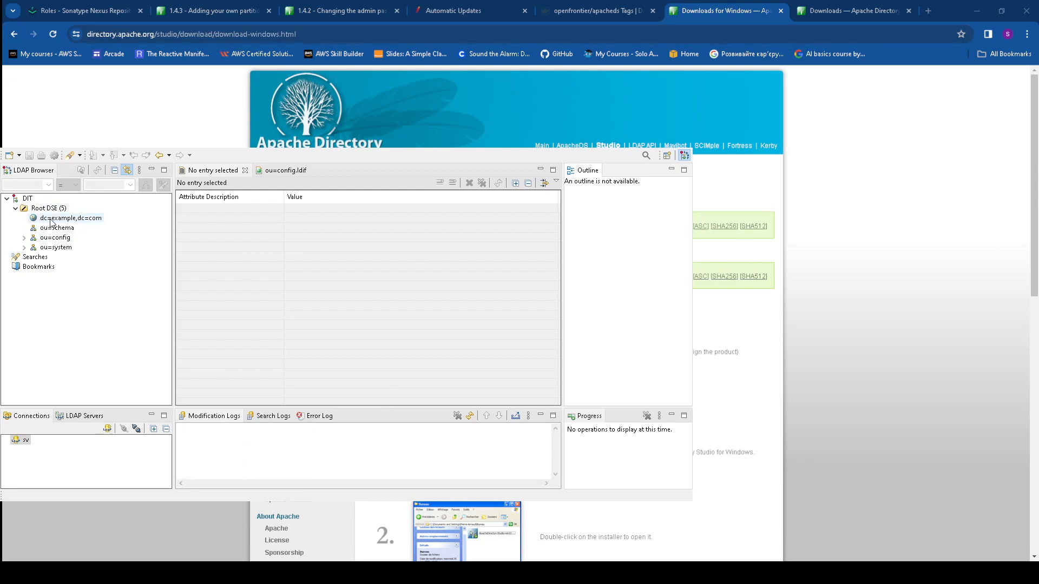
Browse dc=example,dc=com, ou=schema, ou=config and ou=system, then close the sv connection
{"action": "left_click", "coordinate": [52, 219]}
{"action": "left_click", "coordinate": [58, 229]}
{"action": "left_click", "coordinate": [54, 238]}
{"action": "left_click", "coordinate": [55, 248]}
{"action": "left_click", "coordinate": [24, 238]}
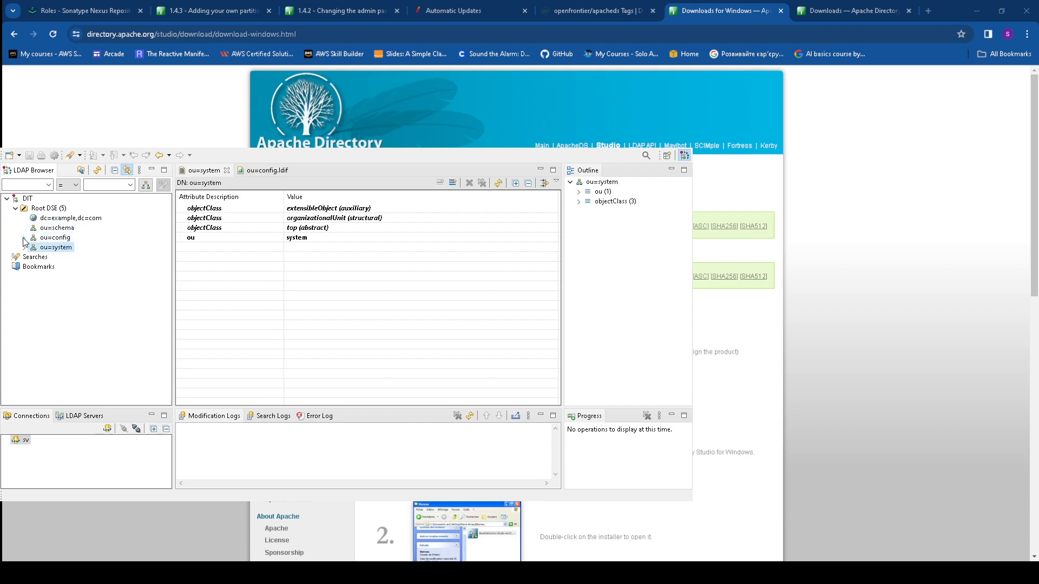
{"action": "left_click", "coordinate": [24, 258]}
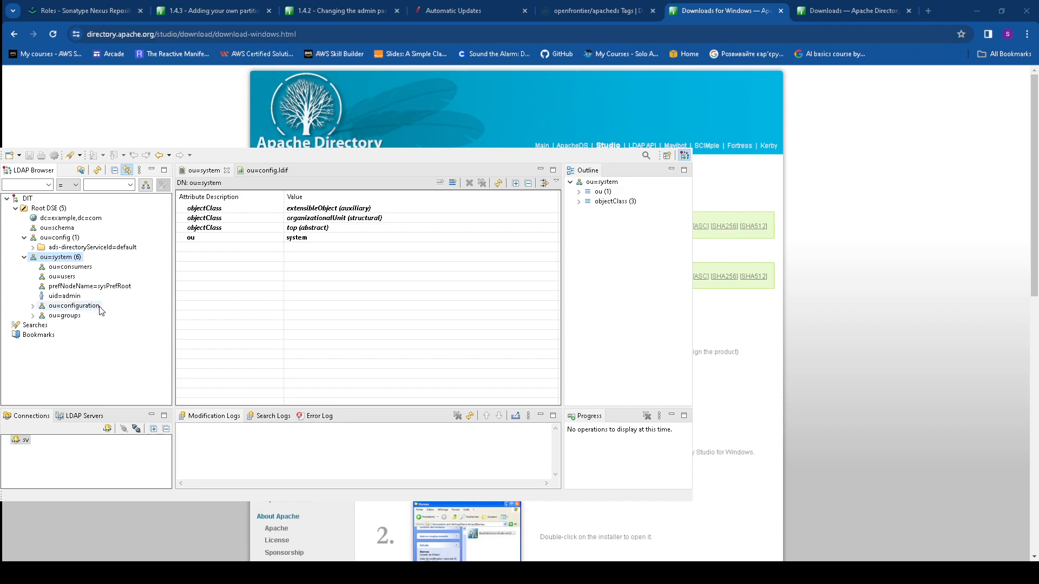
{"action": "left_click", "coordinate": [19, 441]}
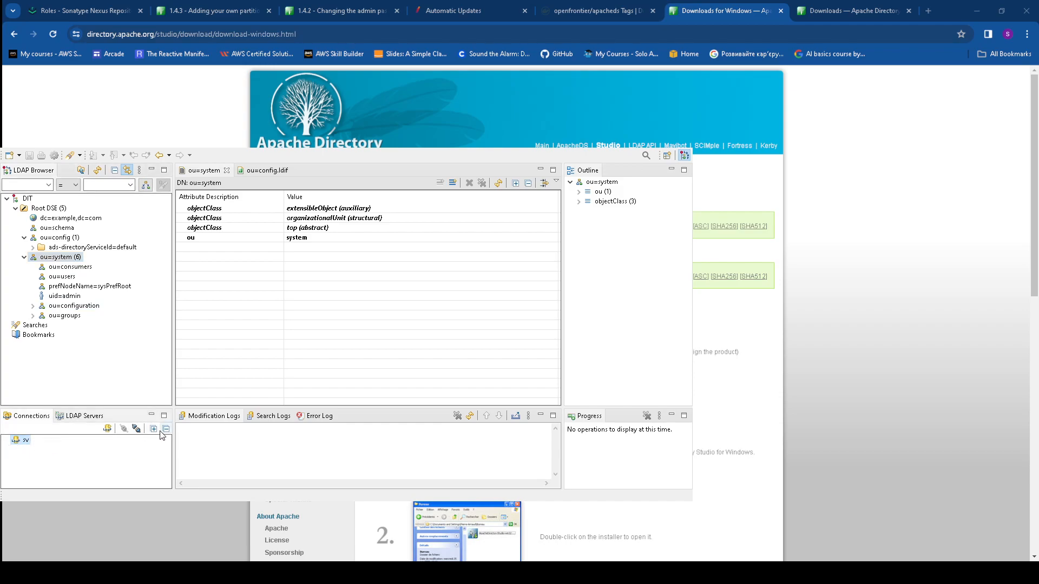
{"action": "left_click", "coordinate": [137, 429]}
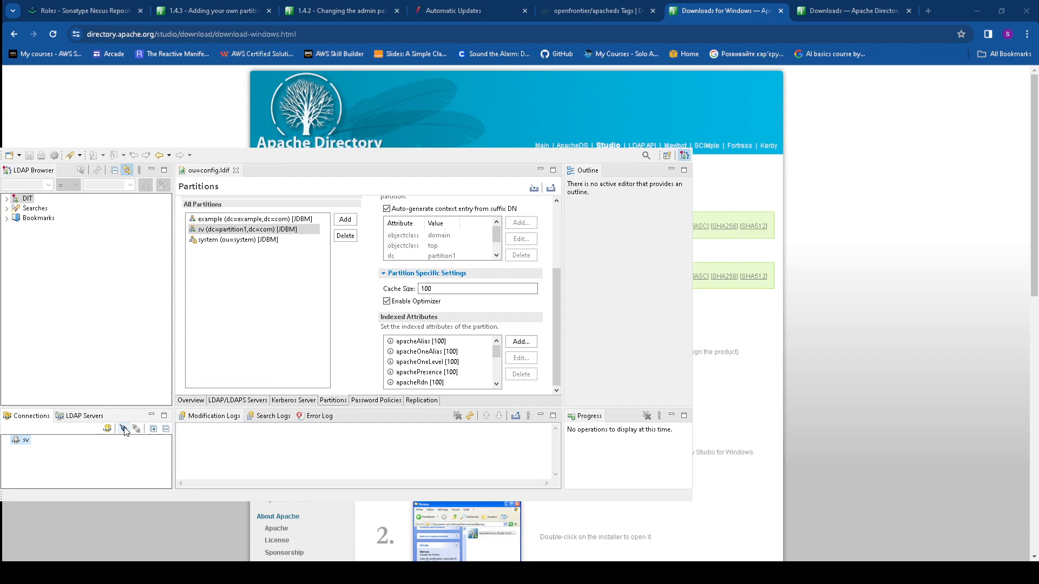
Refresh and then close the sv connection, leaving the empty LDAP Servers list displayed
{"action": "left_click", "coordinate": [124, 429]}
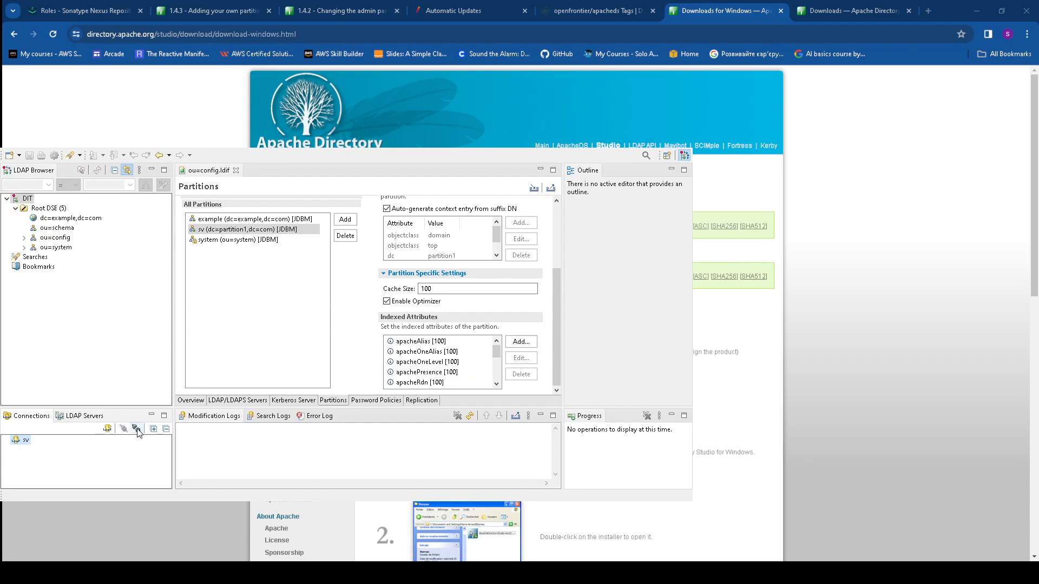
{"action": "left_click", "coordinate": [212, 172]}
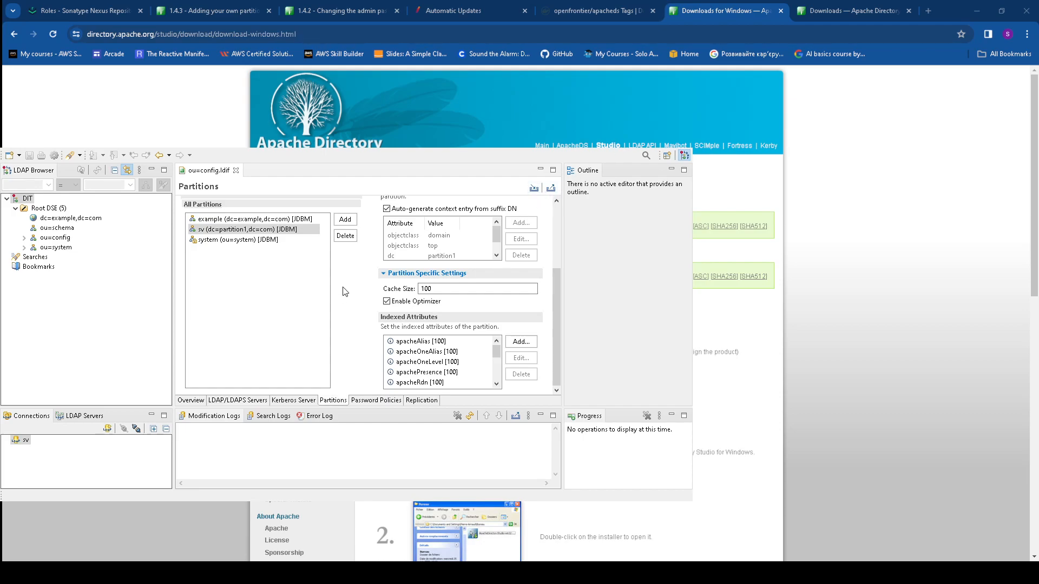
{"action": "left_click", "coordinate": [18, 441]}
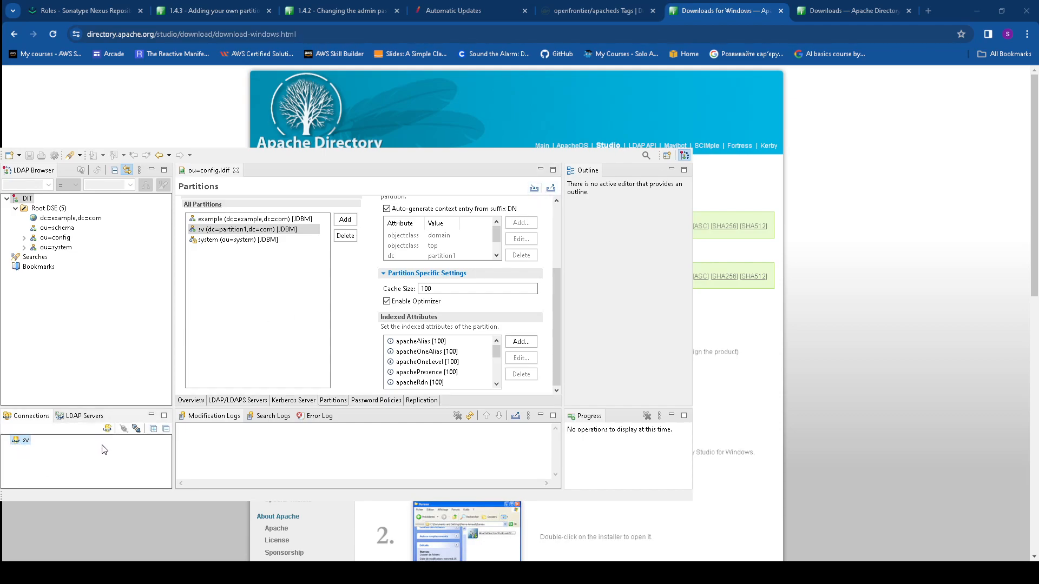
{"action": "left_click", "coordinate": [137, 429]}
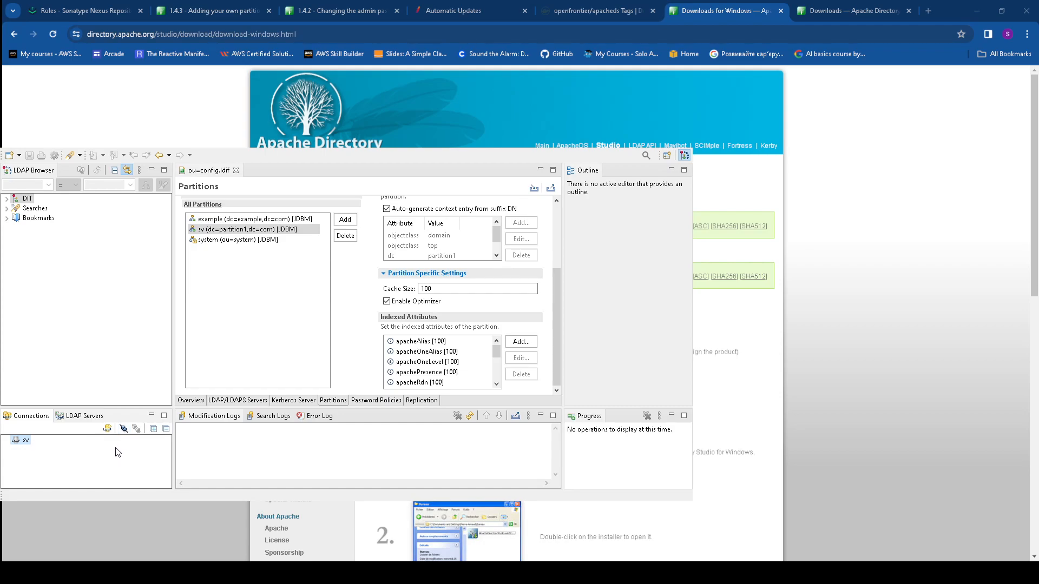
{"action": "left_click", "coordinate": [91, 419]}
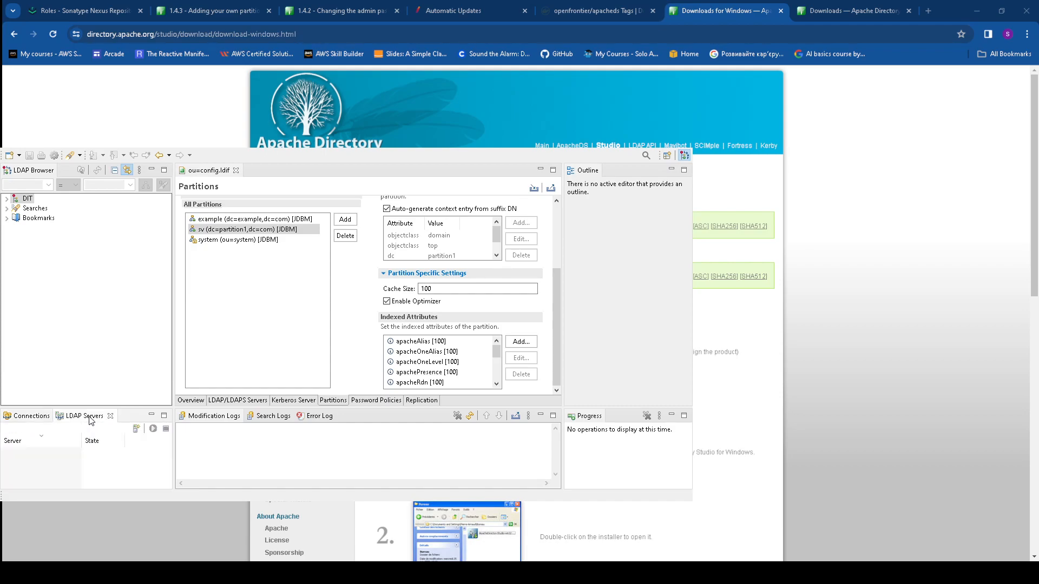
Create a new ApacheDS 2.0.0 server and run it
{"action": "left_click", "coordinate": [137, 429]}
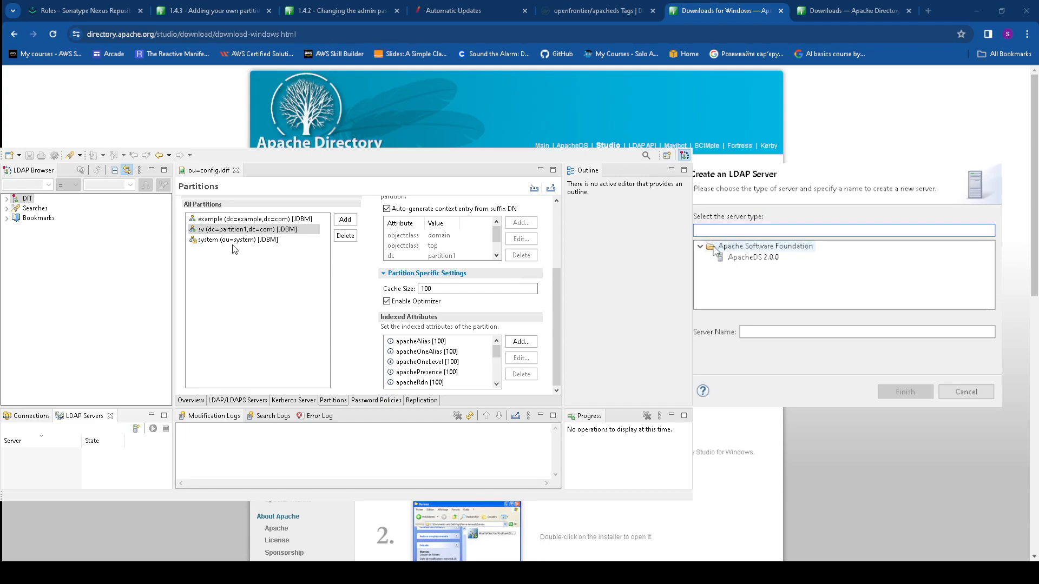
{"action": "left_click", "coordinate": [752, 257]}
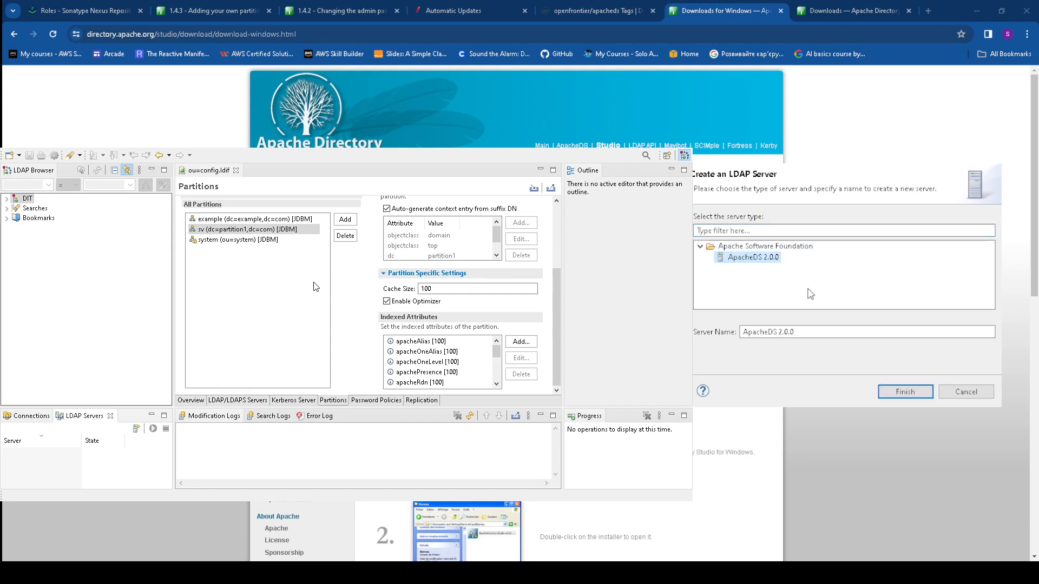
{"action": "left_click", "coordinate": [919, 395]}
{"action": "left_click", "coordinate": [920, 391]}
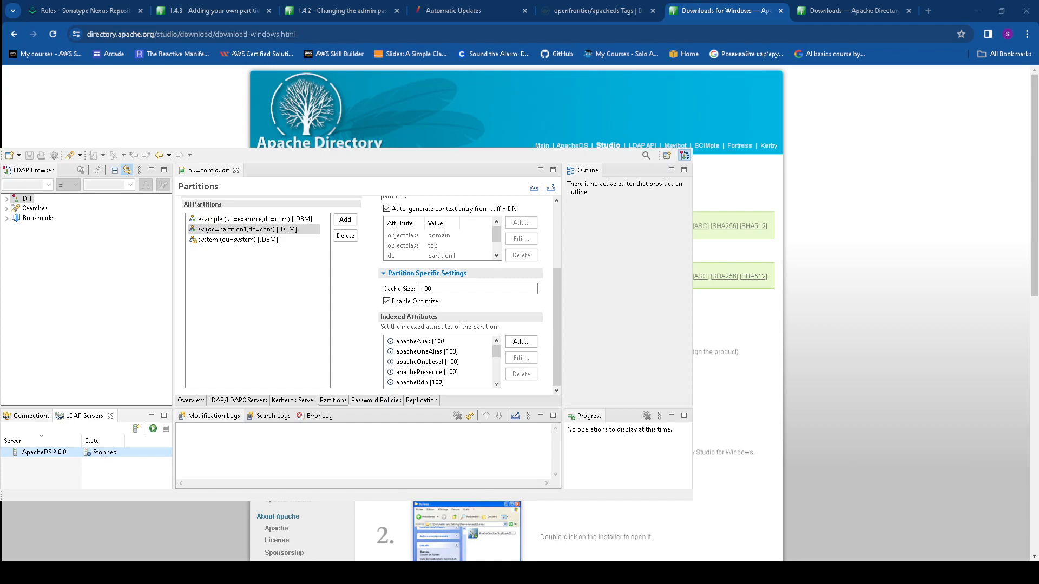
{"action": "left_click", "coordinate": [153, 428]}
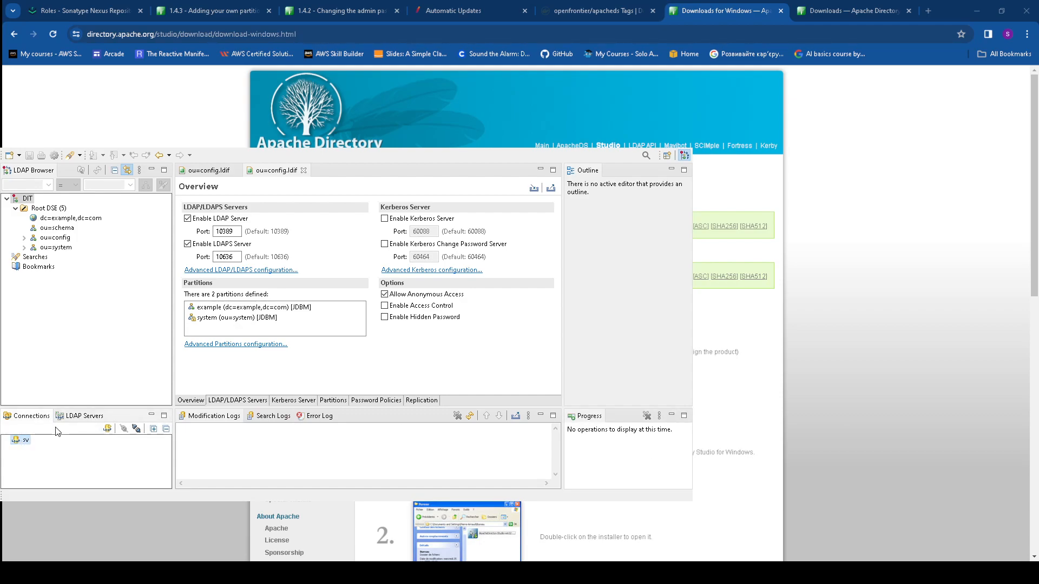
Delete the sv connection and open the ApacheDS 2.0.0 server configuration
{"action": "left_click", "coordinate": [56, 351]}
{"action": "left_click", "coordinate": [391, 322]}
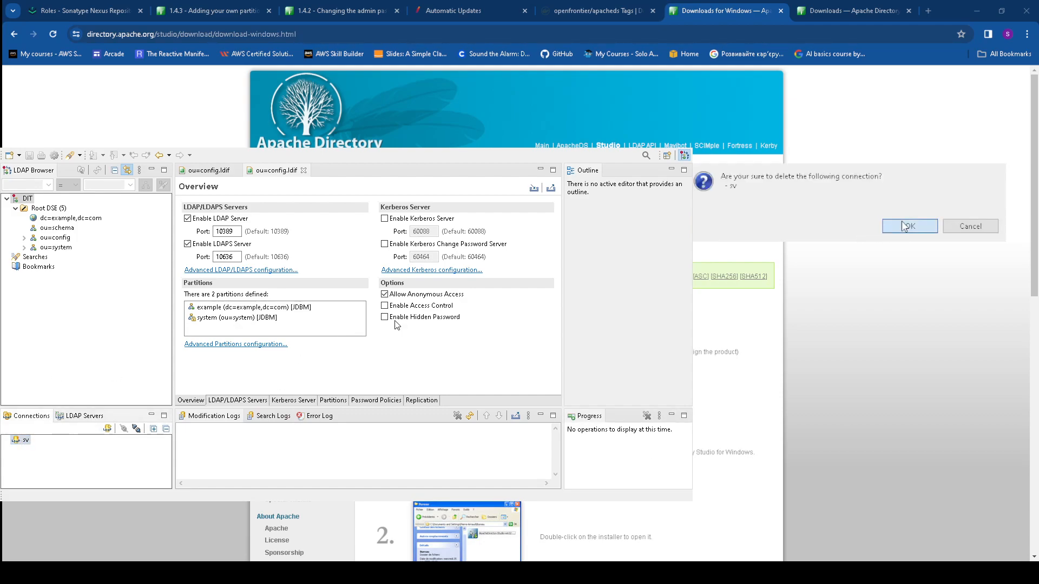
{"action": "left_click", "coordinate": [85, 420]}
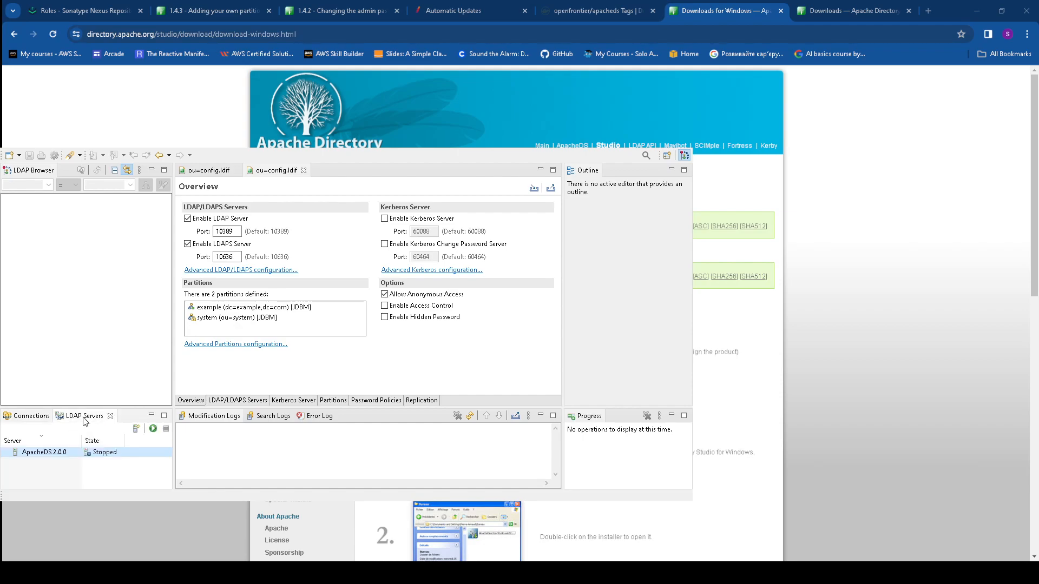
{"action": "double_click", "coordinate": [105, 455]}
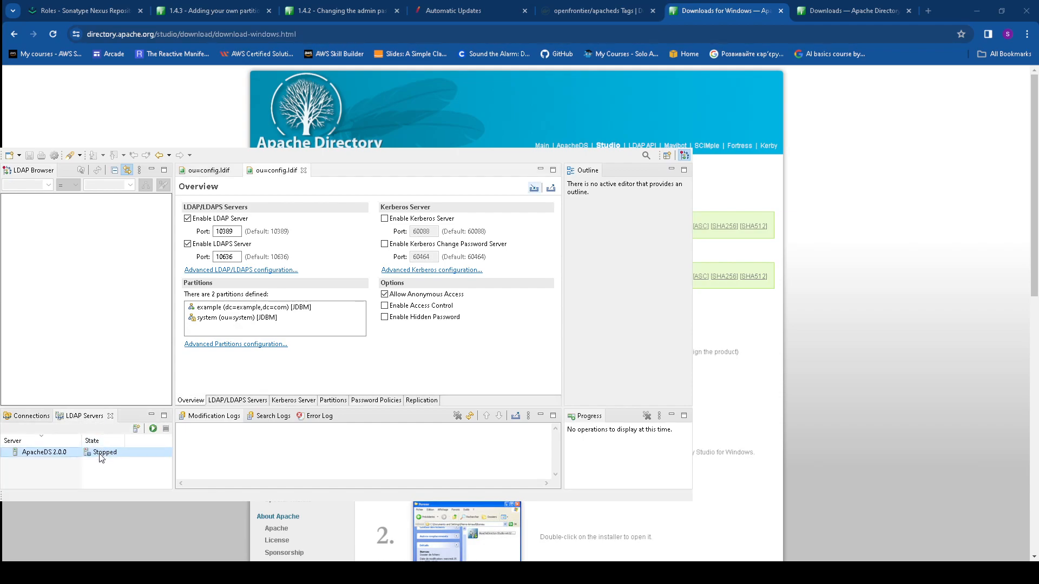
Start the ApacheDS 2.0.0 server again and switch over to the Eclipse IDE window
{"action": "right_click", "coordinate": [106, 456]}
{"action": "left_click", "coordinate": [133, 518]}
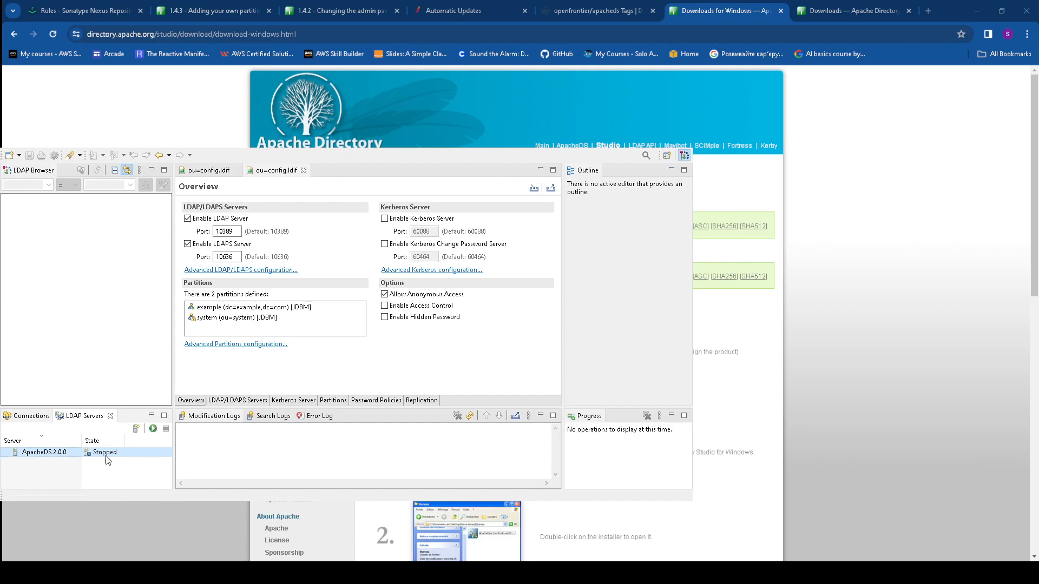
{"action": "key", "text": "alt+Tab"}
{"action": "left_click", "coordinate": [980, 11]}
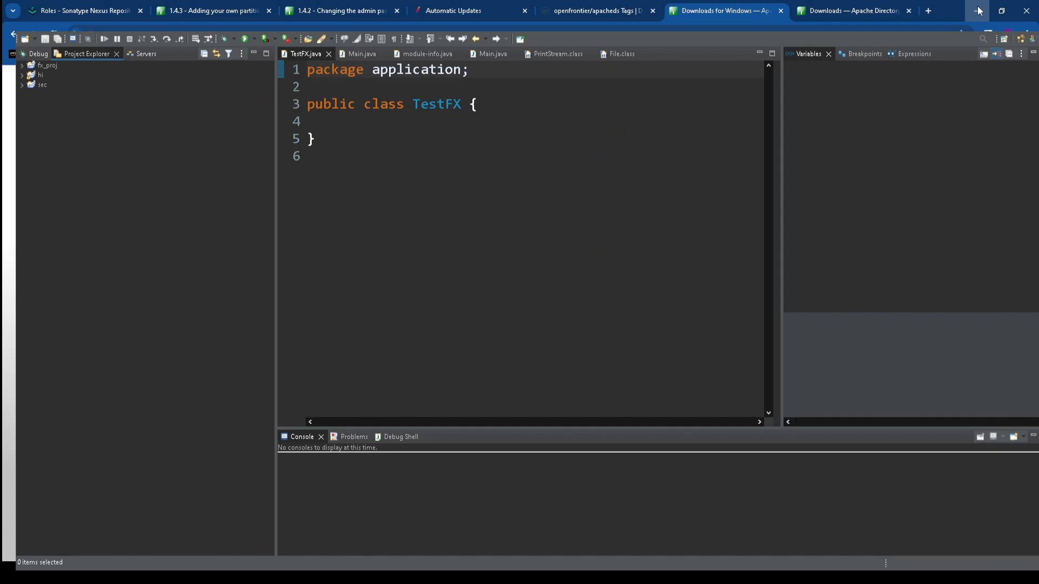
Let the software installation finish, then restart Eclipse to complete the plugin install
{"action": "left_click", "coordinate": [884, 479]}
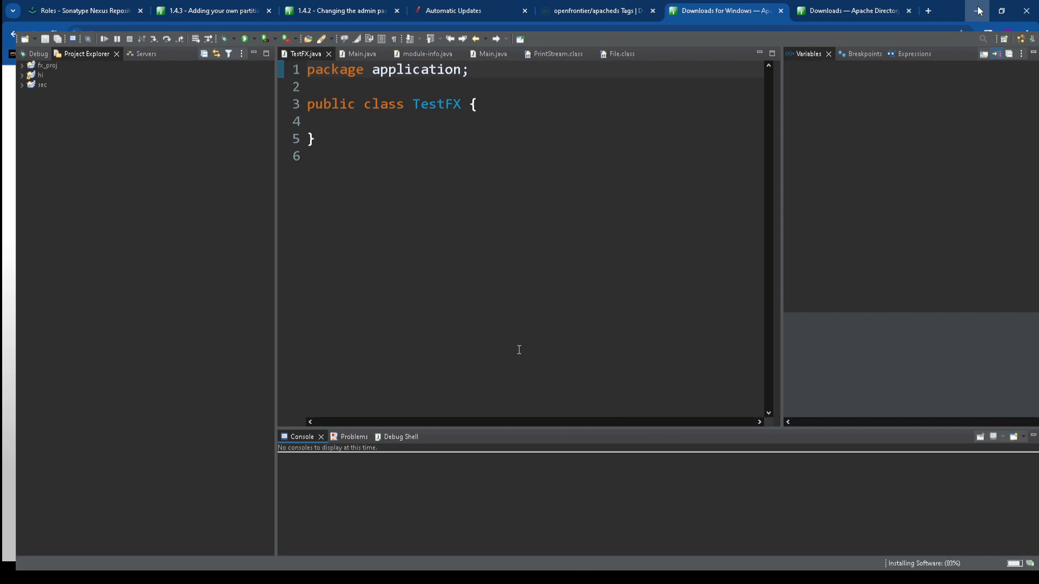
{"action": "left_click", "coordinate": [585, 364]}
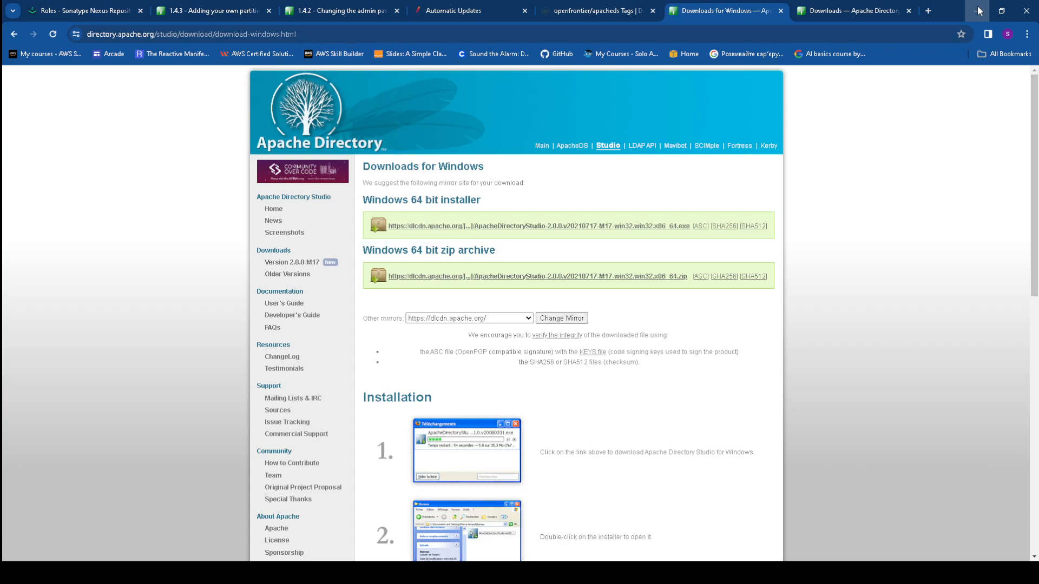
Minimize Chrome to return to the restarted Eclipse window with the LDAP views
{"action": "left_click", "coordinate": [978, 10]}
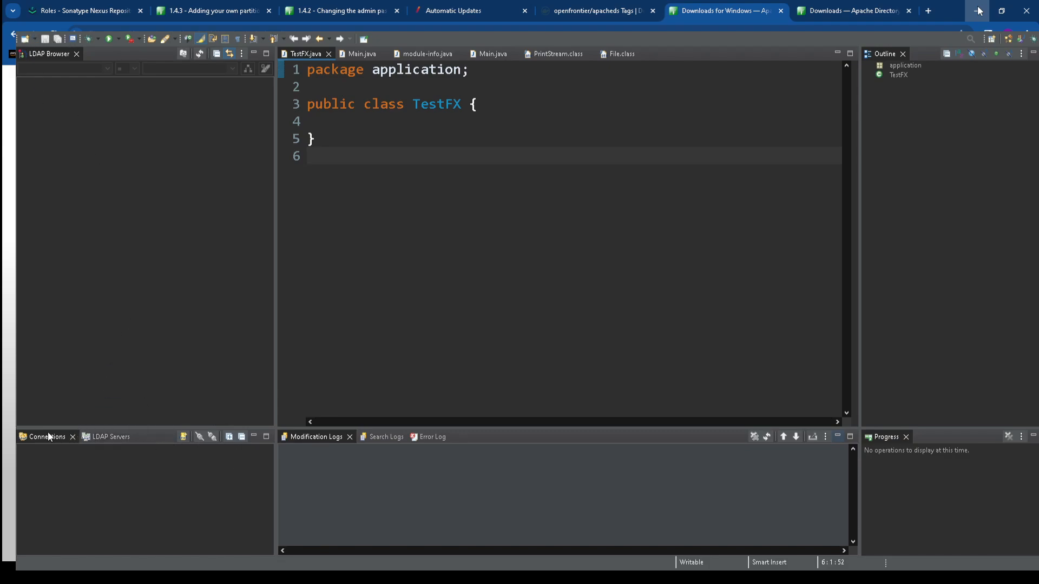
Try running the ApacheDS 2.0.0 server from the LDAP Servers list, then repair it
{"action": "left_click", "coordinate": [120, 440]}
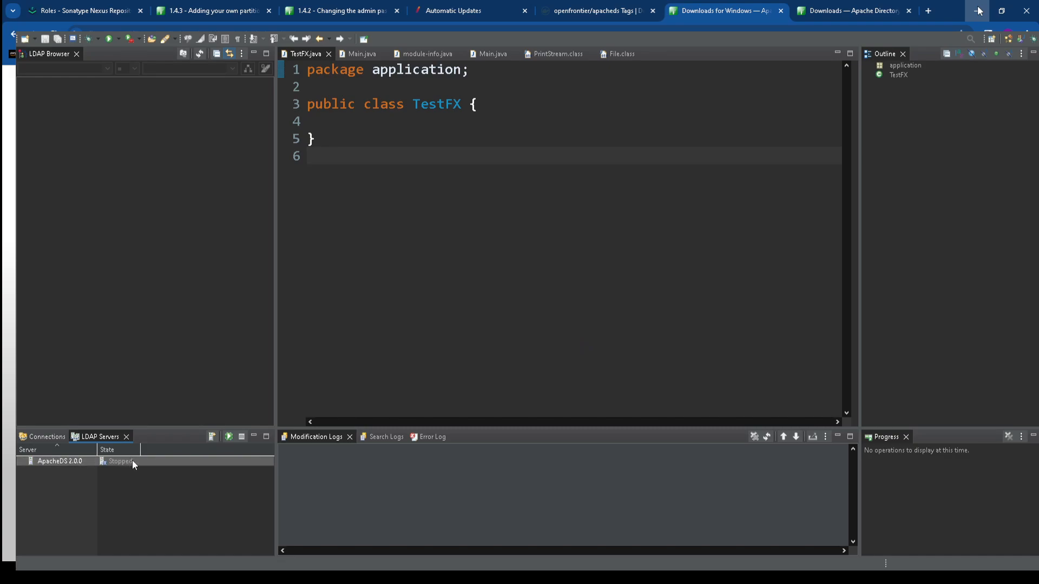
{"action": "left_click", "coordinate": [173, 399]}
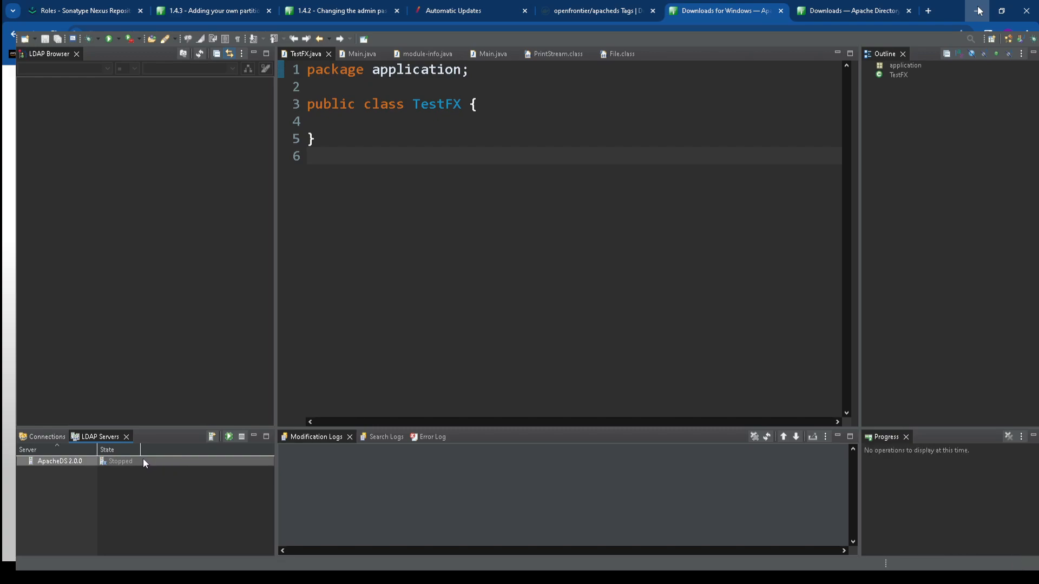
{"action": "left_click", "coordinate": [173, 427]}
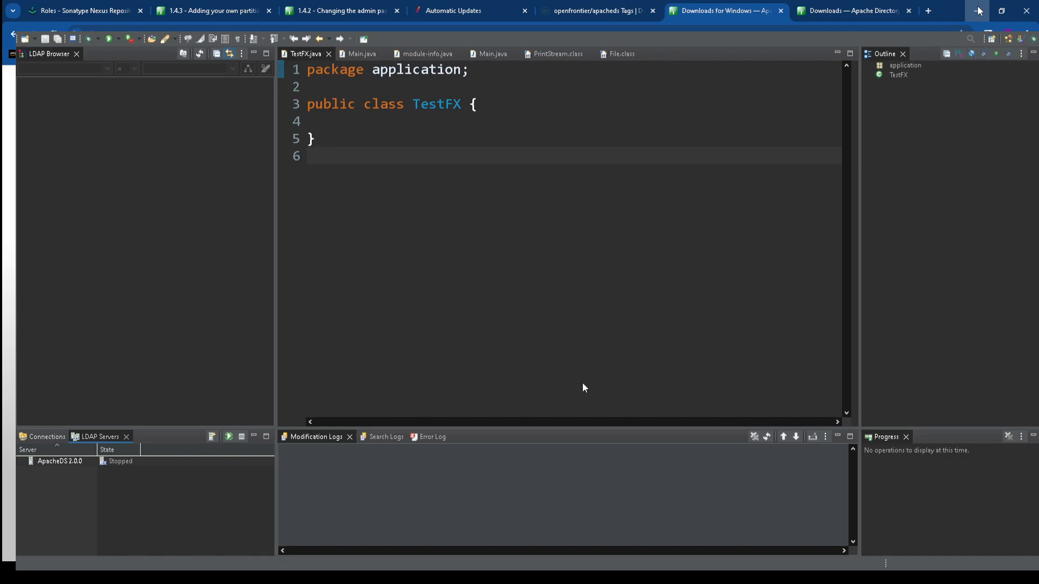
Allow Java network access through the firewall and return to Directory Studio's ApacheDS 2.0.0 server
{"action": "left_click", "coordinate": [38, 437]}
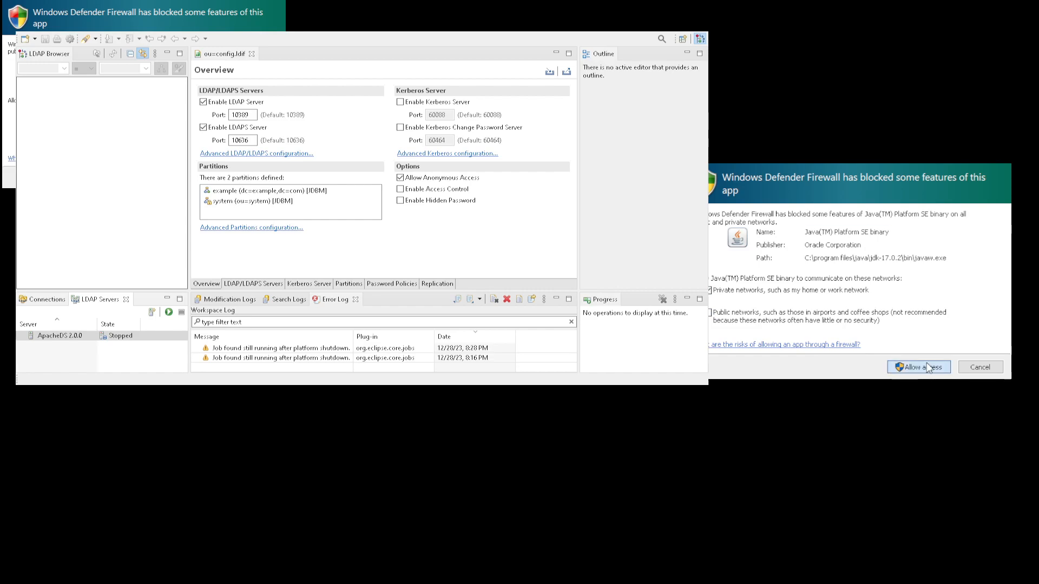
{"action": "left_click", "coordinate": [928, 368]}
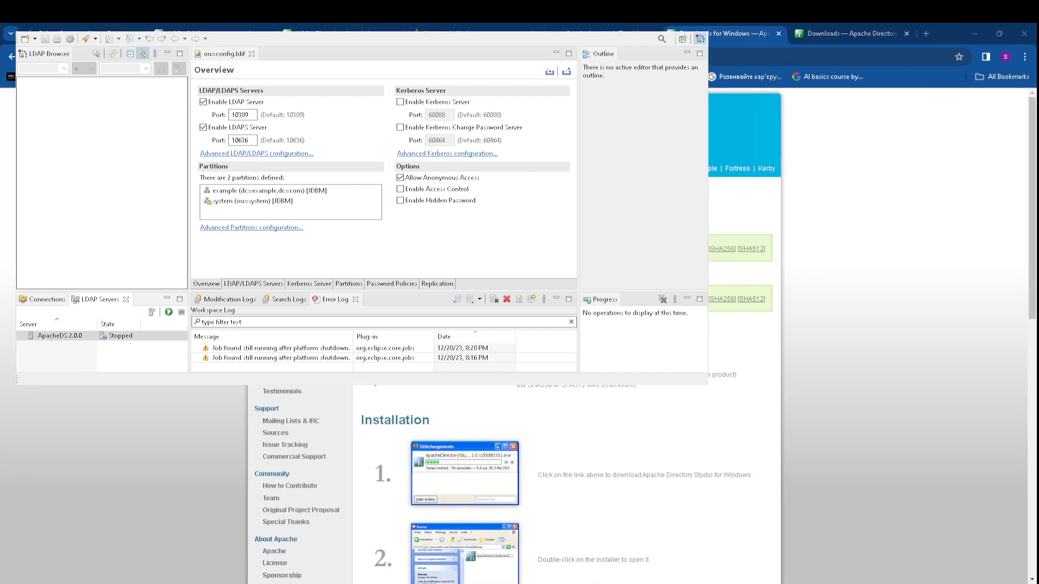
{"action": "left_click_drag", "start_coordinate": [346, 12], "coordinate": [345, 129]}
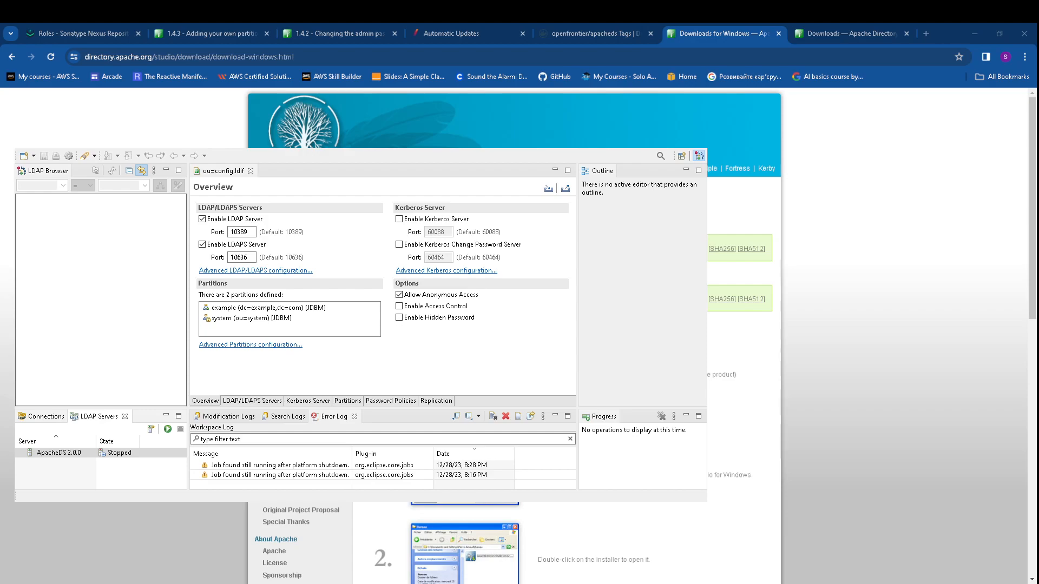
{"action": "left_click", "coordinate": [702, 139]}
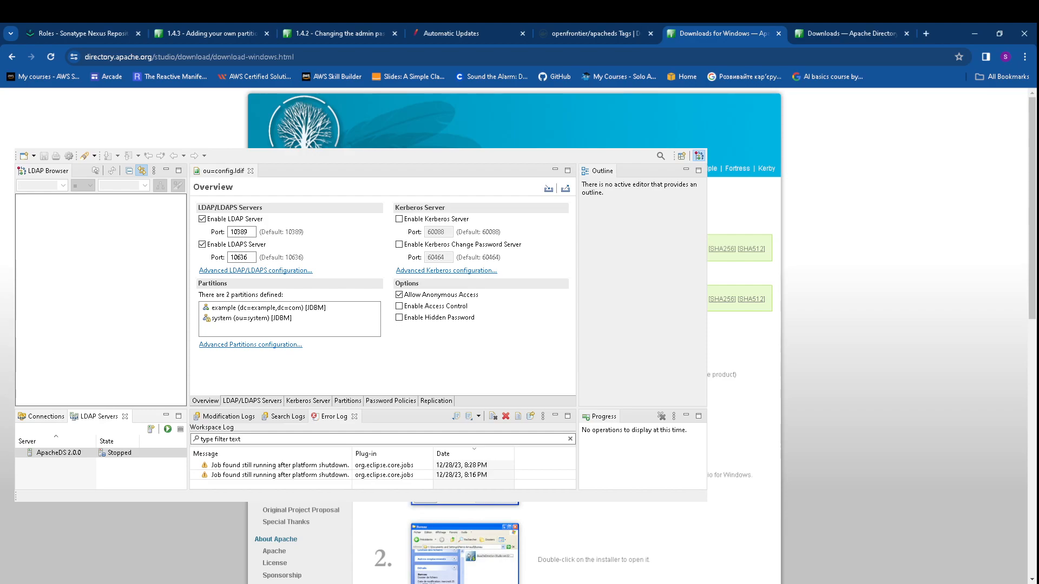
{"action": "left_click", "coordinate": [132, 454]}
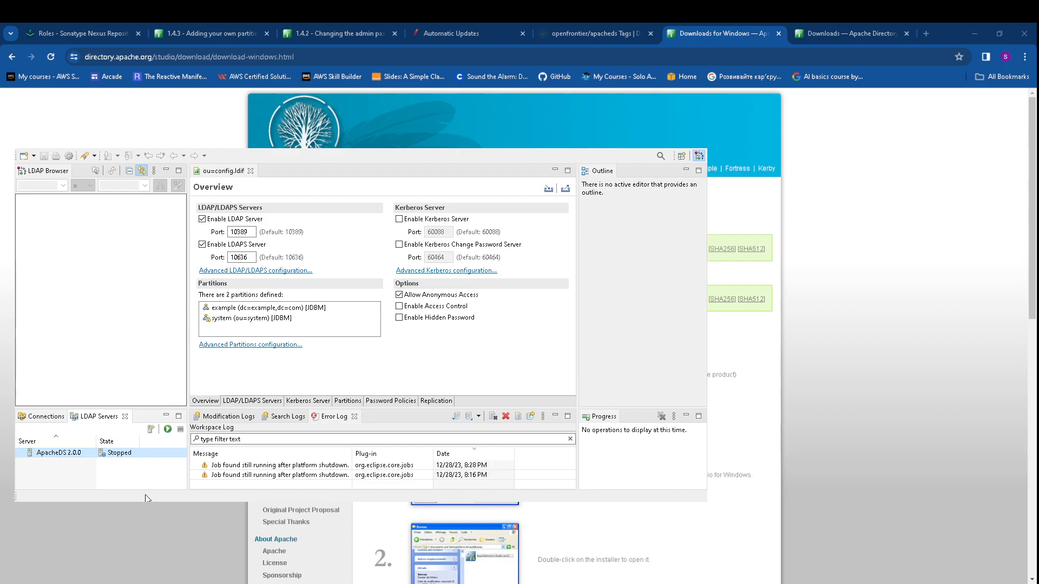
Start ApacheDS and begin a new connection sv to host 100.0.0.18, port 10389
{"action": "left_click", "coordinate": [167, 429]}
{"action": "left_click", "coordinate": [44, 417]}
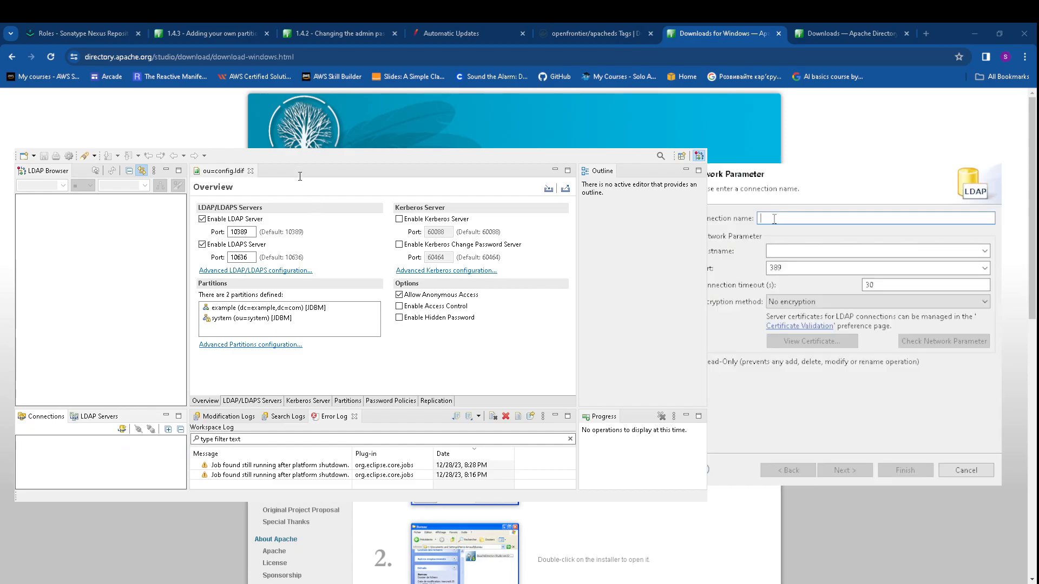
{"action": "type", "text": "sv"}
{"action": "left_click", "coordinate": [783, 249]}
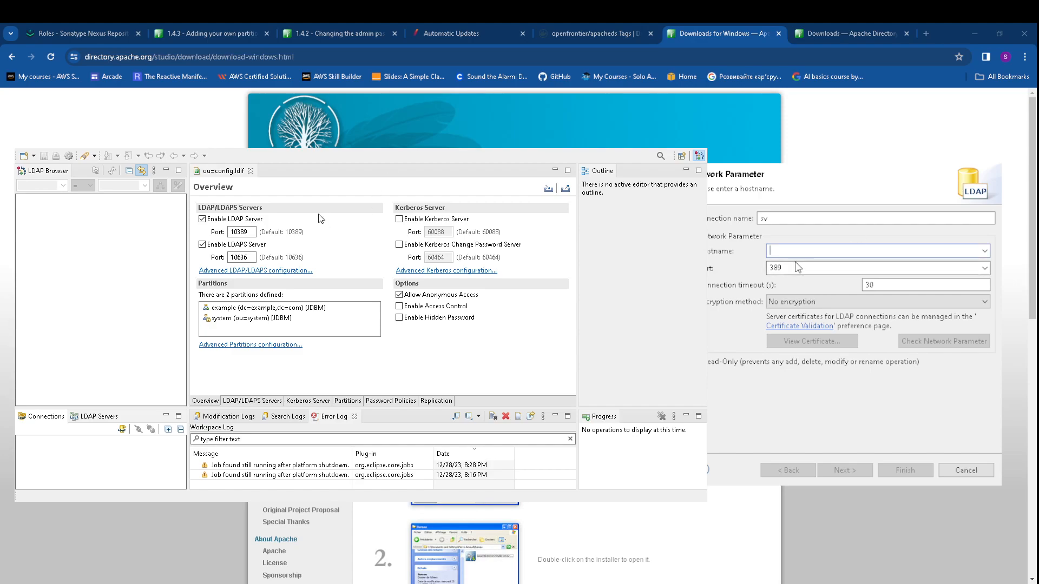
{"action": "type", "text": "100.0.0.18"}
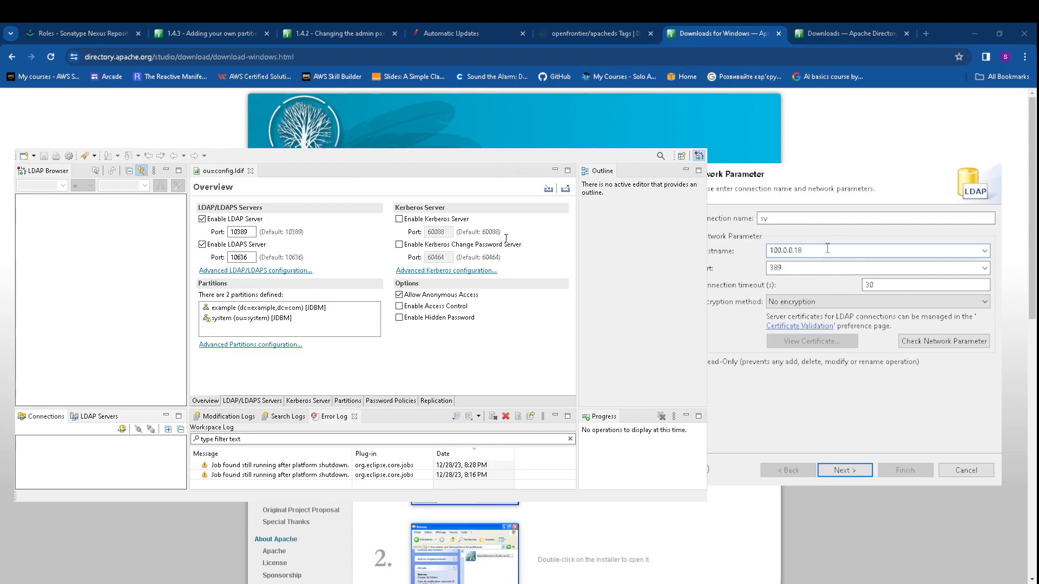
{"action": "left_click", "coordinate": [769, 268]}
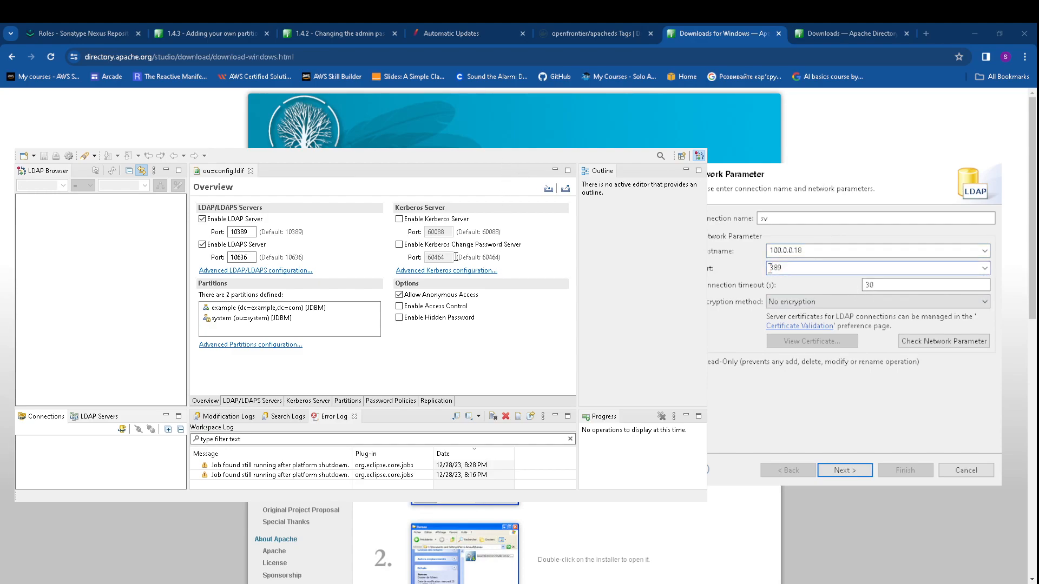
{"action": "type", "text": "10"}
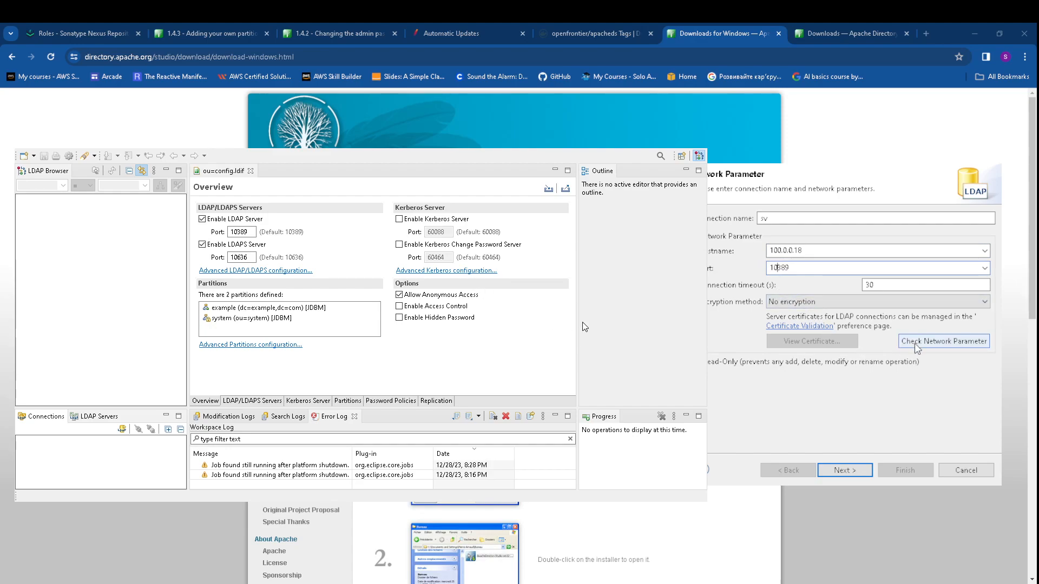
Enter bind DN uid=admin,ou=system and the admin bind password
{"action": "left_click", "coordinate": [855, 468]}
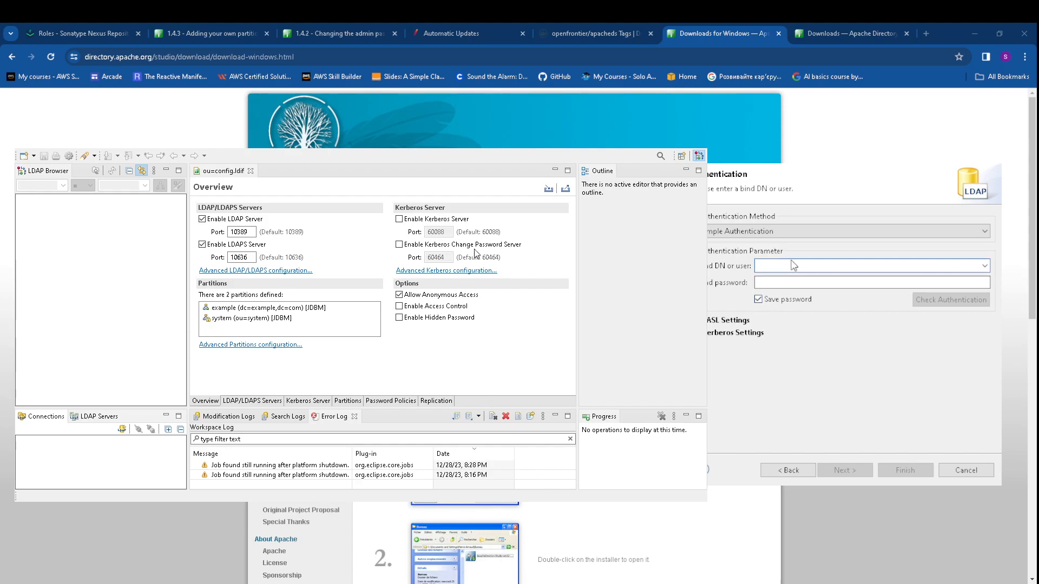
{"action": "key", "text": "ctrl+v"}
{"action": "left_click", "coordinate": [802, 283]}
{"action": "type", "text": "admin"}
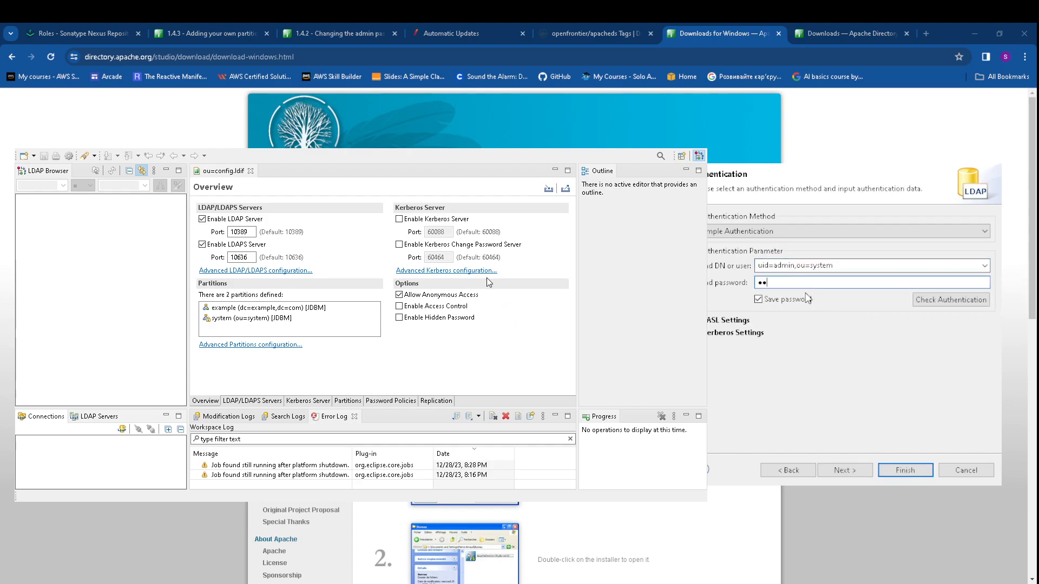
{"action": "type", "text": "t"}
Finish creating the sv connection and uncheck Allow Anonymous Access in ou=config.ldif
{"action": "left_click", "coordinate": [900, 470]}
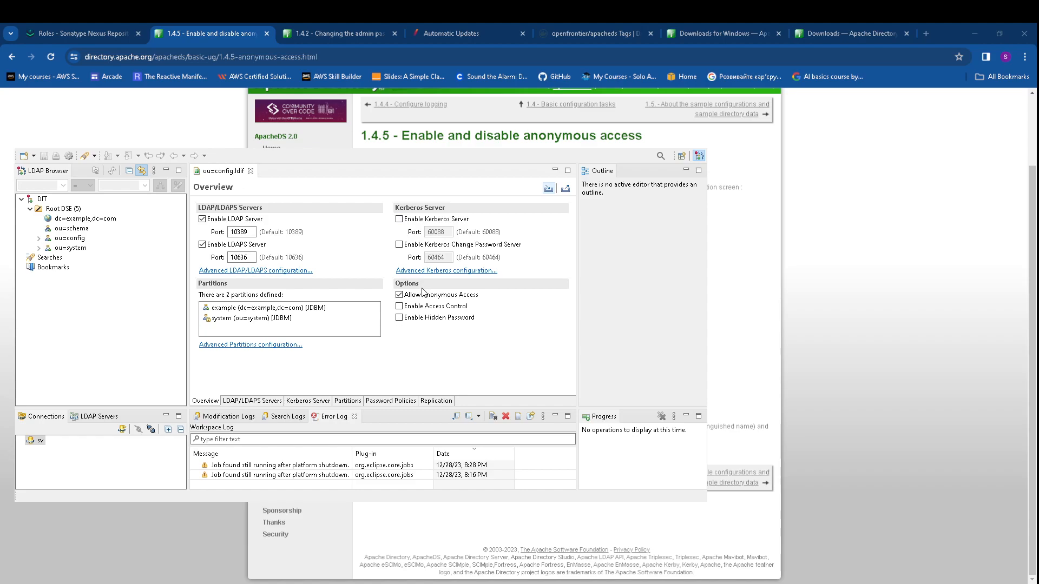
{"action": "left_click", "coordinate": [487, 296]}
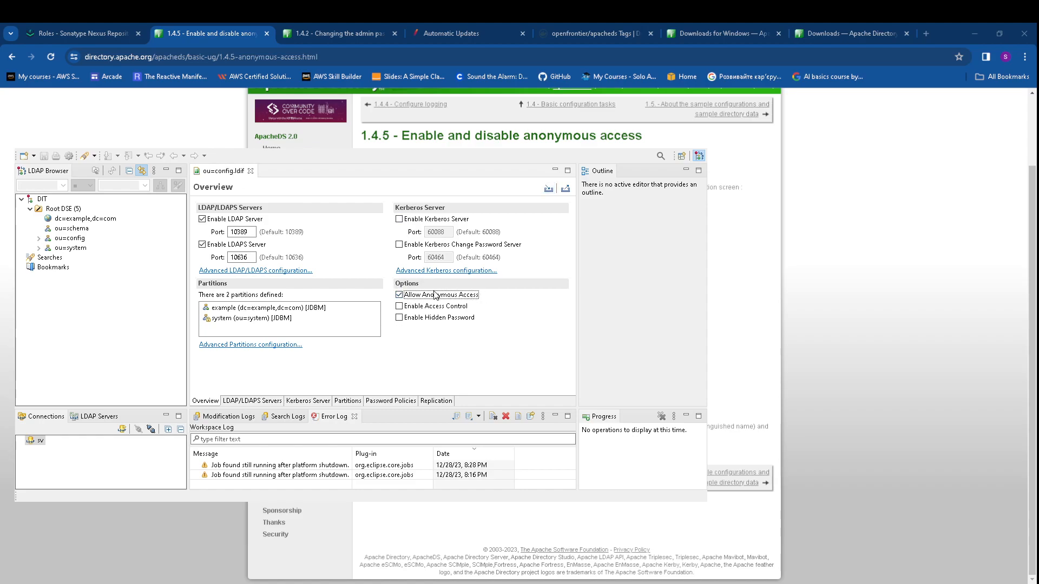
{"action": "left_click", "coordinate": [399, 295]}
Save the anonymous-access change and add a new partition with ID sv
{"action": "left_click", "coordinate": [44, 156]}
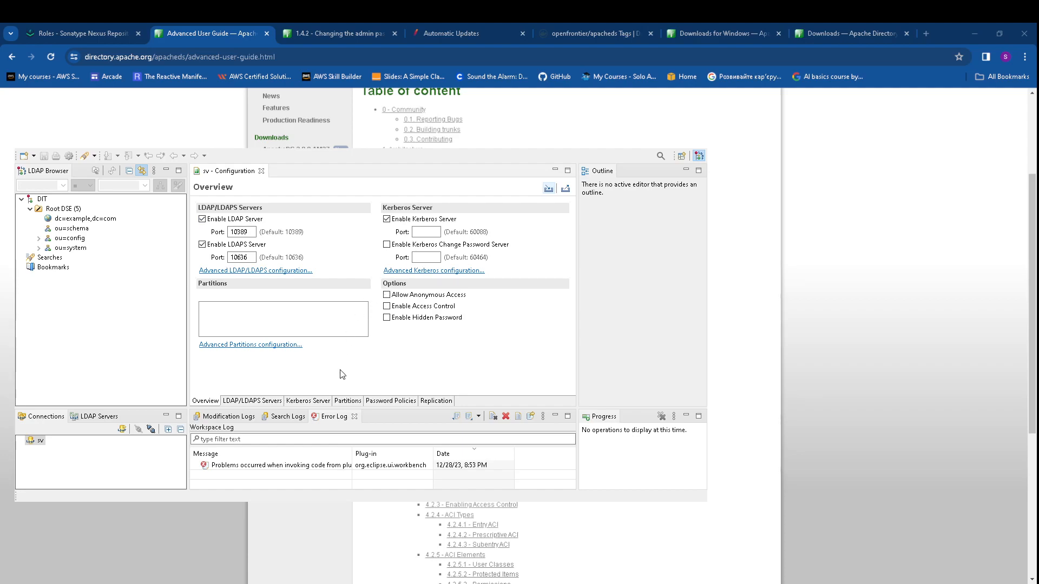
{"action": "left_click", "coordinate": [352, 404]}
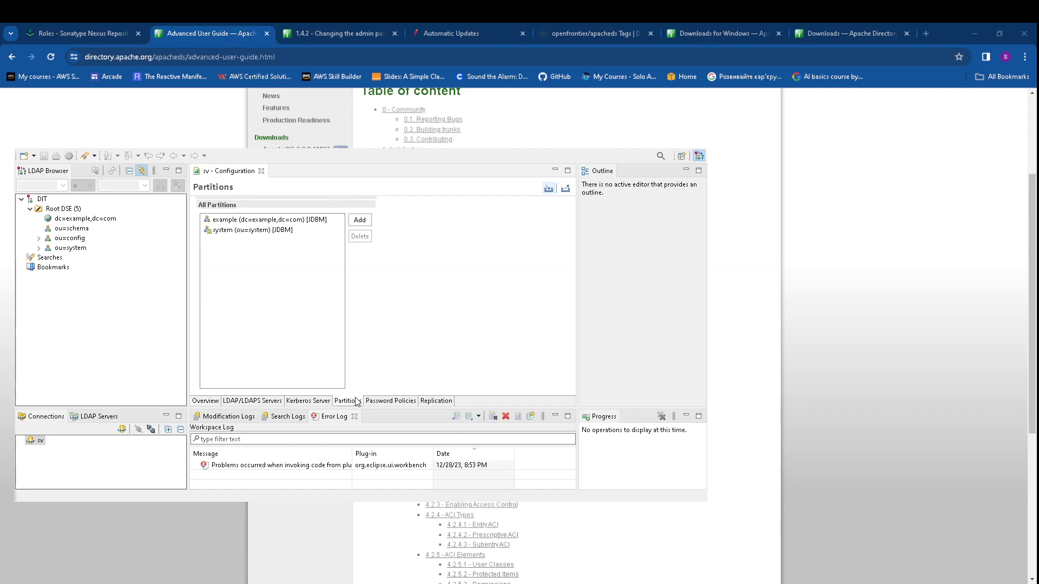
{"action": "left_click", "coordinate": [360, 219]}
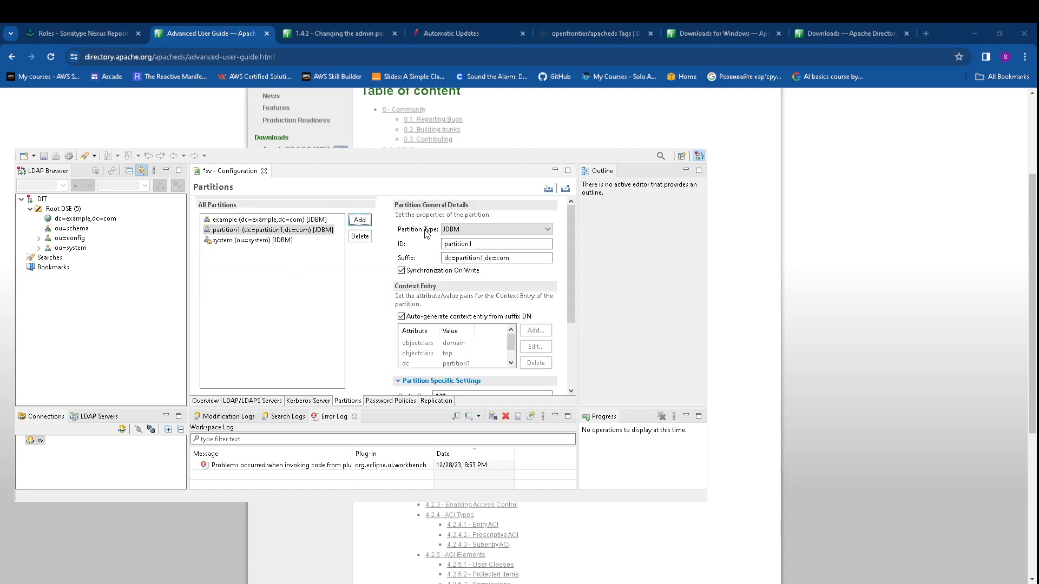
{"action": "left_click_drag", "start_coordinate": [490, 245], "coordinate": [443, 246]}
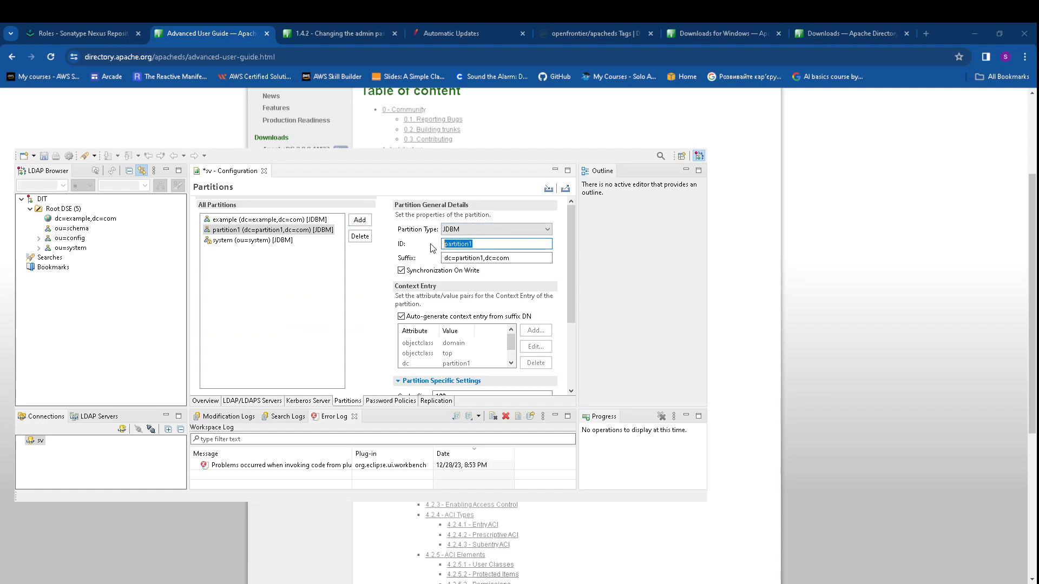
{"action": "type", "text": "sv"}
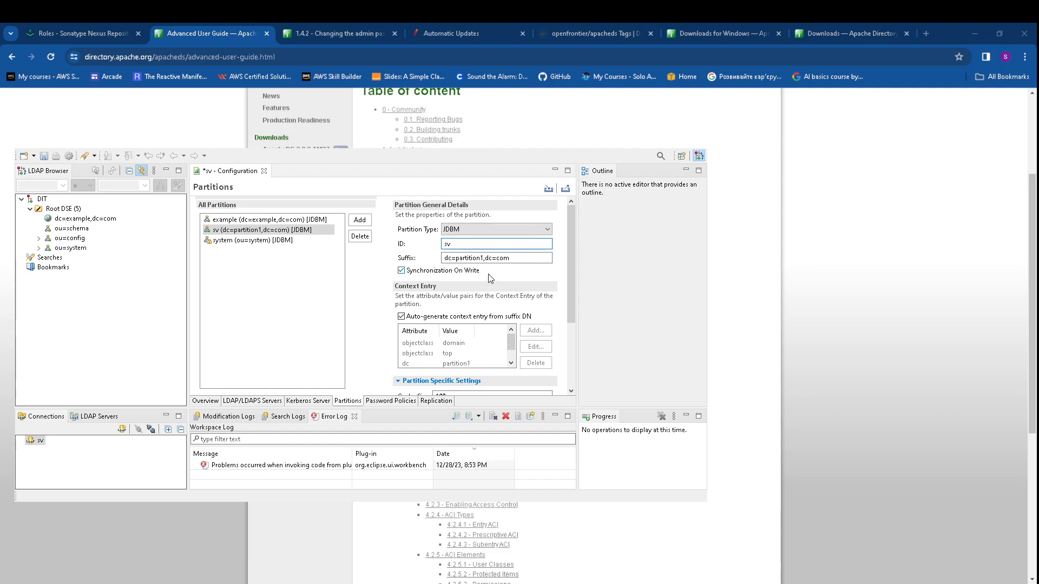
Change the partition suffix to dc=sv,dc=com and try saving the configuration
{"action": "left_click_drag", "start_coordinate": [457, 257], "coordinate": [480, 255]}
{"action": "key", "text": "Delete"}
{"action": "key", "text": "Delete"}
{"action": "type", "text": "sv"}
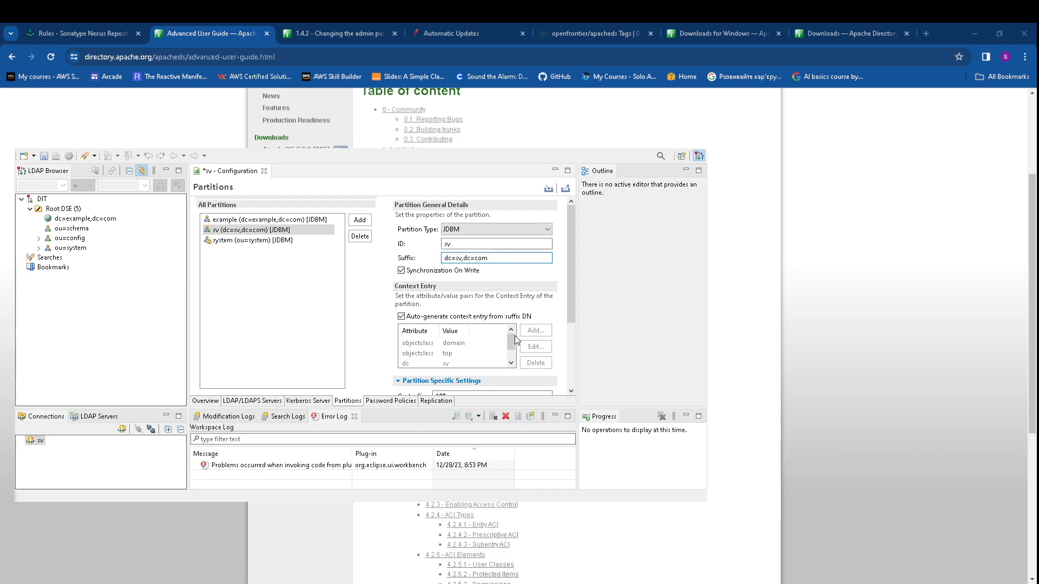
{"action": "scroll", "coordinate": [490, 345], "scroll_direction": "down", "scroll_amount": 3}
{"action": "scroll", "coordinate": [490, 344], "scroll_direction": "down", "scroll_amount": 5}
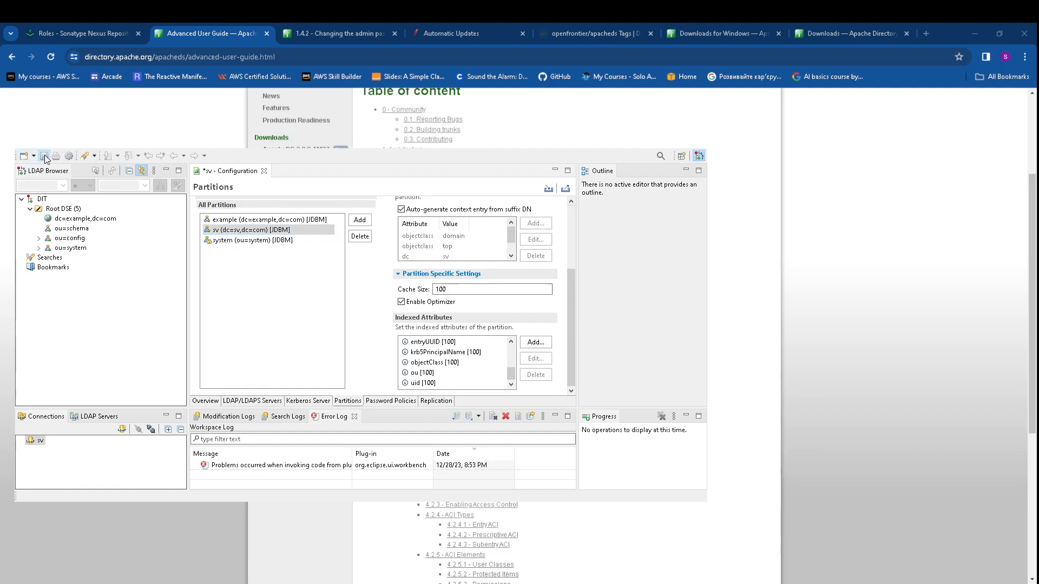
{"action": "left_click", "coordinate": [44, 157]}
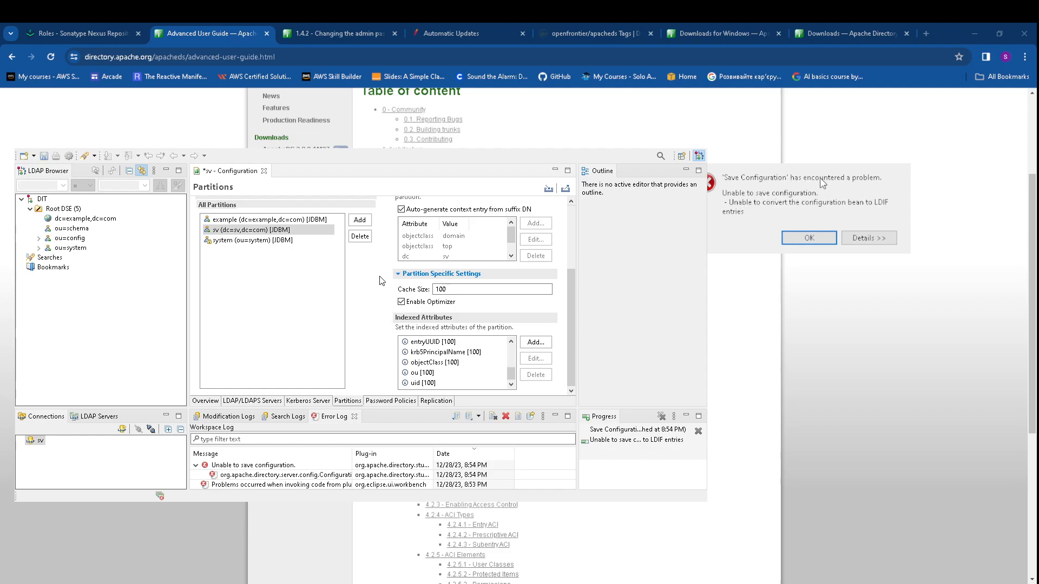
Dismiss the save error and delete the sv partition
{"action": "left_click", "coordinate": [821, 239]}
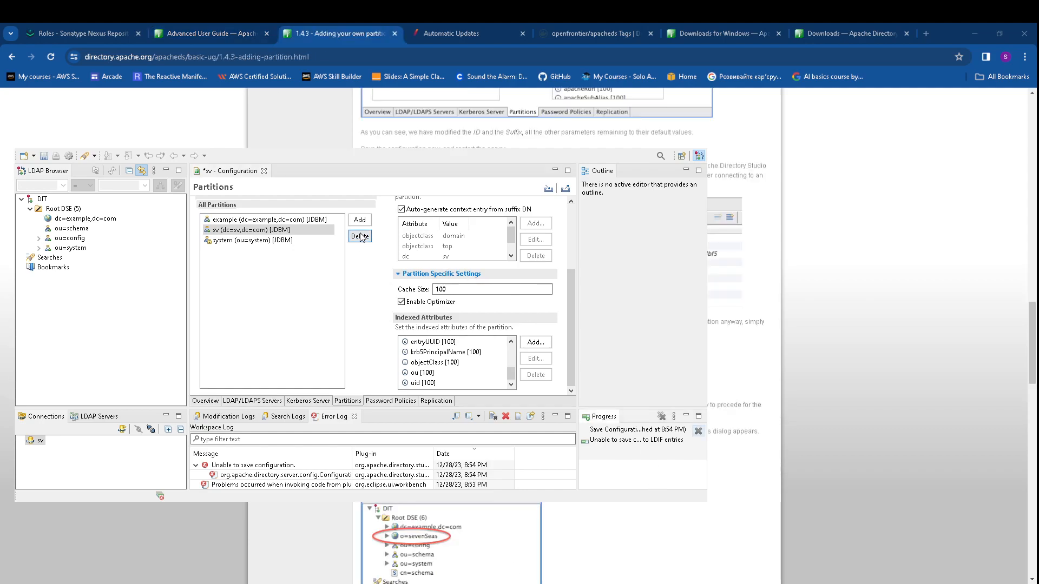
{"action": "left_click", "coordinate": [358, 236]}
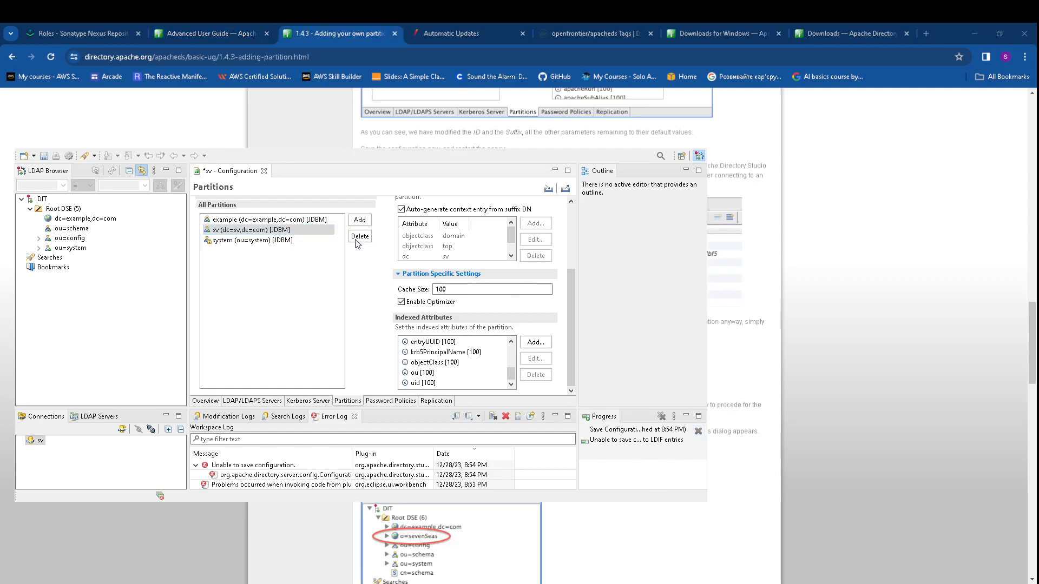
{"action": "left_click", "coordinate": [910, 218]}
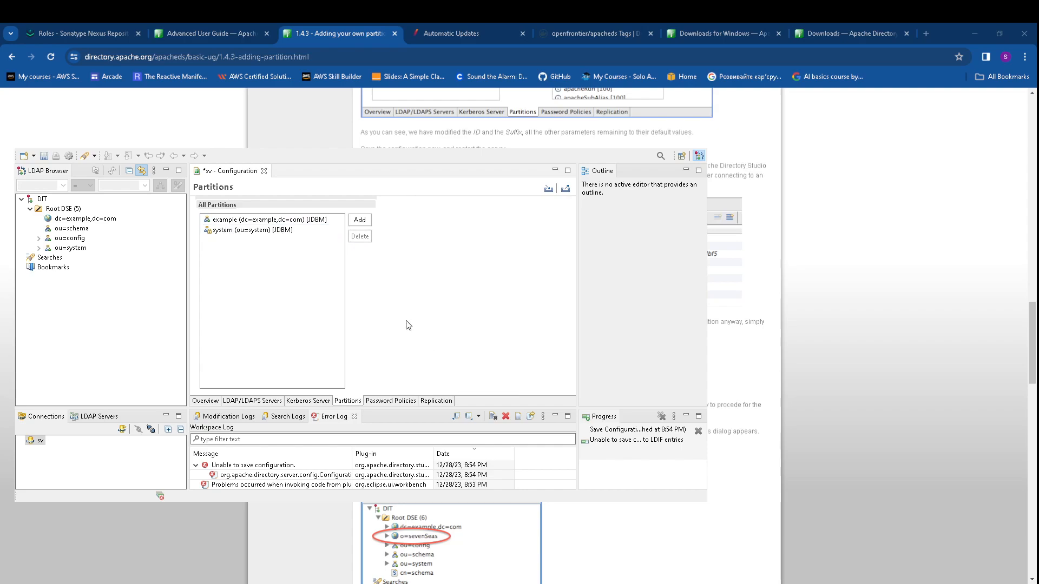
Add a new partition with ID sv and suffix o=sv
{"action": "left_click", "coordinate": [360, 220]}
{"action": "left_click", "coordinate": [473, 246]}
{"action": "left_click_drag", "start_coordinate": [479, 246], "coordinate": [436, 245]}
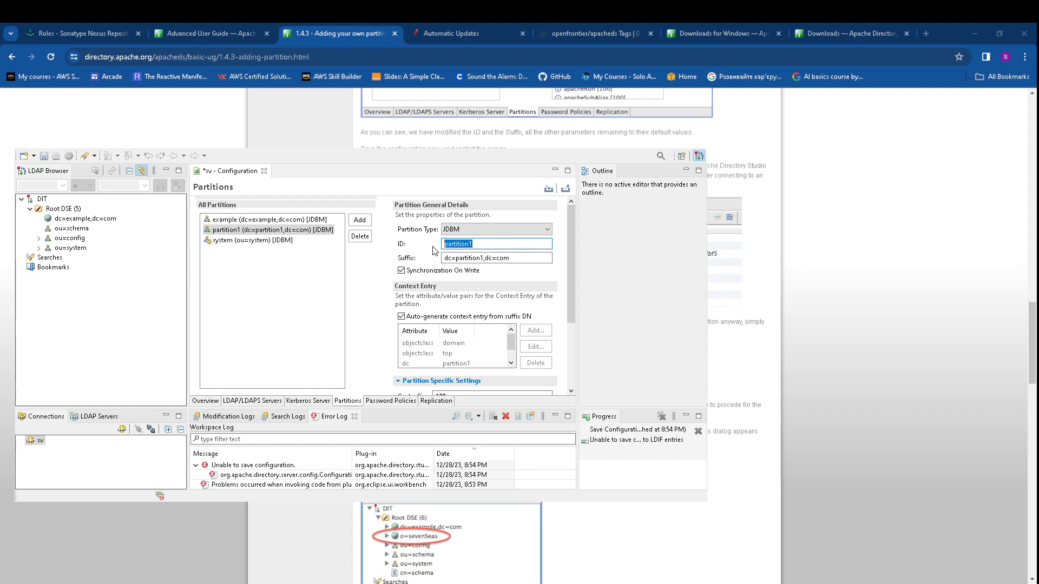
{"action": "type", "text": "sv"}
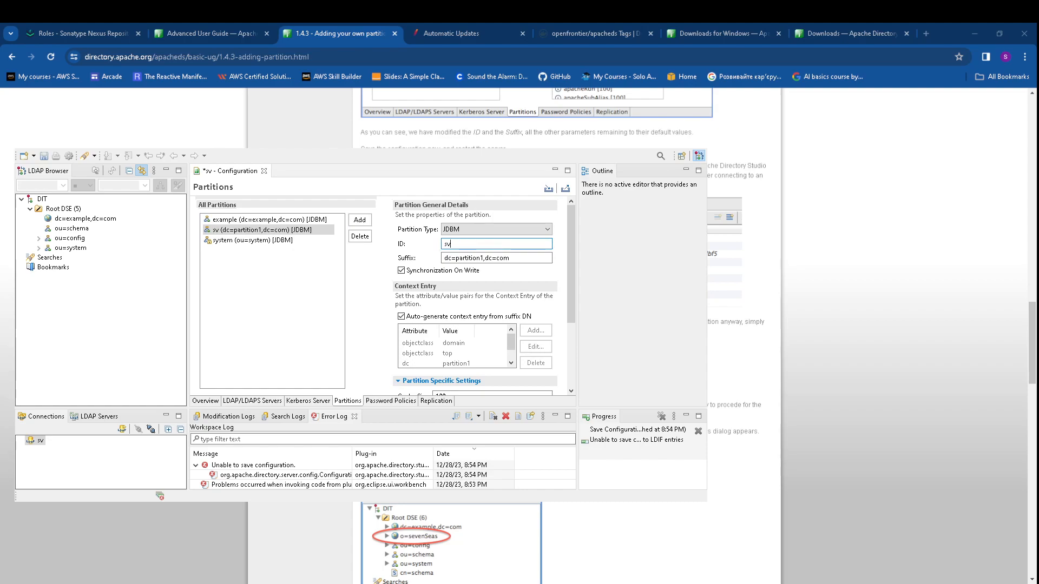
{"action": "left_click_drag", "start_coordinate": [512, 258], "coordinate": [439, 257]}
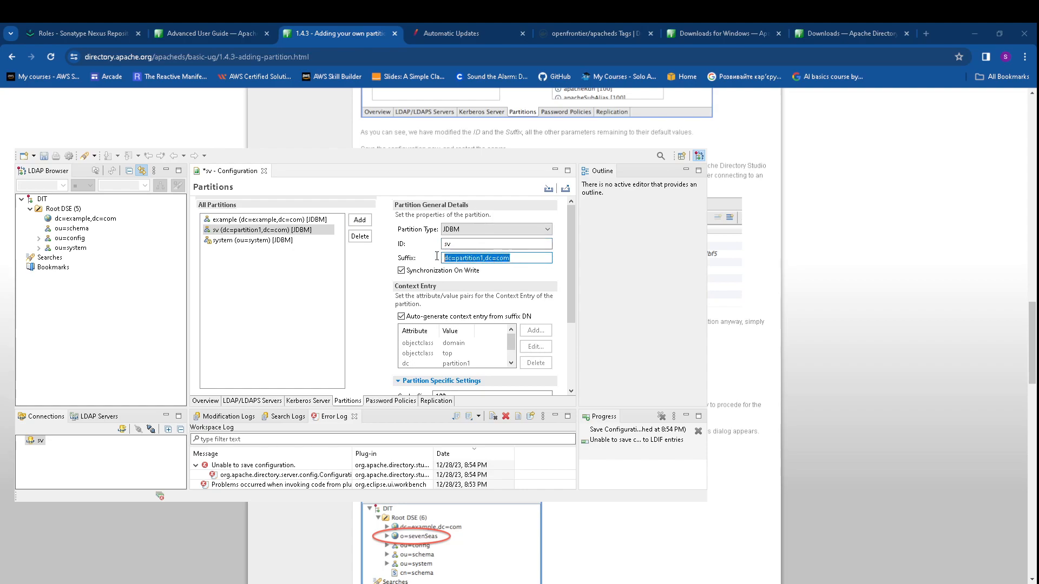
{"action": "type", "text": "o=sv"}
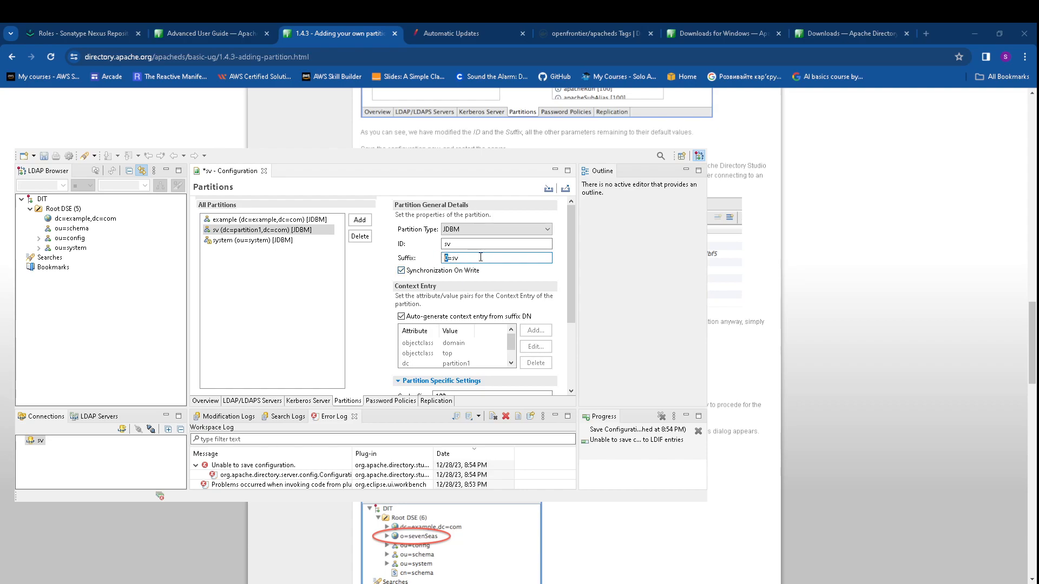
{"action": "type", "text": "o"}
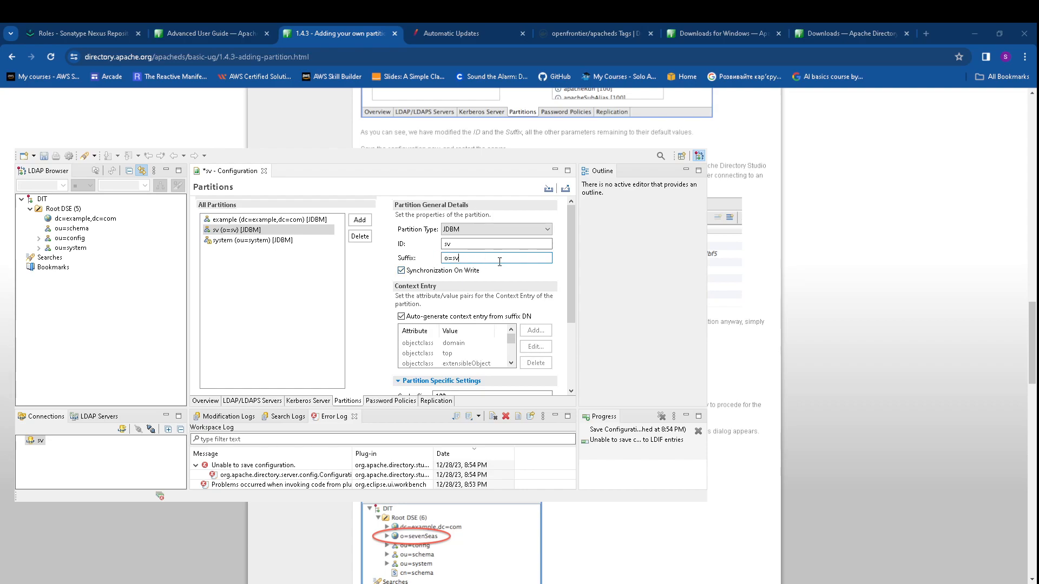
{"action": "scroll", "coordinate": [500, 261], "scroll_direction": "down", "scroll_amount": 3}
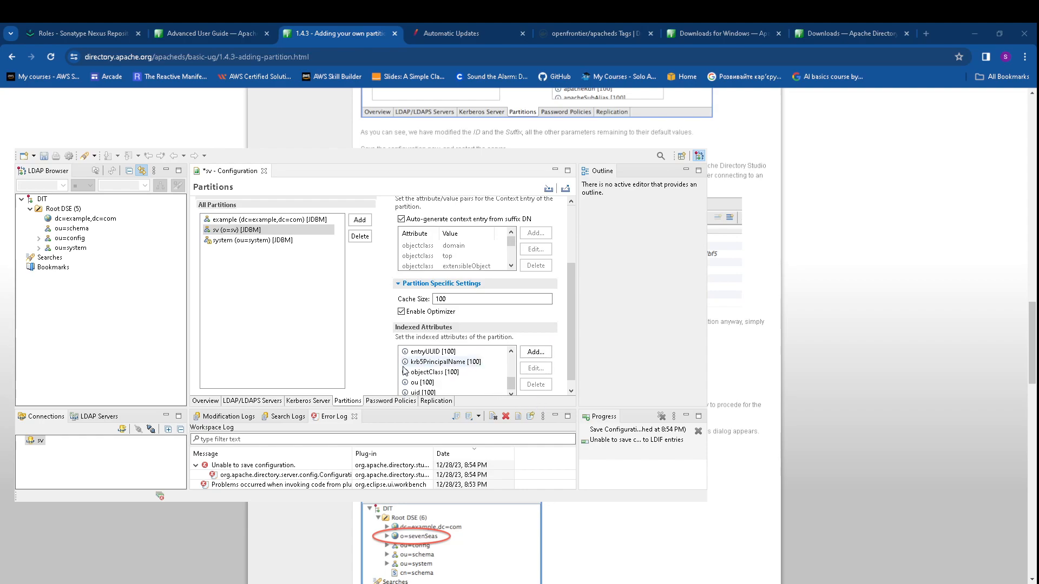
Try saving the configuration with the new sv partition, dismissing the error and retrying
{"action": "left_click", "coordinate": [48, 156]}
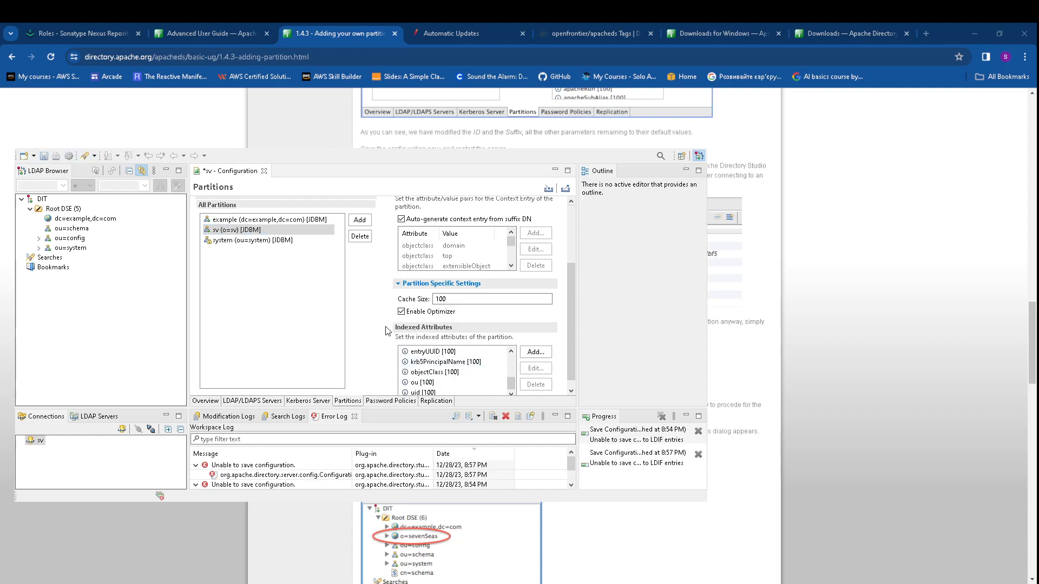
{"action": "left_click", "coordinate": [809, 238]}
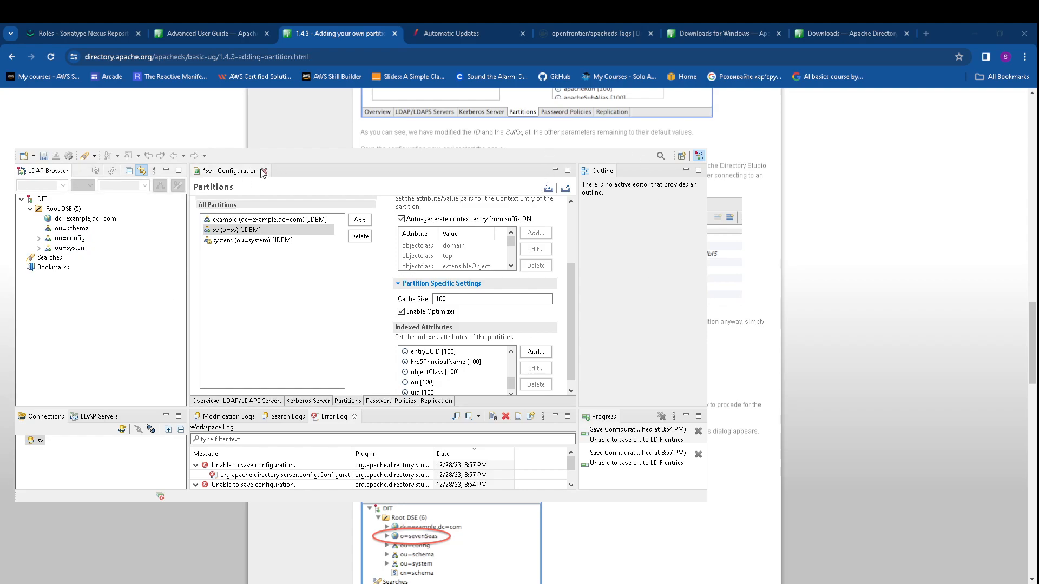
{"action": "left_click", "coordinate": [43, 156]}
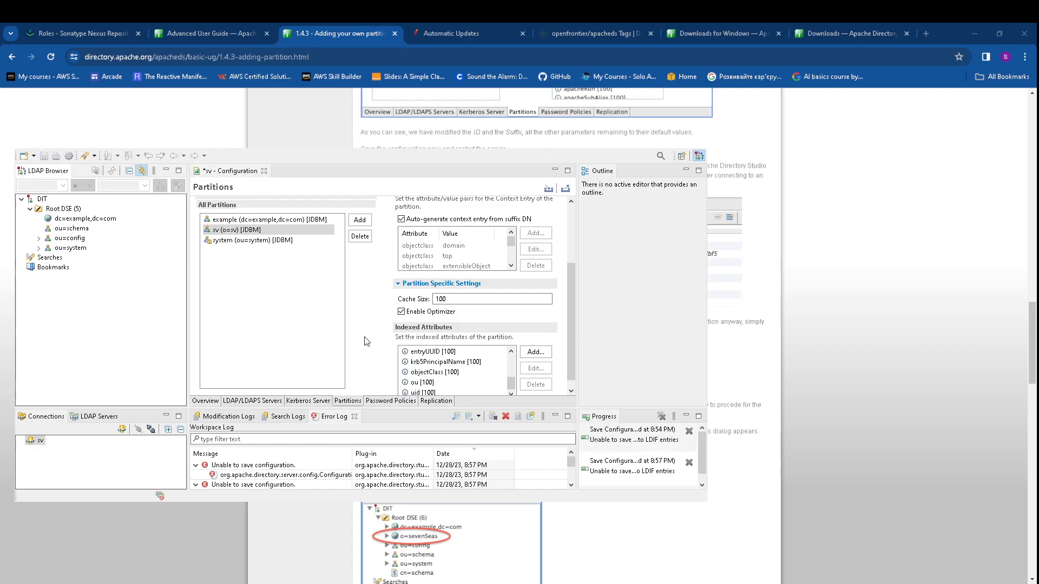
Delete the sv partition again and save, dismissing the resulting error
{"action": "key", "text": "Delete"}
{"action": "key", "text": "Return"}
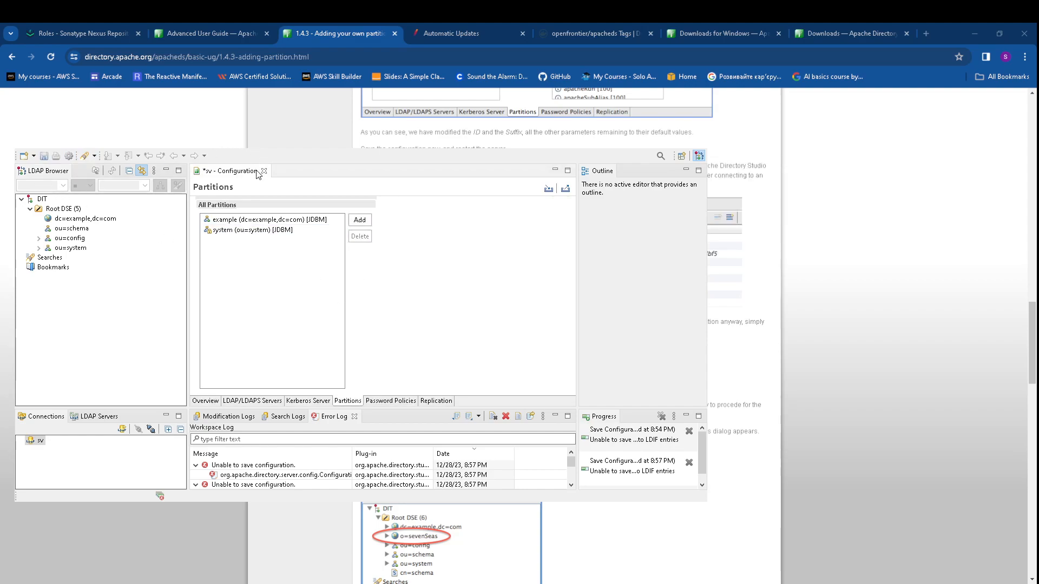
{"action": "left_click", "coordinate": [43, 155]}
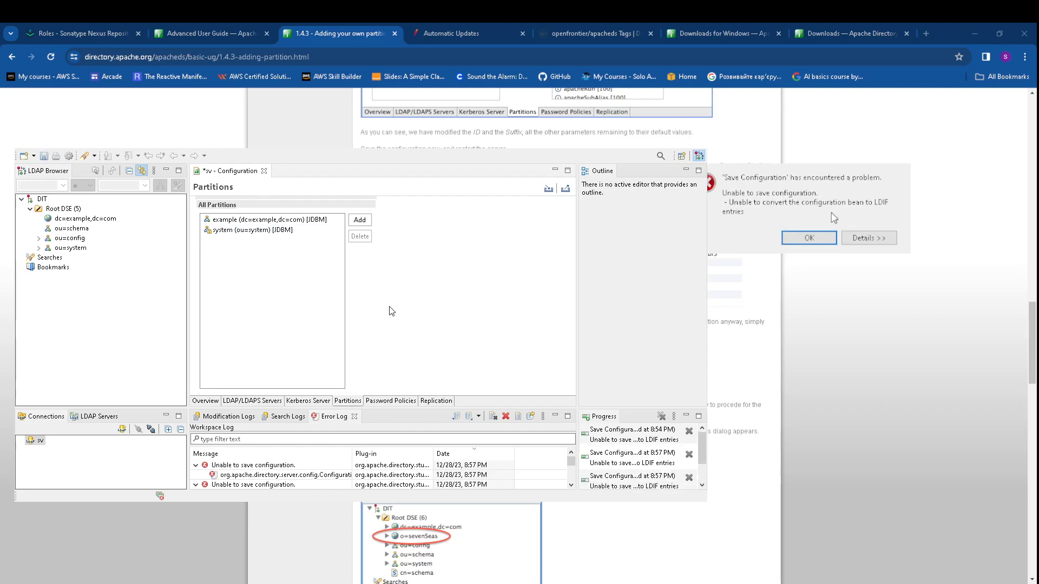
{"action": "left_click", "coordinate": [809, 238]}
Close the sv configuration editor without saving and start a new entry under dc=example,dc=com
{"action": "left_click", "coordinate": [264, 171]}
{"action": "left_click", "coordinate": [898, 219]}
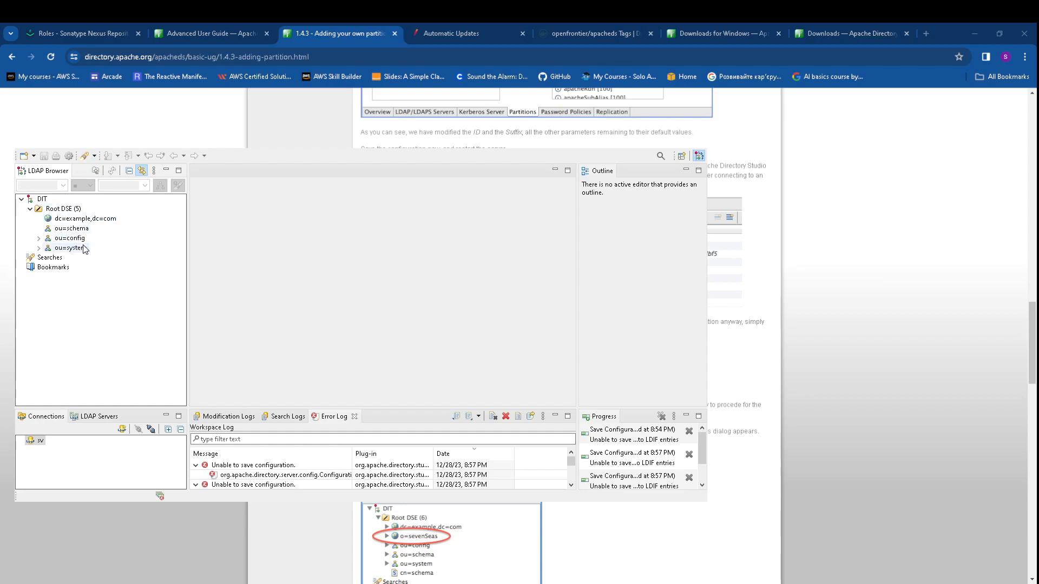
{"action": "left_click", "coordinate": [61, 219]}
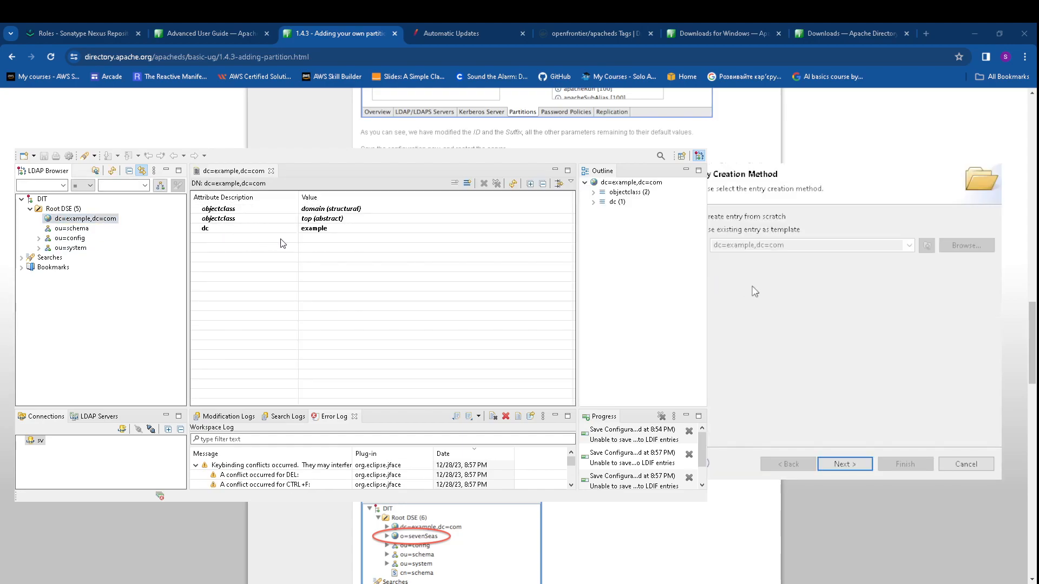
{"action": "left_click", "coordinate": [847, 464]}
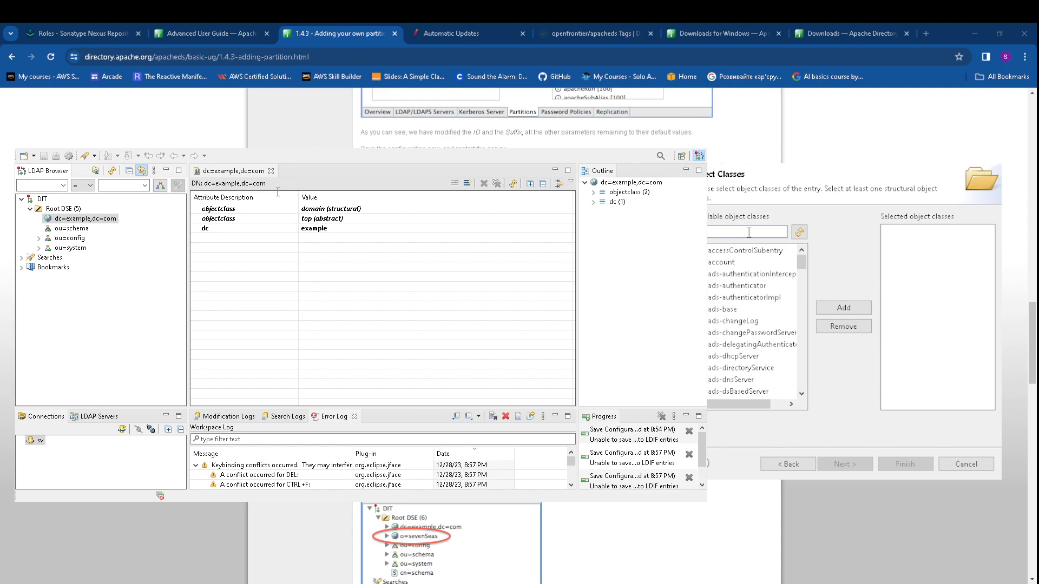
Create the organizationalUnit entry ou=users,dc=example,dc=com, then reselect dc=example,dc=com
{"action": "type", "text": "org"}
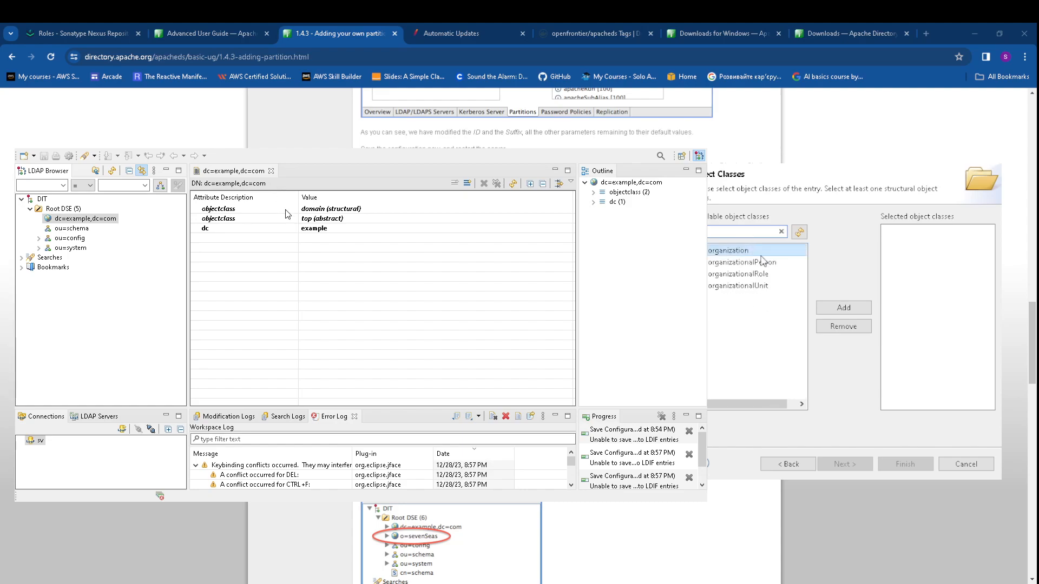
{"action": "double_click", "coordinate": [737, 286]}
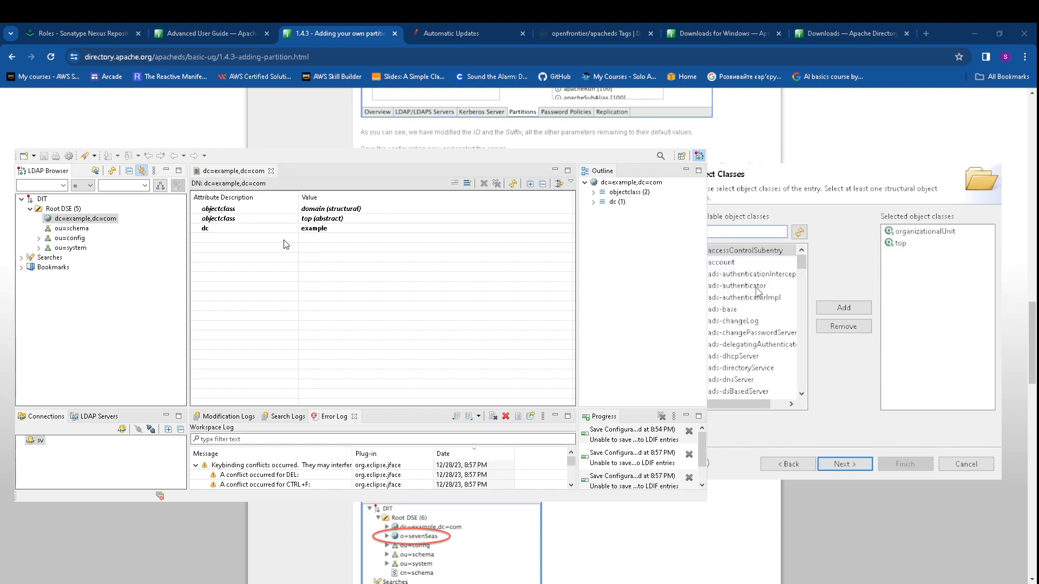
{"action": "left_click", "coordinate": [866, 463]}
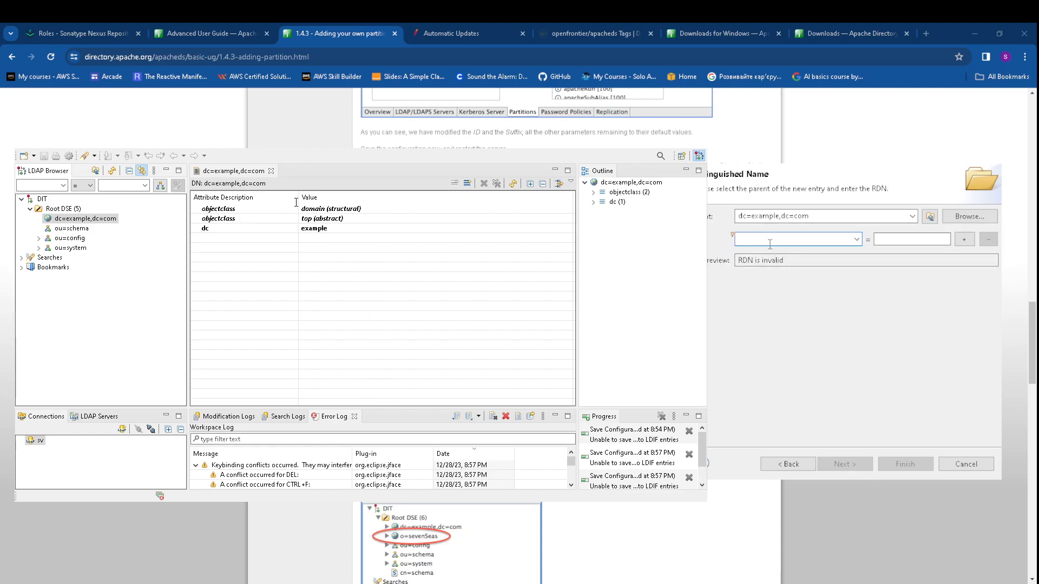
{"action": "type", "text": "us"}
{"action": "key", "text": "BackSpace"}
{"action": "key", "text": "BackSpace"}
{"action": "type", "text": "ou"}
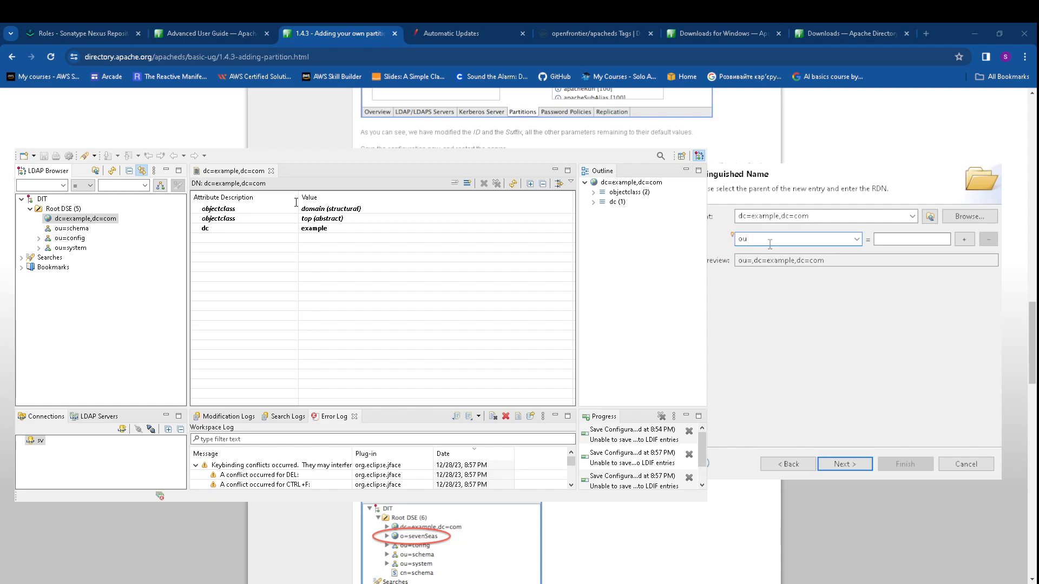
{"action": "left_click", "coordinate": [888, 242]}
{"action": "type", "text": "users"}
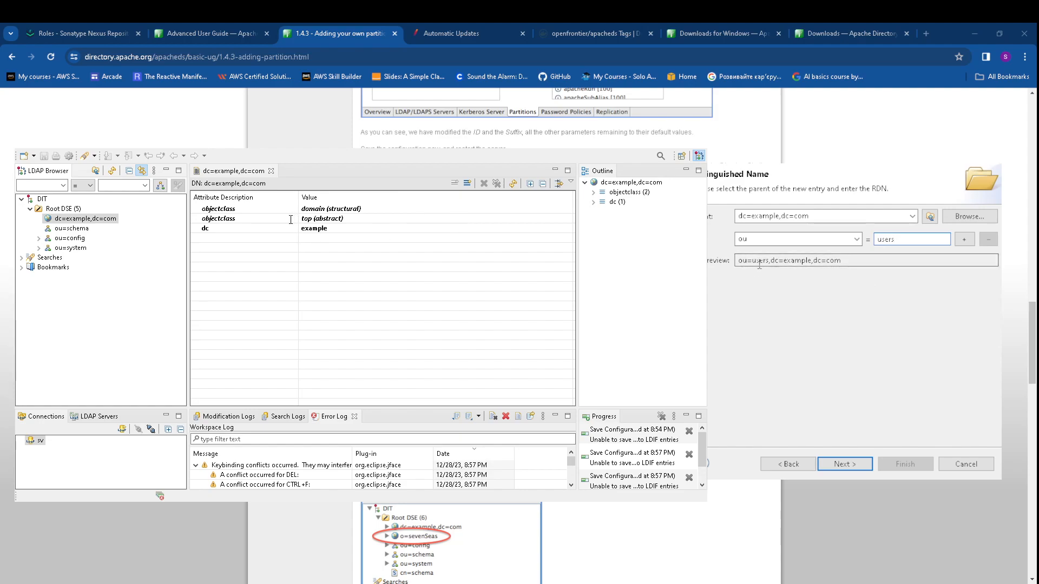
{"action": "left_click_drag", "start_coordinate": [739, 261], "coordinate": [842, 261]}
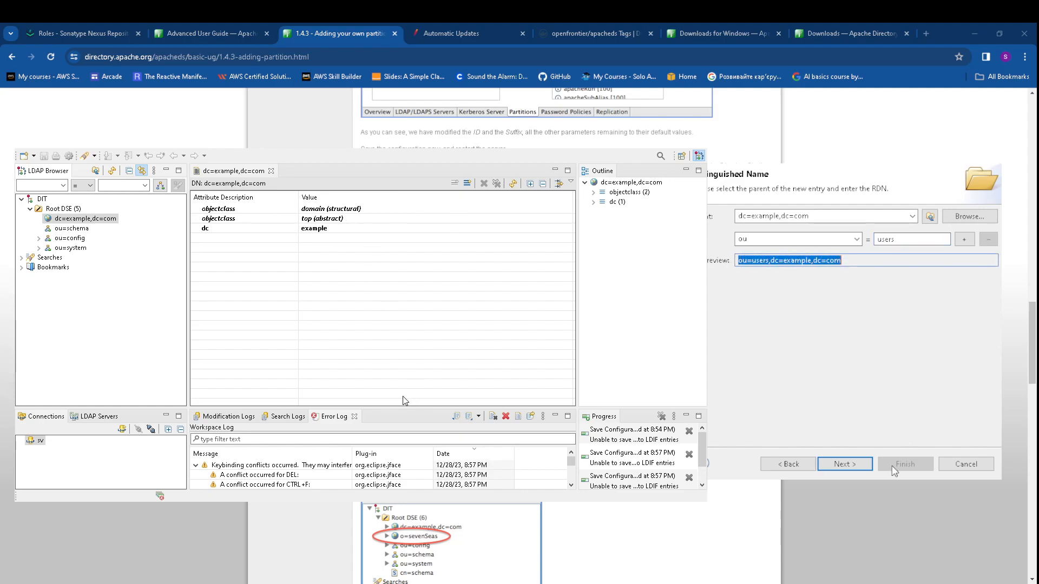
{"action": "left_click", "coordinate": [853, 466]}
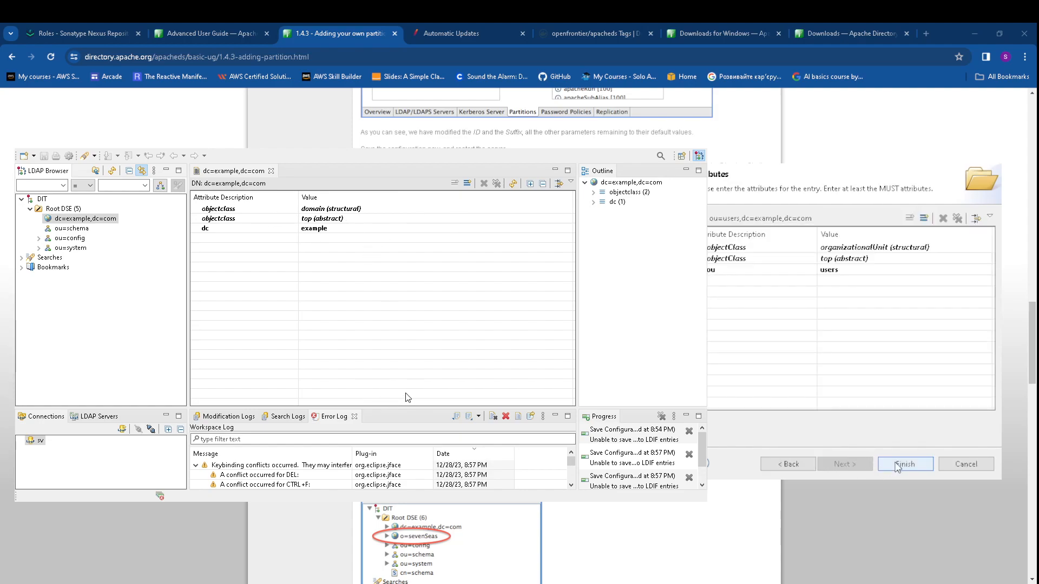
{"action": "left_click", "coordinate": [902, 465]}
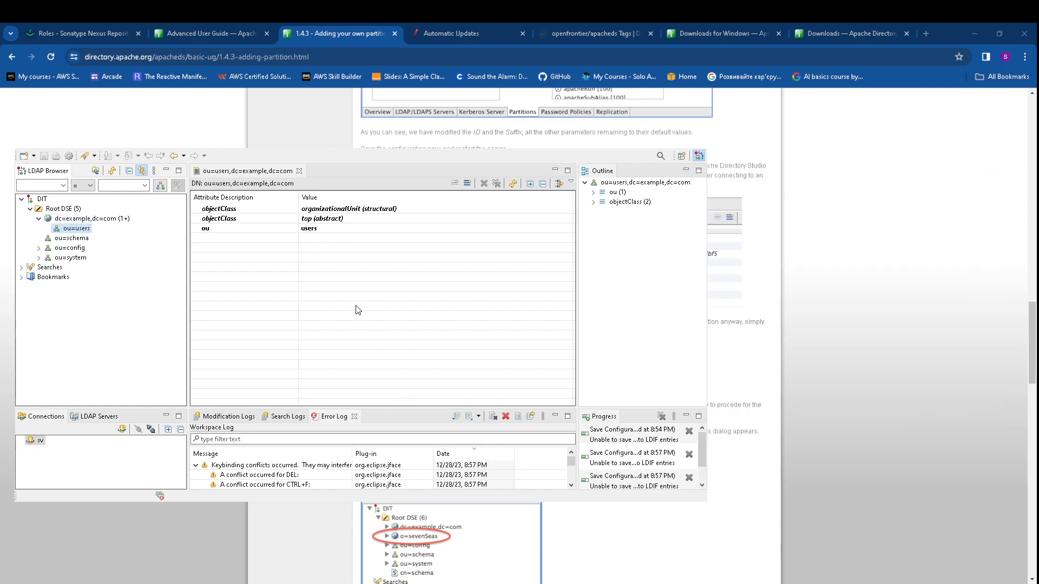
{"action": "left_click", "coordinate": [54, 220]}
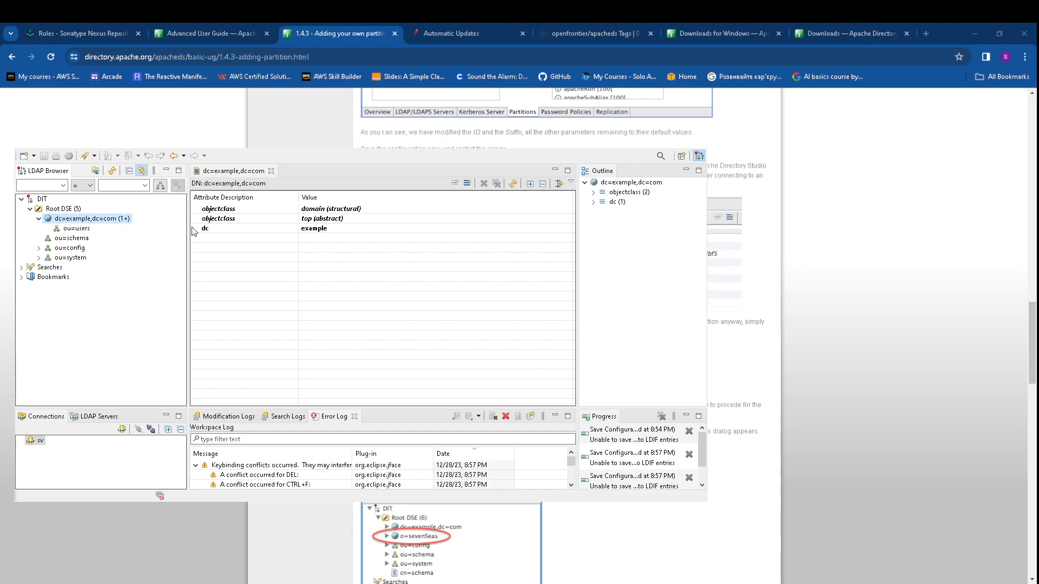
Create an organizationalUnit entry ou=groups under dc=example,dc=com
{"action": "left_click", "coordinate": [269, 200]}
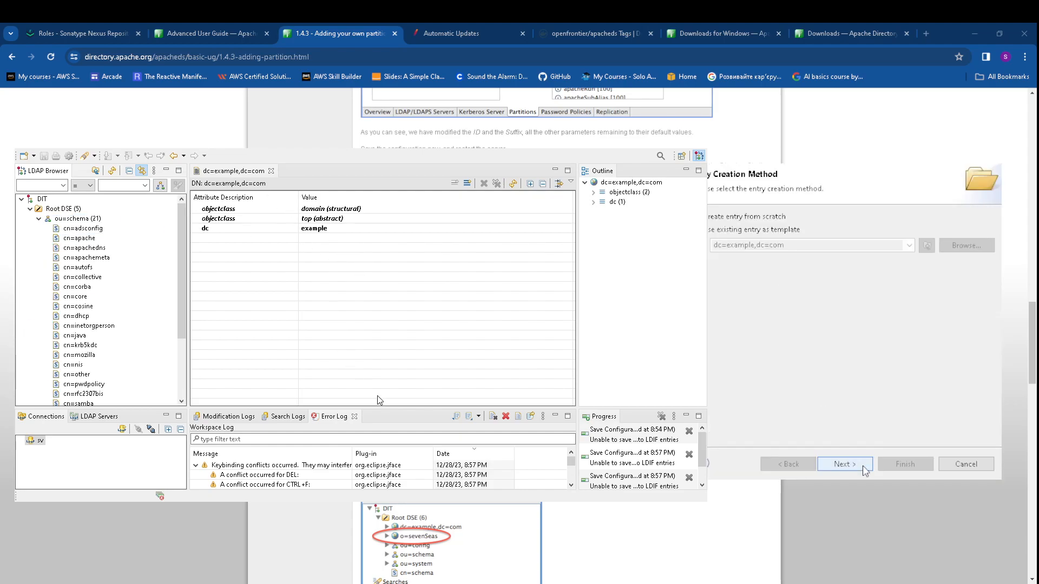
{"action": "left_click", "coordinate": [859, 466]}
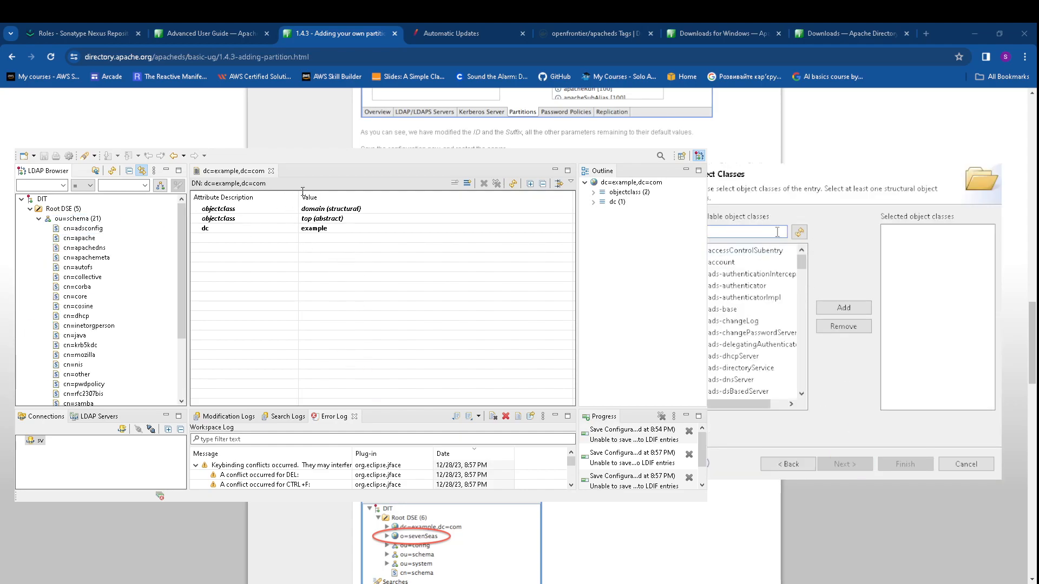
{"action": "type", "text": "org"}
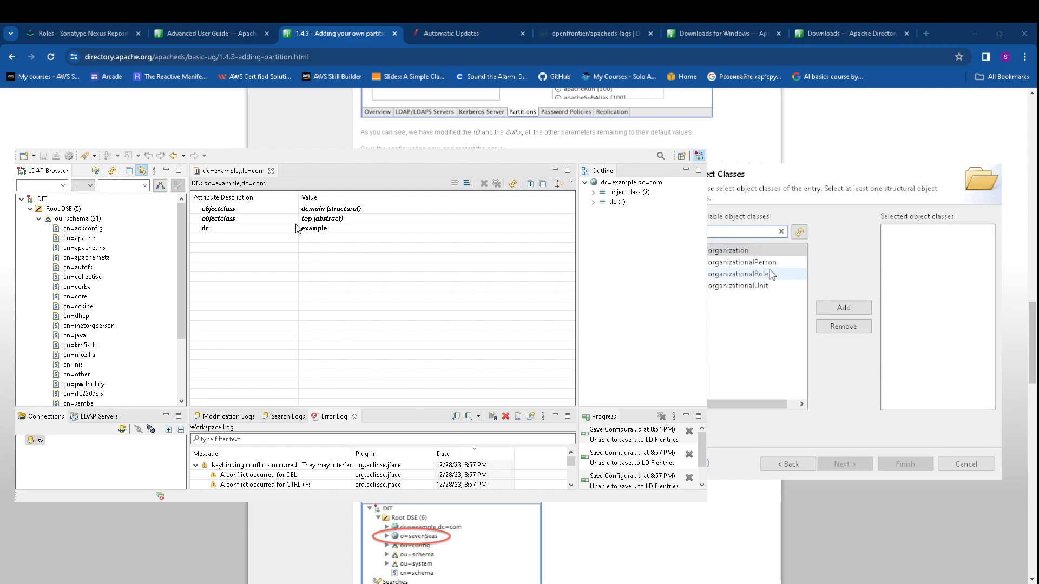
{"action": "left_click", "coordinate": [771, 286]}
{"action": "left_click", "coordinate": [844, 310]}
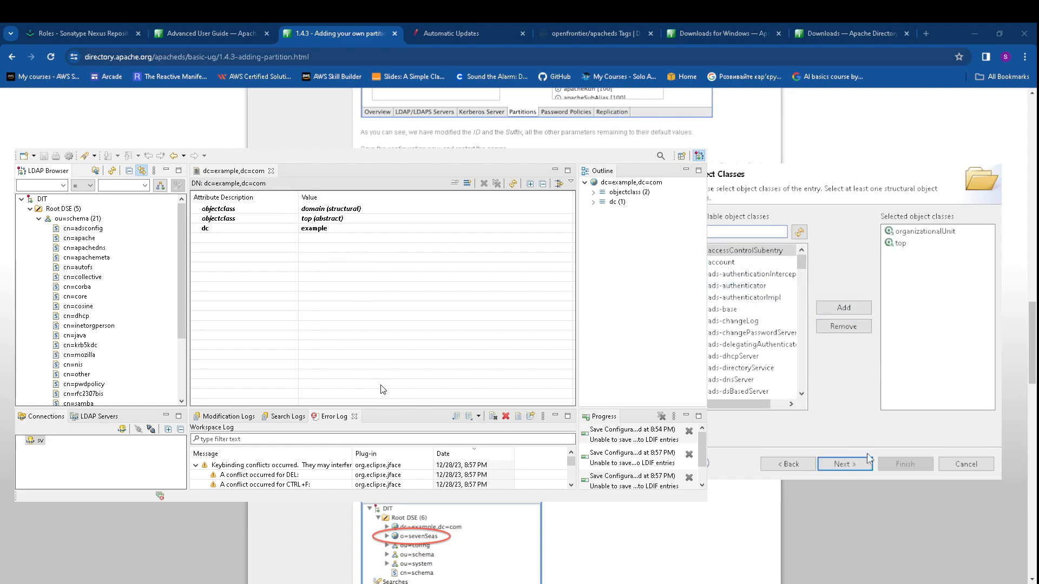
{"action": "left_click", "coordinate": [844, 464]}
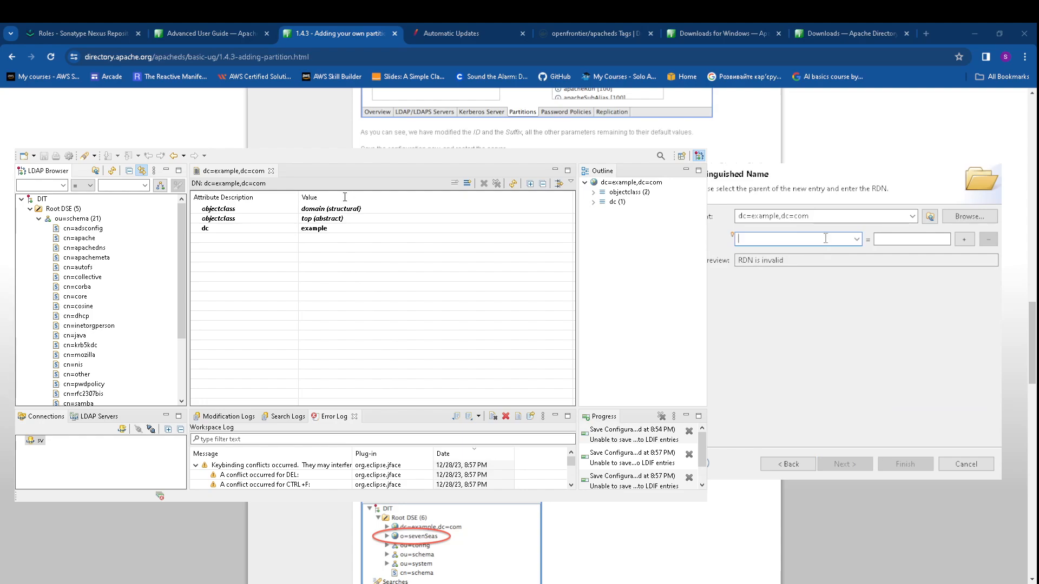
{"action": "type", "text": "ou"}
{"action": "left_click", "coordinate": [902, 239]}
{"action": "type", "text": "groups"}
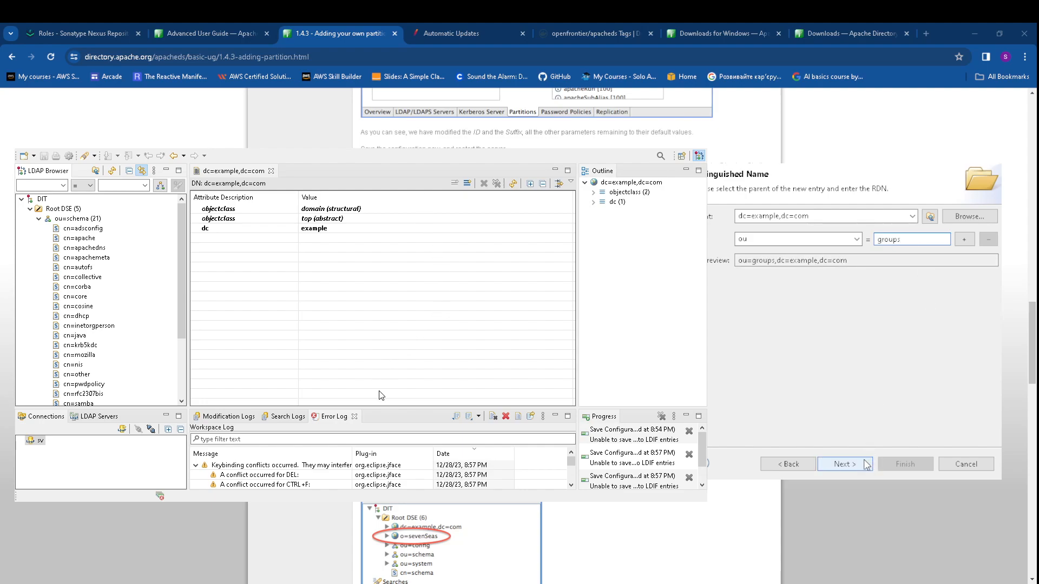
{"action": "left_click", "coordinate": [844, 464]}
{"action": "left_click", "coordinate": [891, 465]}
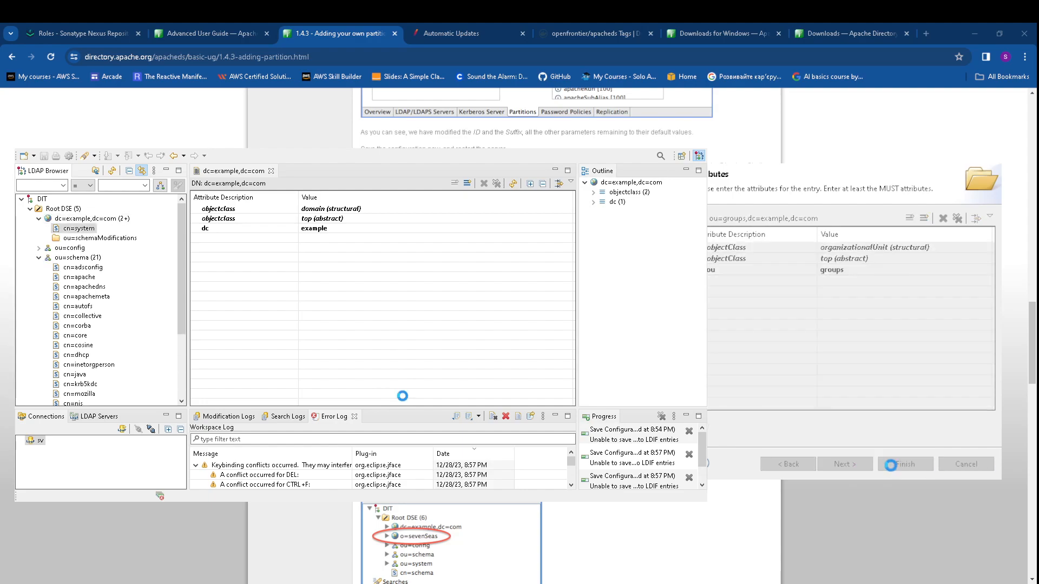
Collapse the ou=schema branch and clear the Error Log
{"action": "left_click", "coordinate": [39, 258]}
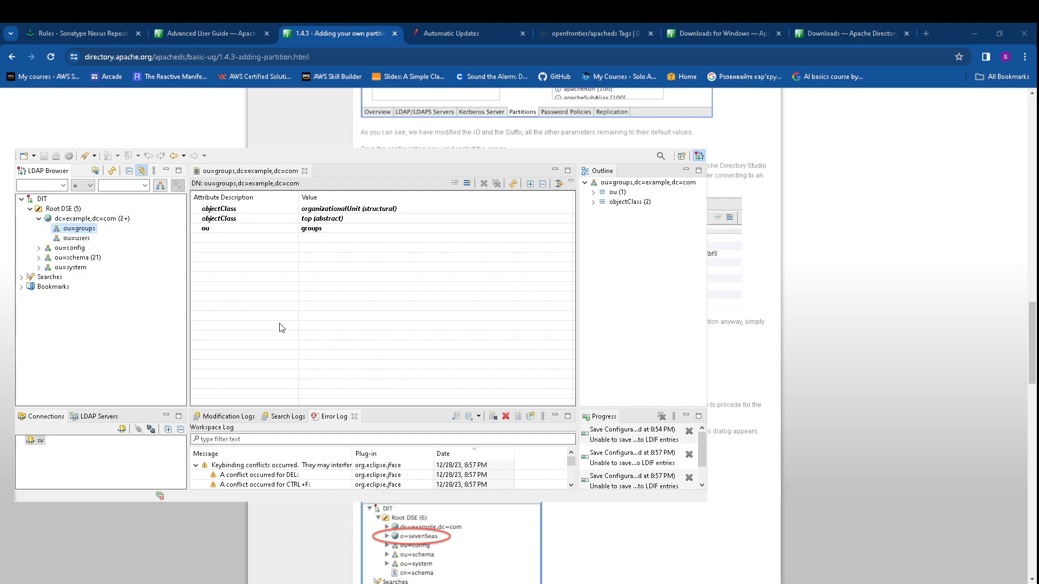
{"action": "left_click", "coordinate": [505, 416]}
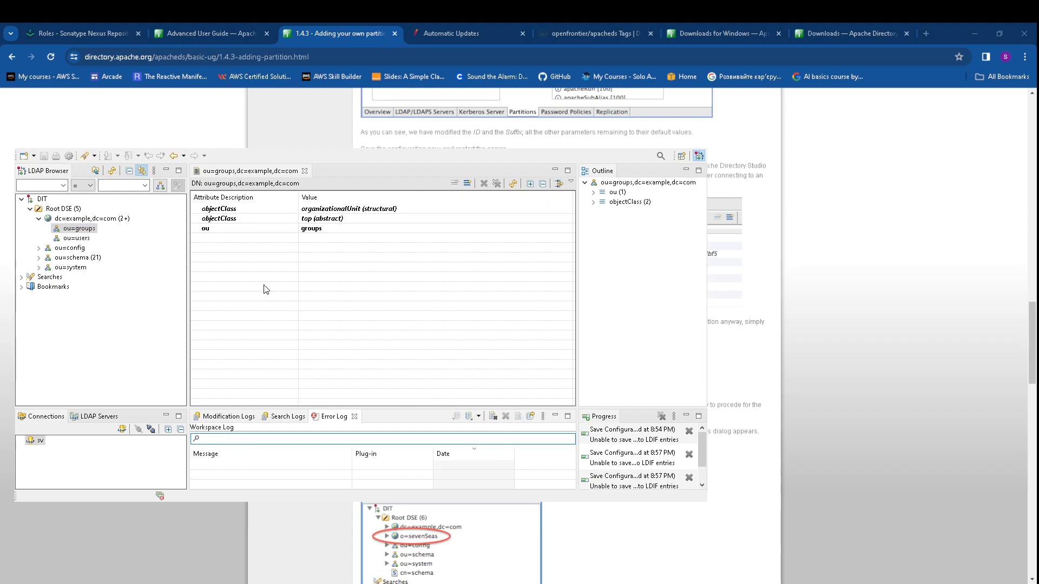
{"action": "key", "text": "alt+Tab"}
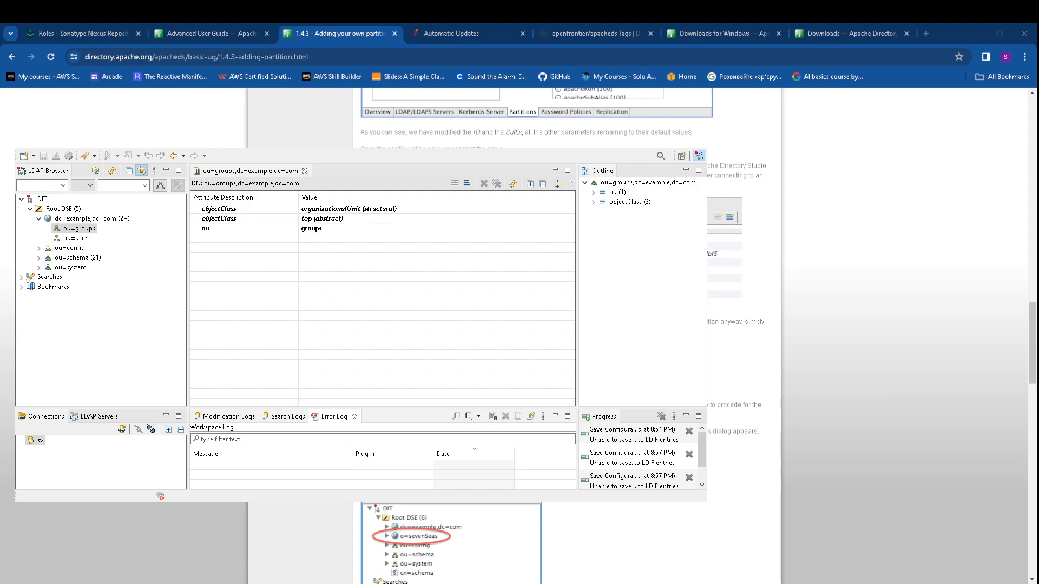
{"action": "key", "text": "alt+Tab"}
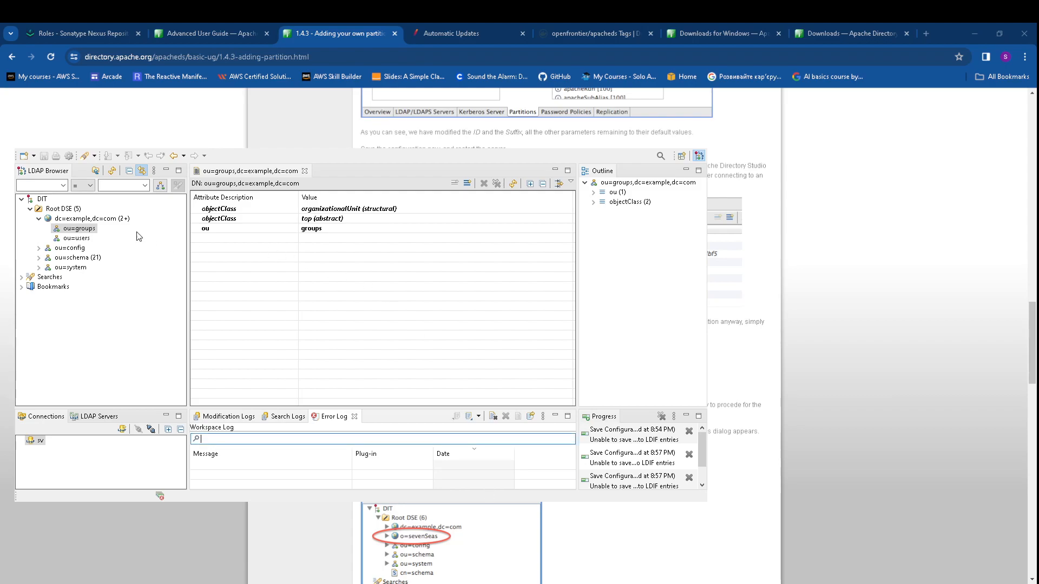
Begin a new inetOrgPerson entry under ou=users with RDN dn=John Wick
{"action": "left_click", "coordinate": [62, 240]}
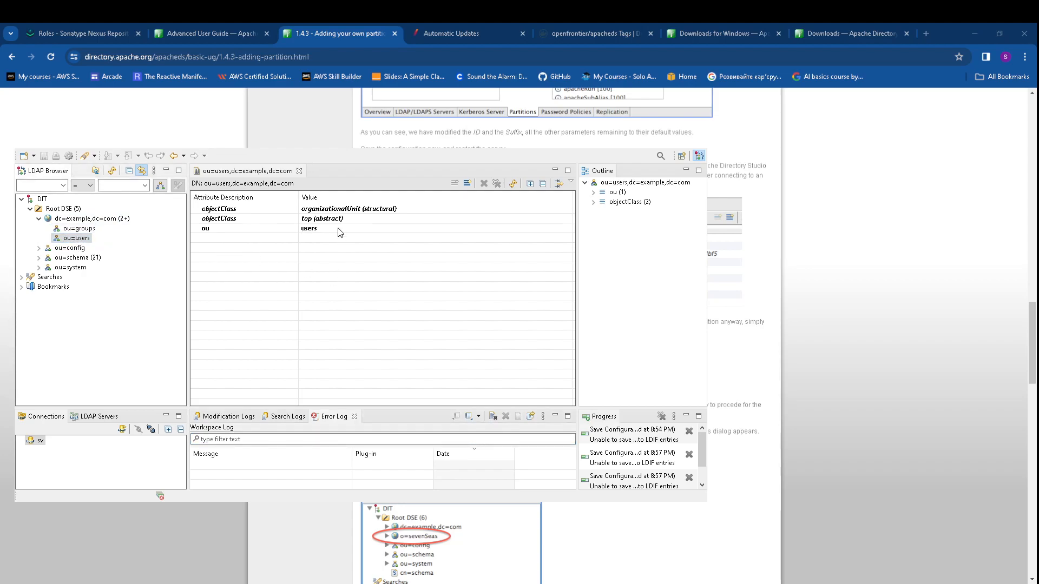
{"action": "left_click", "coordinate": [845, 464]}
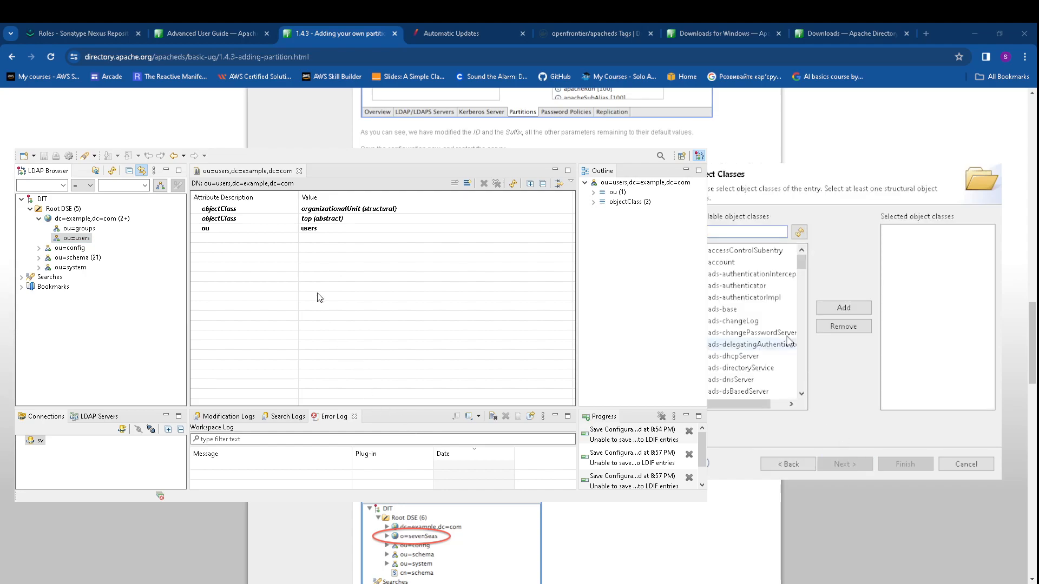
{"action": "type", "text": "inet"}
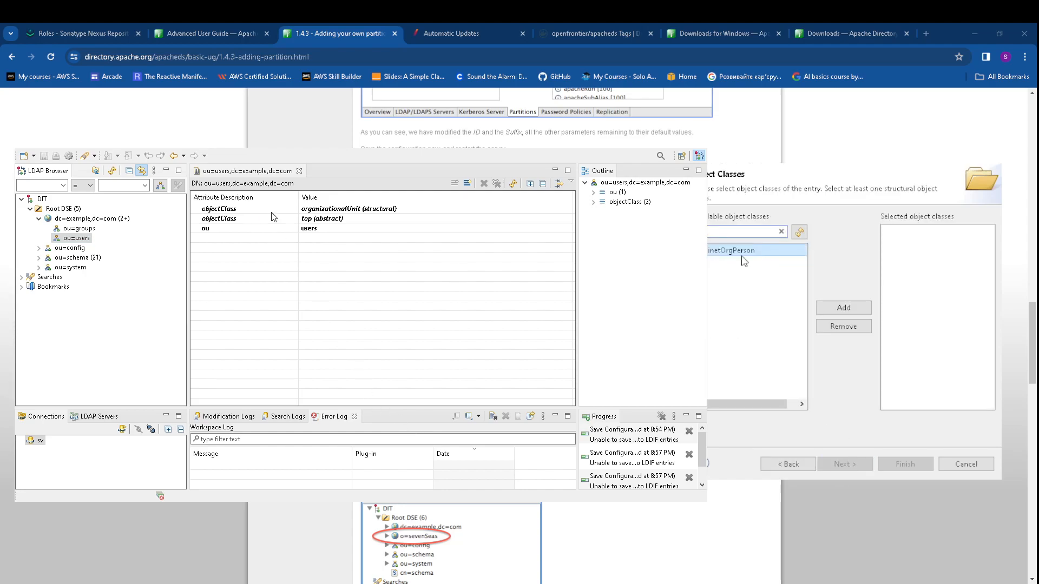
{"action": "double_click", "coordinate": [744, 250]}
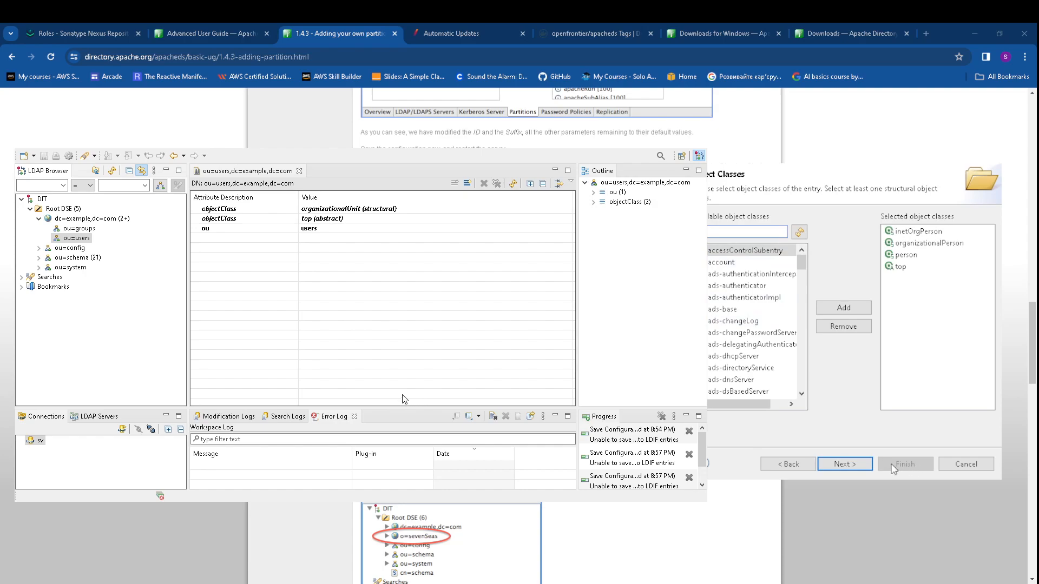
{"action": "left_click", "coordinate": [858, 465]}
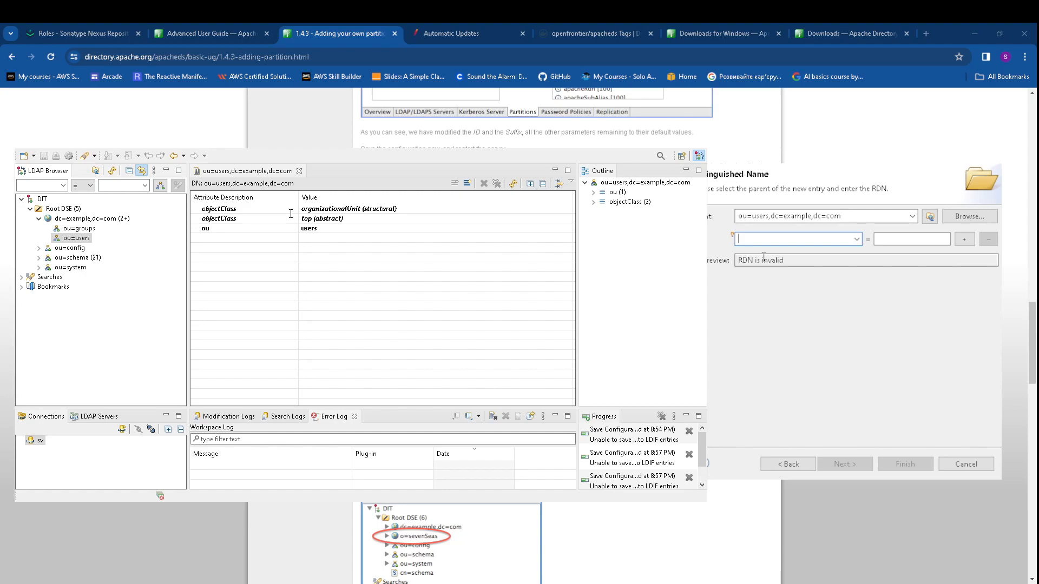
{"action": "type", "text": "dn"}
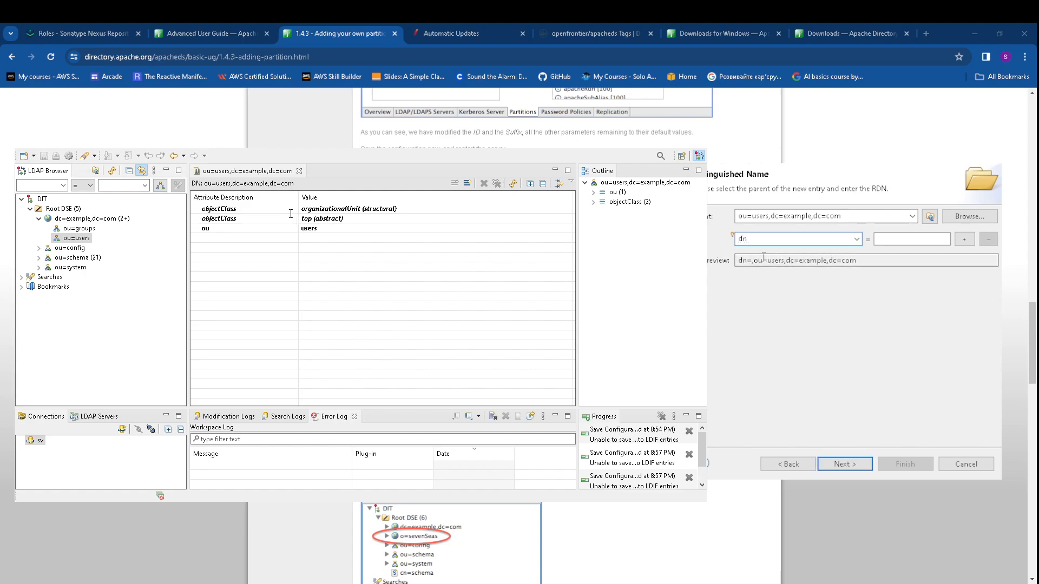
{"action": "left_click", "coordinate": [880, 241]}
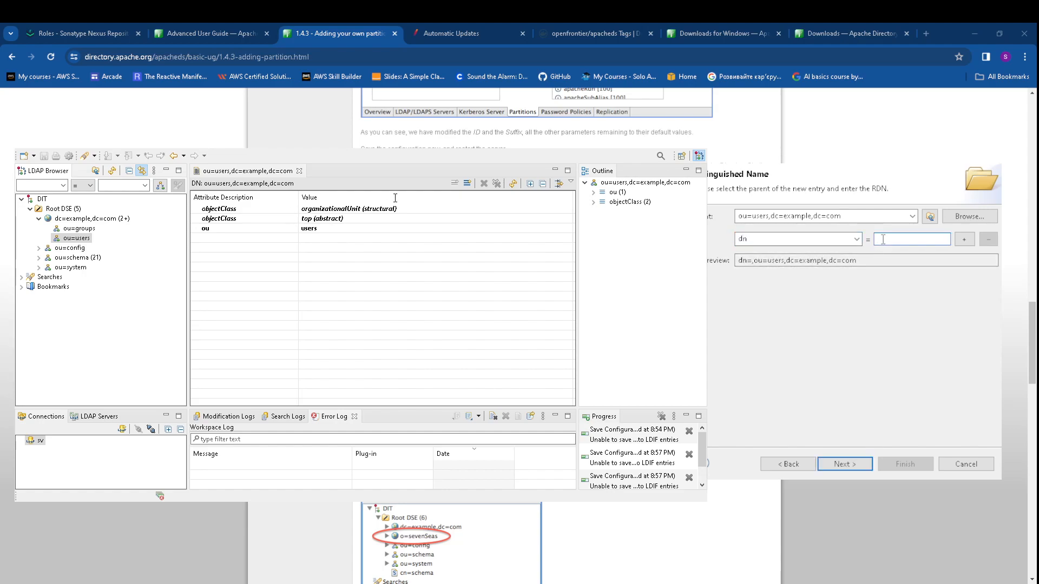
{"action": "type", "text": "Jo"}
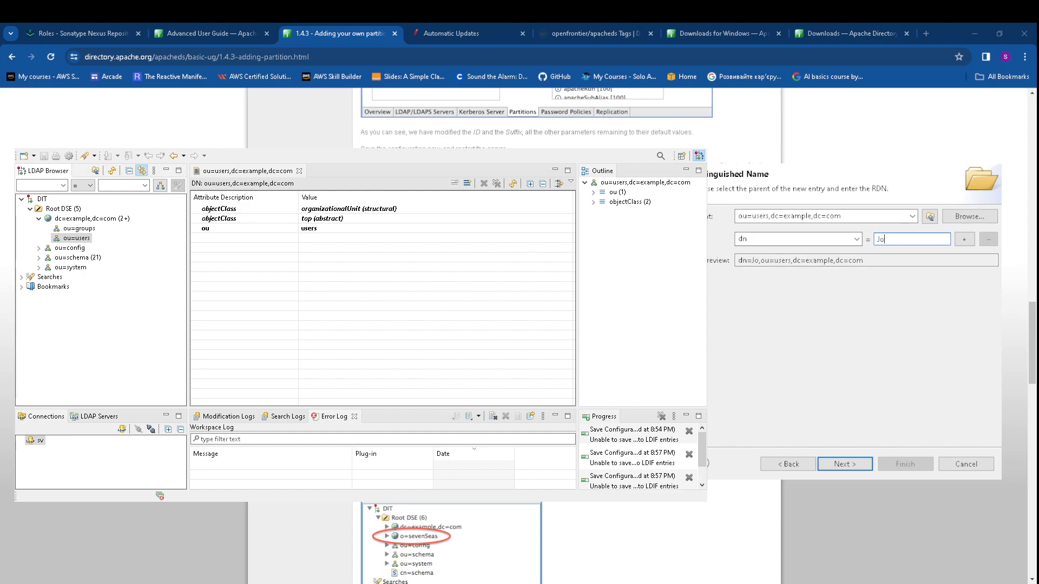
{"action": "type", "text": "hn W"}
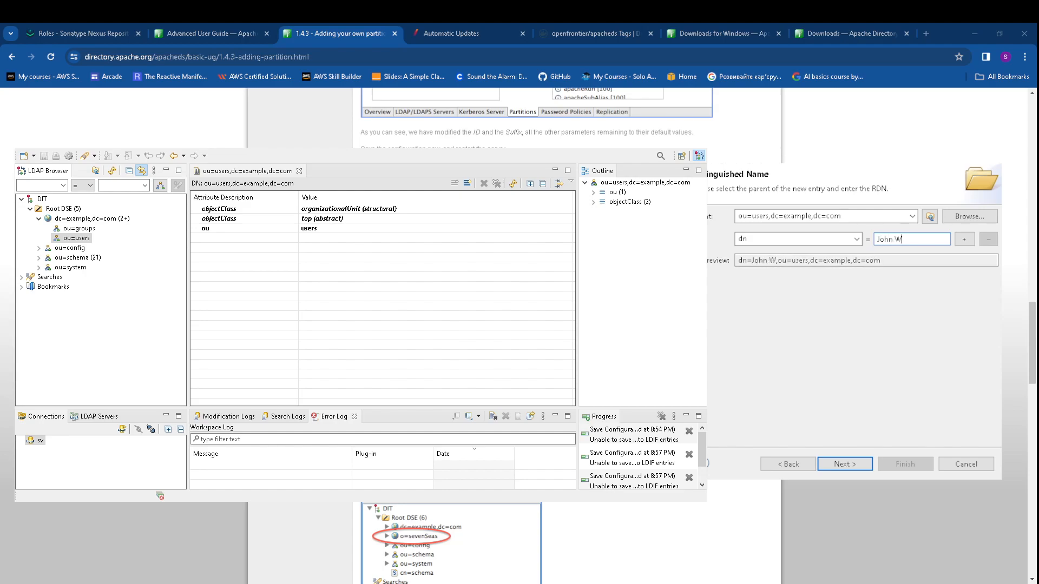
{"action": "type", "text": "ick"}
Enter the surname Wick and select the still-empty cn attribute
{"action": "left_click", "coordinate": [853, 466]}
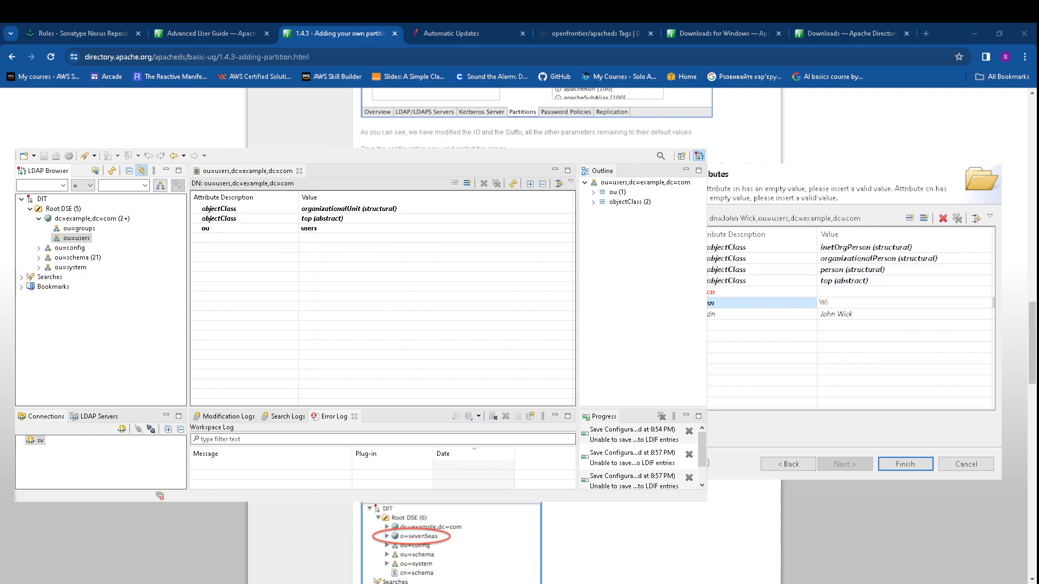
{"action": "type", "text": "k"}
{"action": "key", "text": "Return"}
{"action": "left_click", "coordinate": [826, 292]}
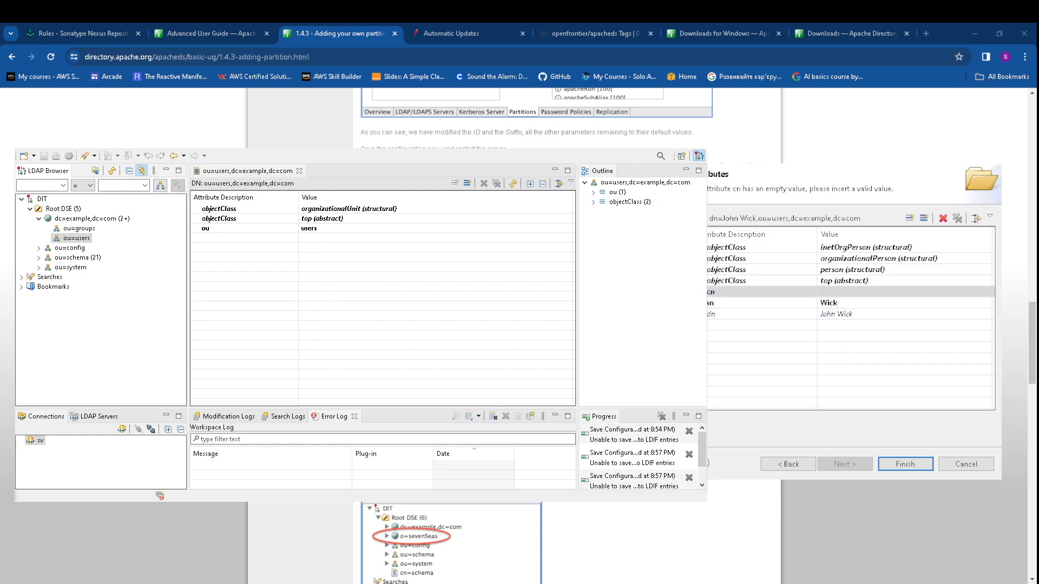
{"action": "left_click", "coordinate": [507, 210]}
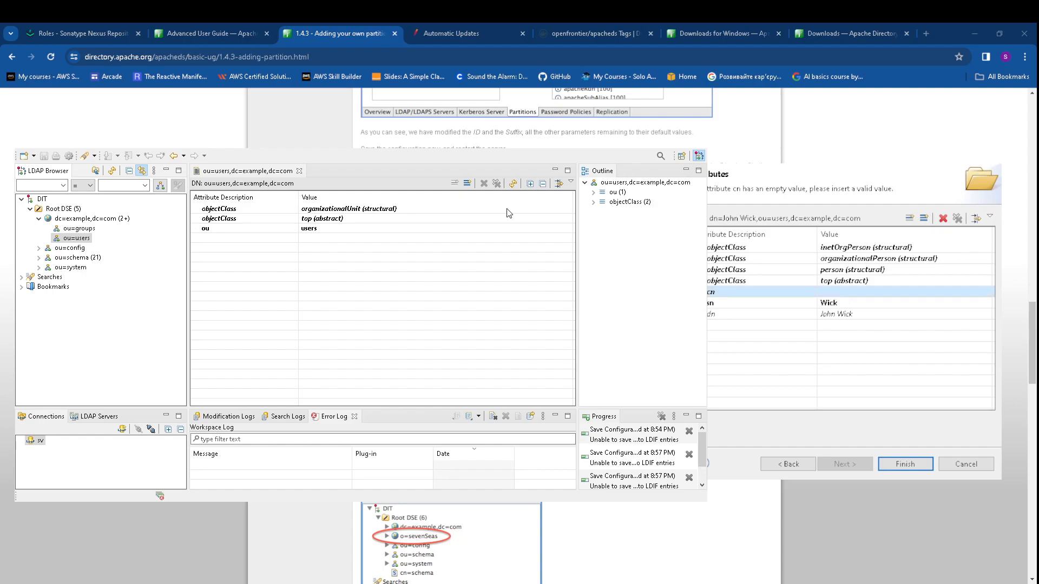
Go back and change the RDN attribute from dn to cn, making it cn=John Wick
{"action": "left_click", "coordinate": [789, 464]}
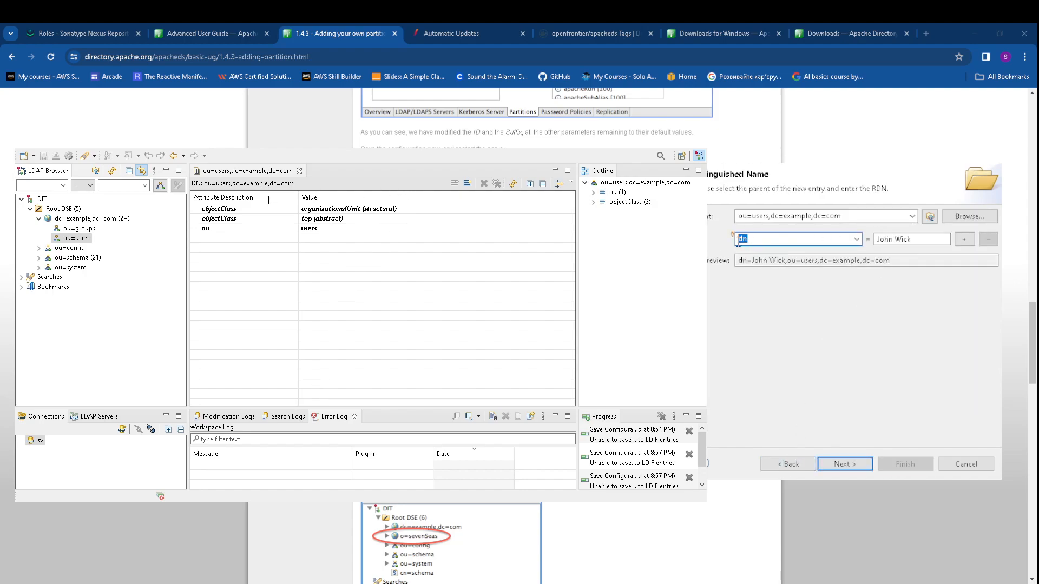
{"action": "type", "text": "cn"}
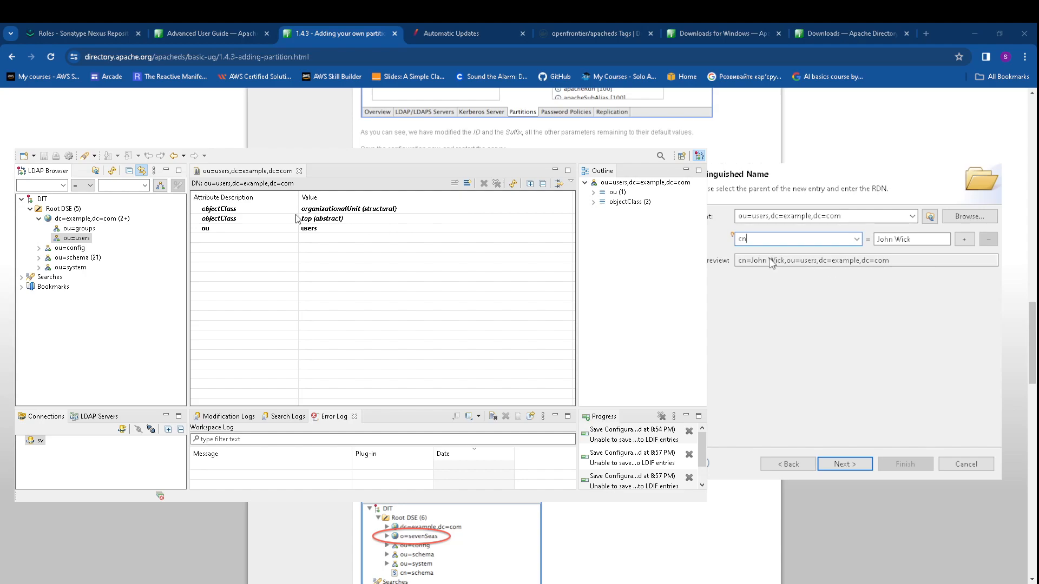
{"action": "left_click", "coordinate": [852, 465]}
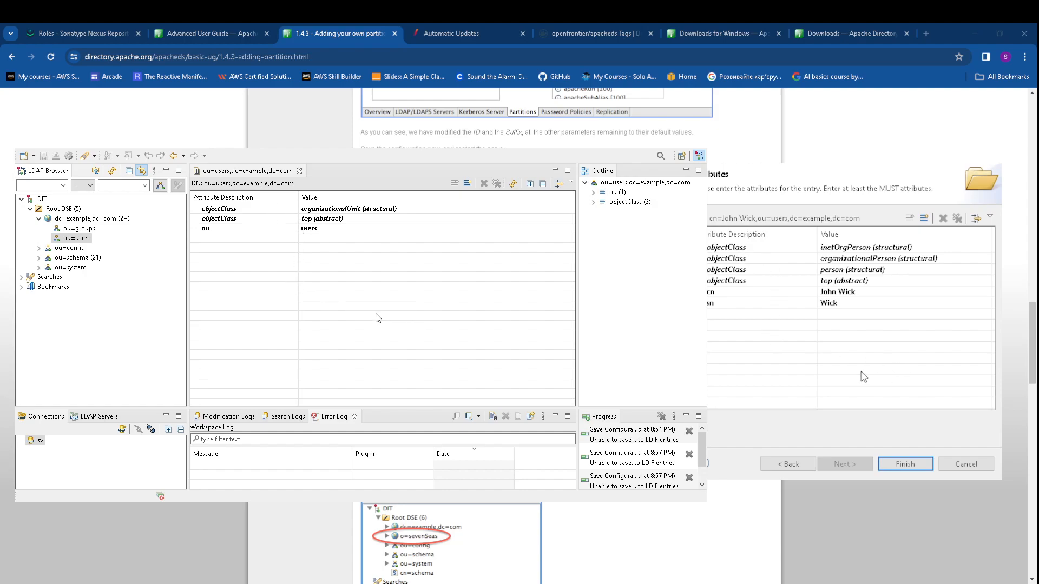
Add uid jwick and a plain-text userPassword to John Wick's entry
{"action": "left_click", "coordinate": [906, 374]}
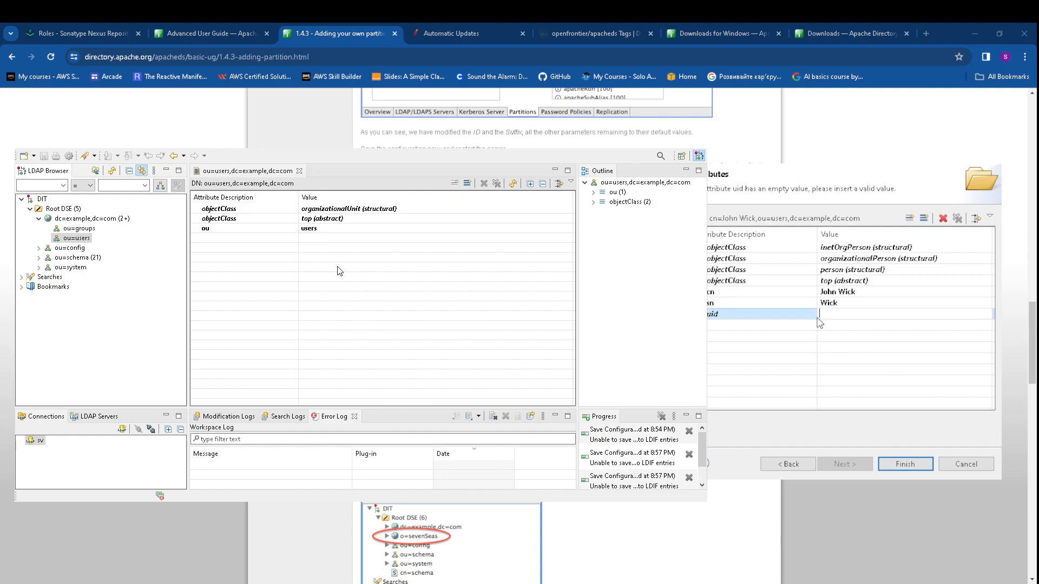
{"action": "type", "text": "jwick"}
{"action": "left_click", "coordinate": [923, 219]}
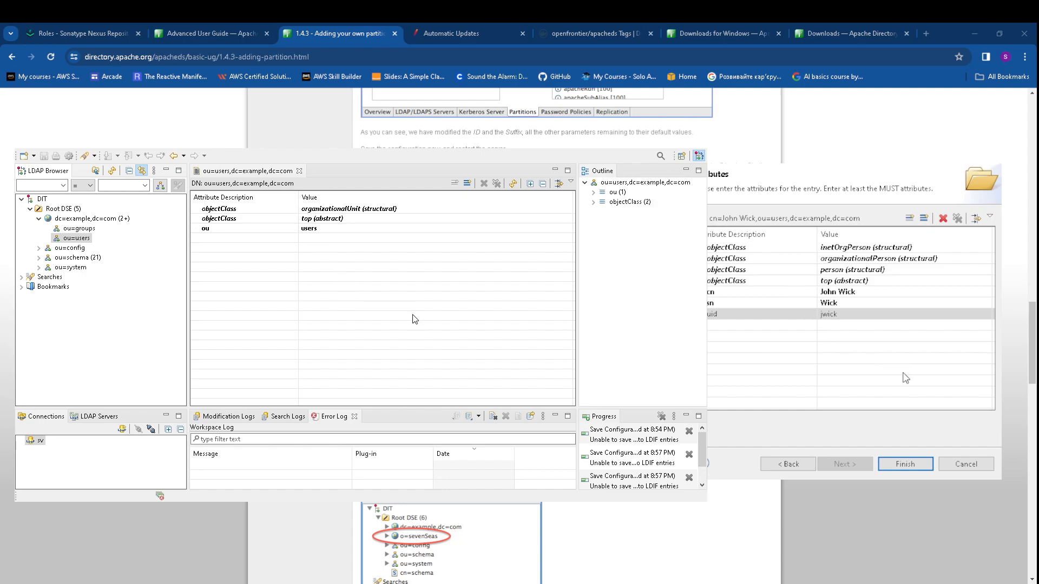
{"action": "left_click", "coordinate": [899, 371]}
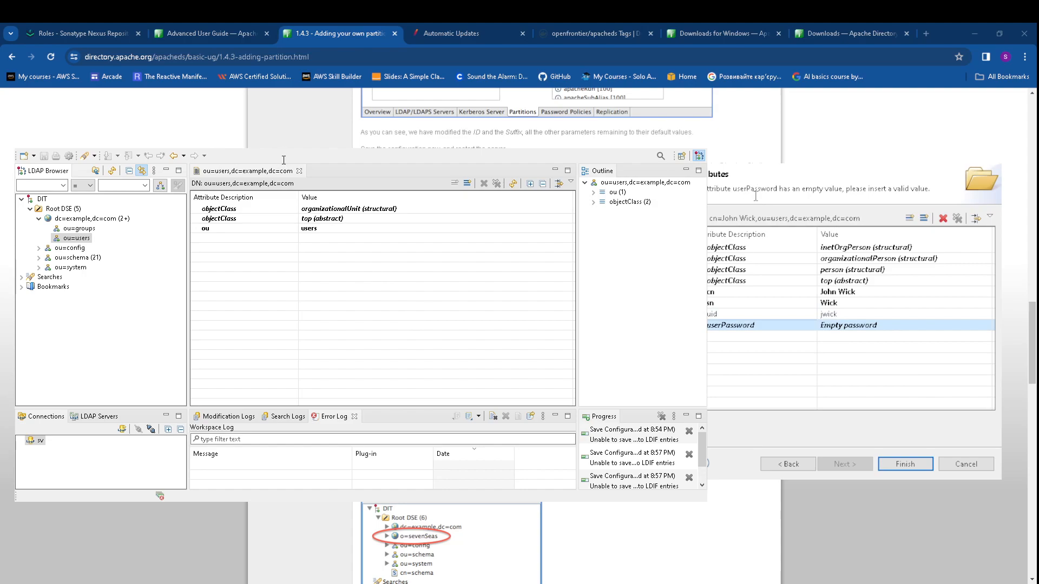
{"action": "left_click", "coordinate": [960, 388]}
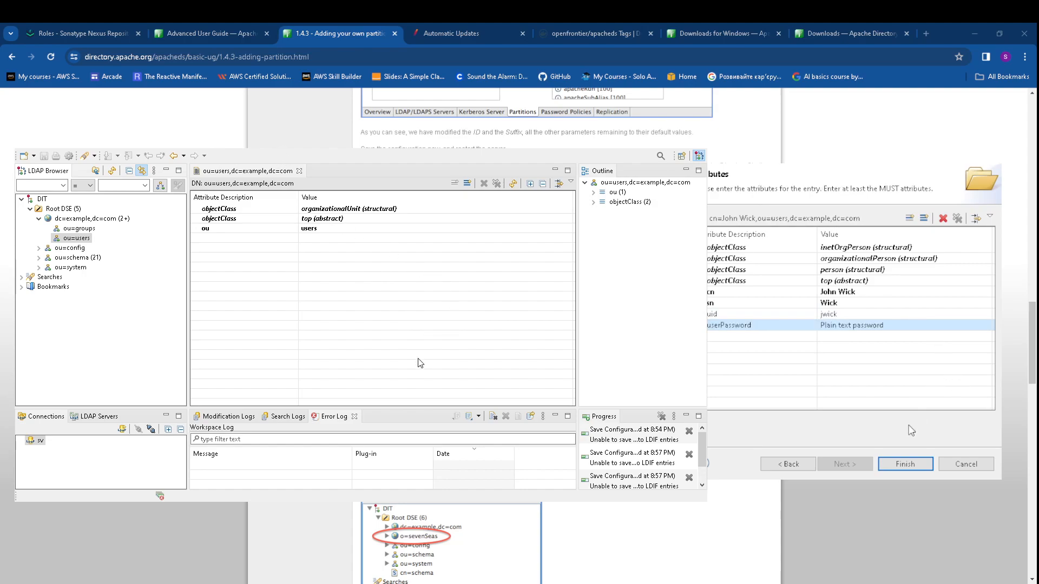
Finish the wizard to create cn=John Wick under ou=users
{"action": "left_click", "coordinate": [891, 466]}
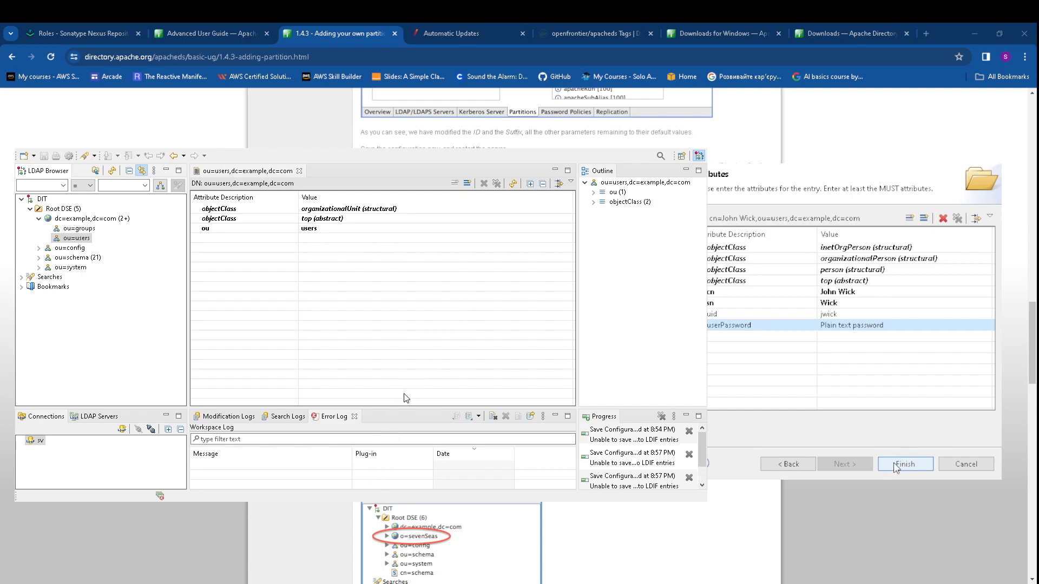
{"action": "left_click", "coordinate": [911, 463]}
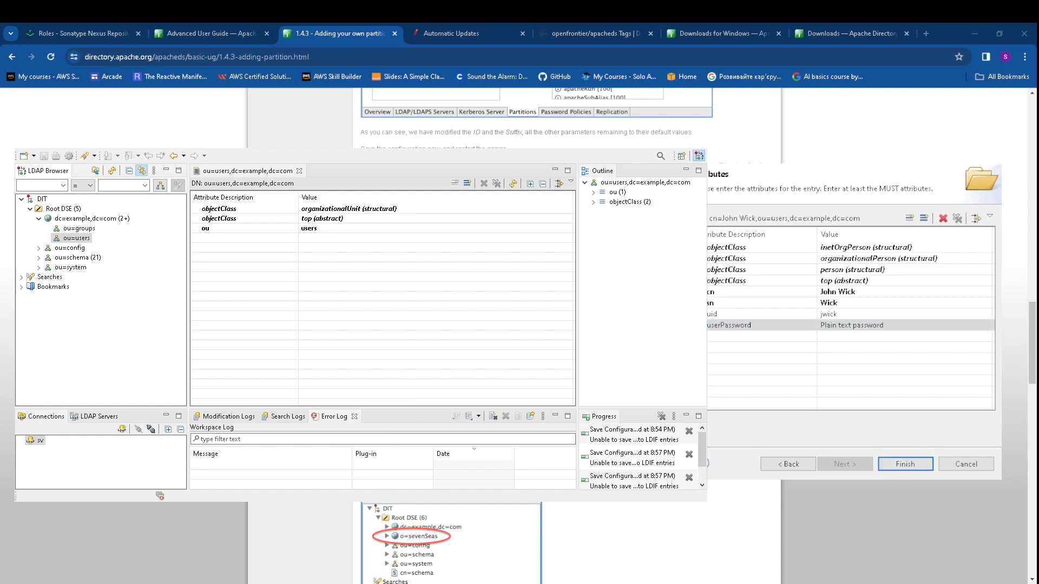
{"action": "left_click", "coordinate": [654, 313]}
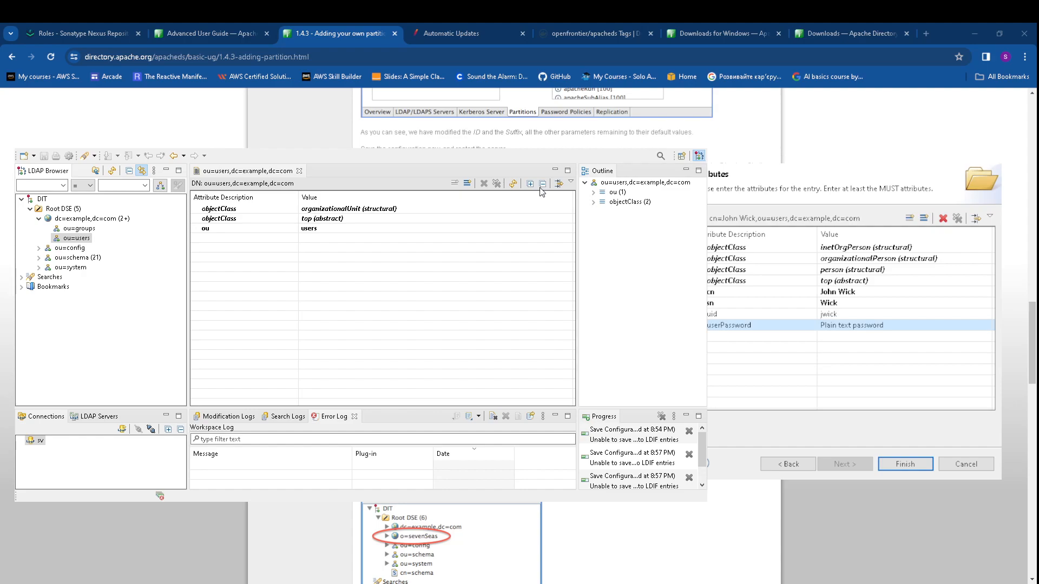
{"action": "left_click", "coordinate": [915, 465]}
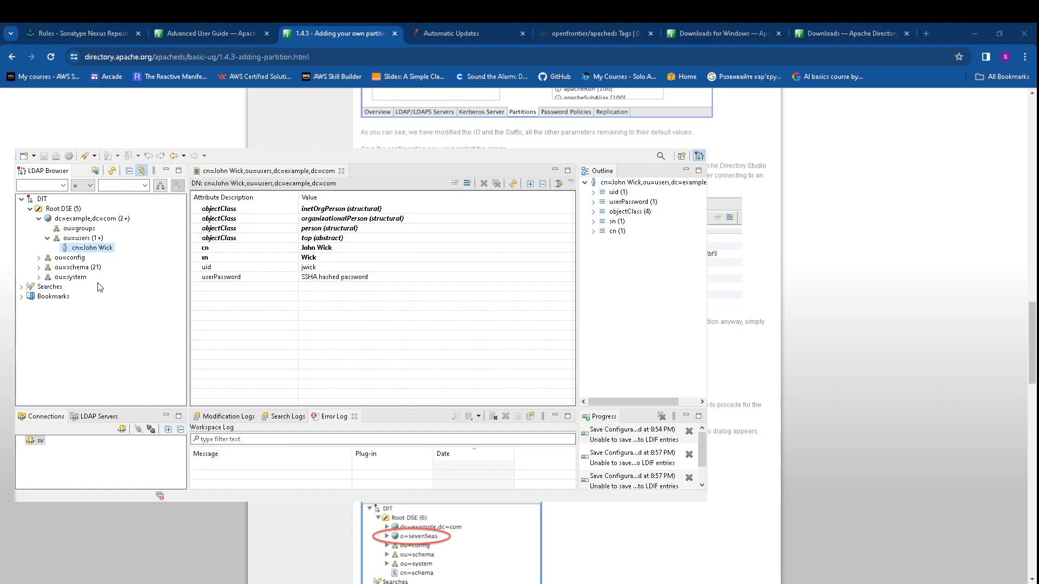
{"action": "left_click", "coordinate": [72, 239]}
{"action": "right_click", "coordinate": [71, 239]}
{"action": "left_click", "coordinate": [237, 243]}
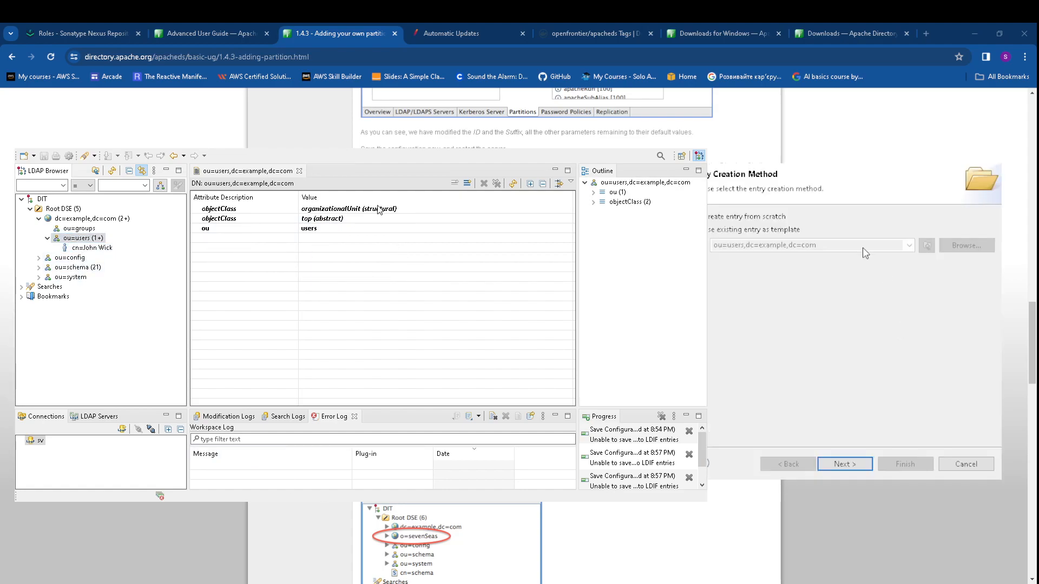
{"action": "left_click", "coordinate": [847, 464]}
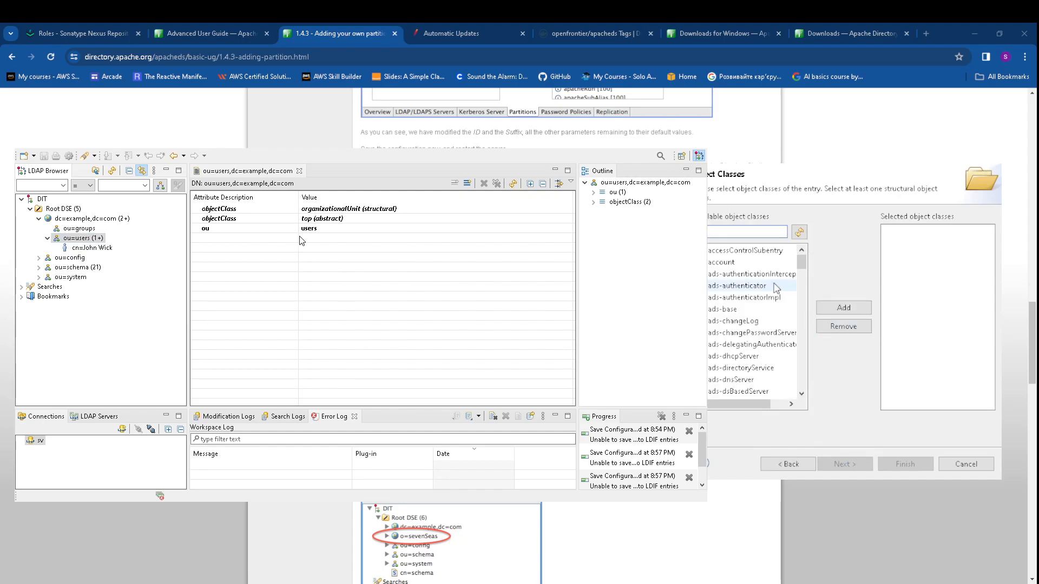
{"action": "left_click", "coordinate": [726, 234]}
{"action": "type", "text": "inet"}
{"action": "double_click", "coordinate": [749, 252]}
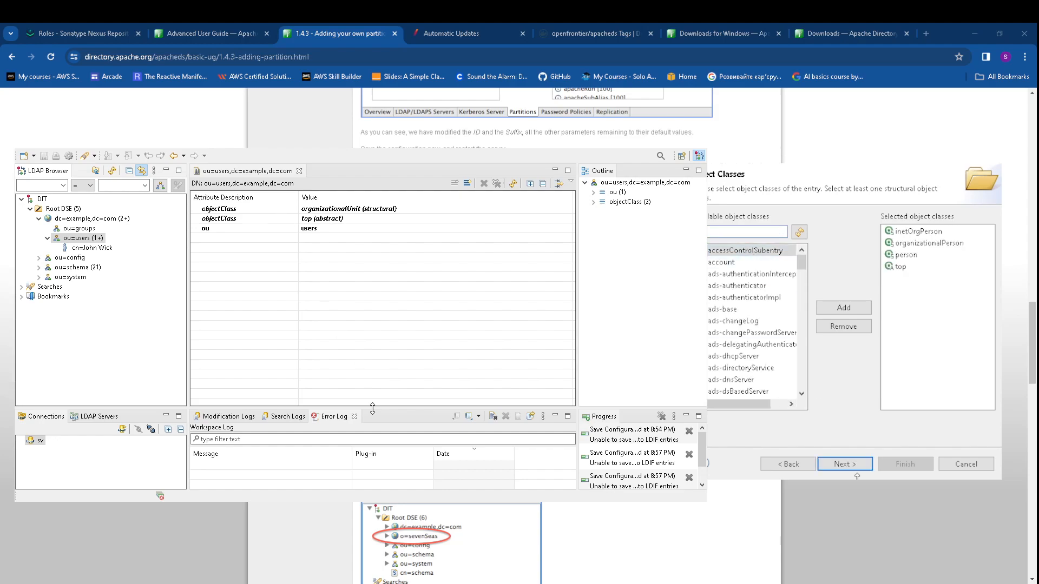
{"action": "left_click", "coordinate": [847, 464]}
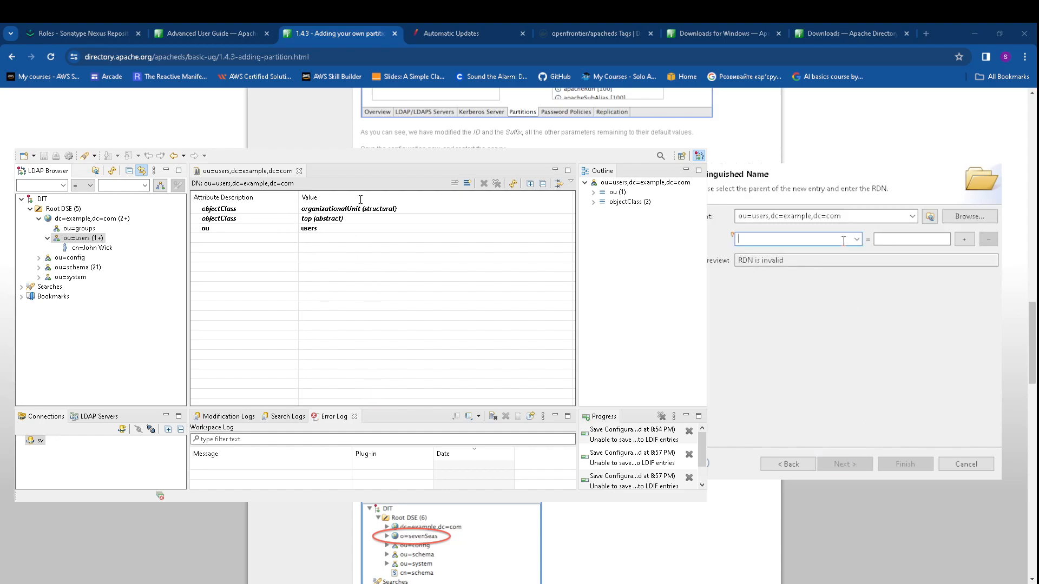
{"action": "type", "text": "cn"}
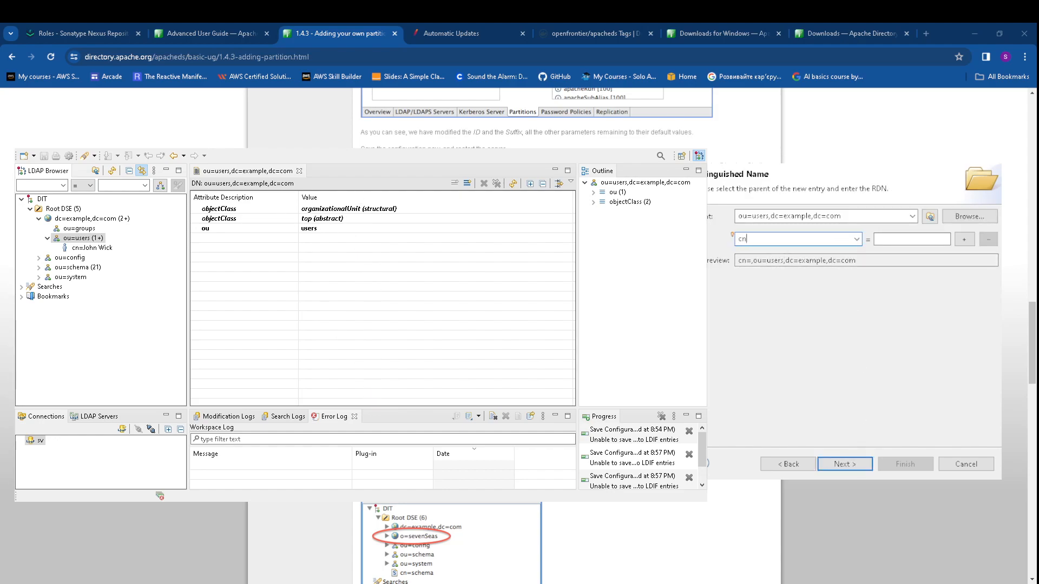
{"action": "left_click", "coordinate": [887, 239]}
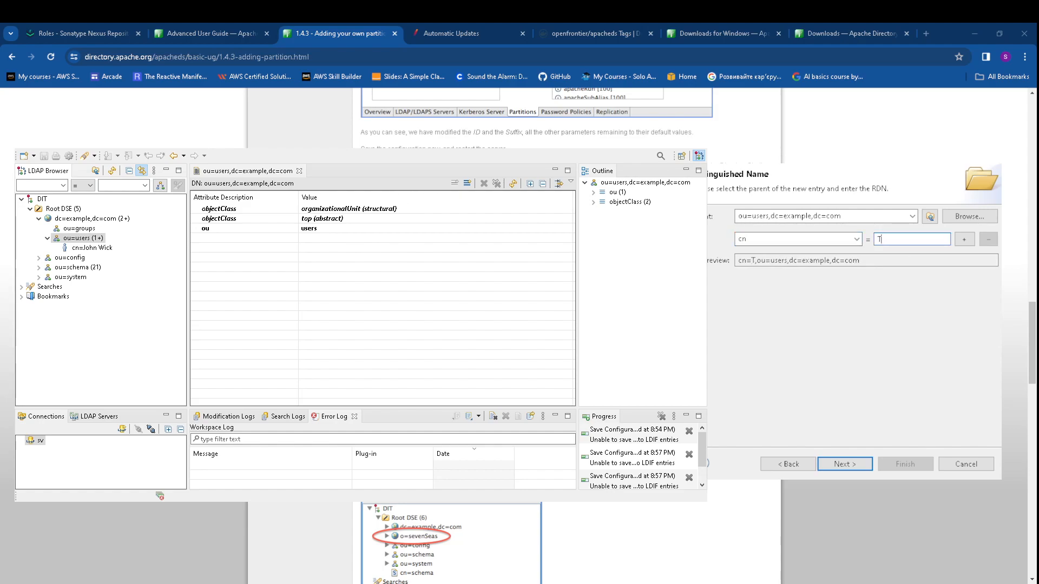
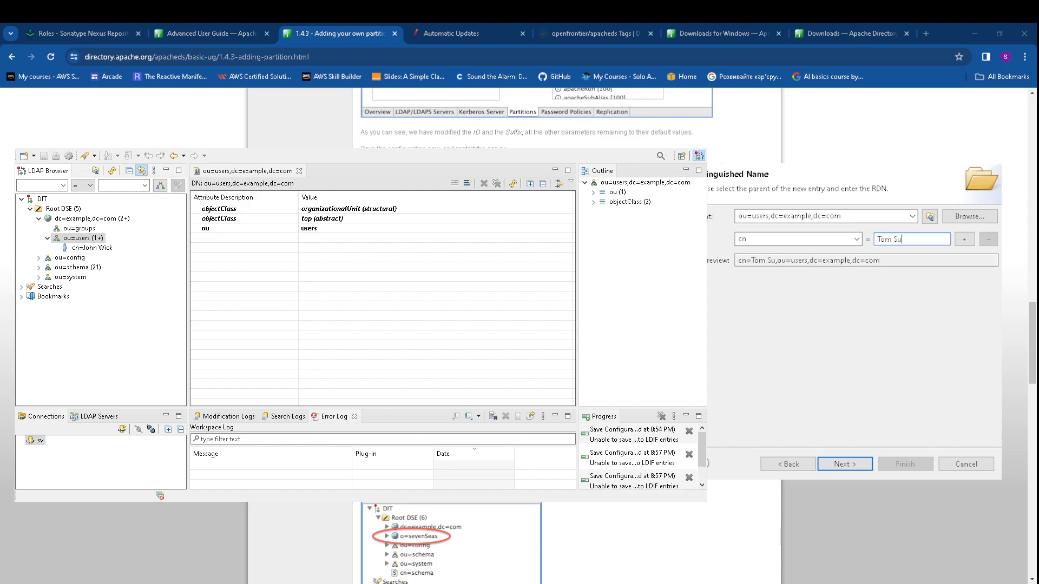
{"action": "left_click", "coordinate": [845, 464]}
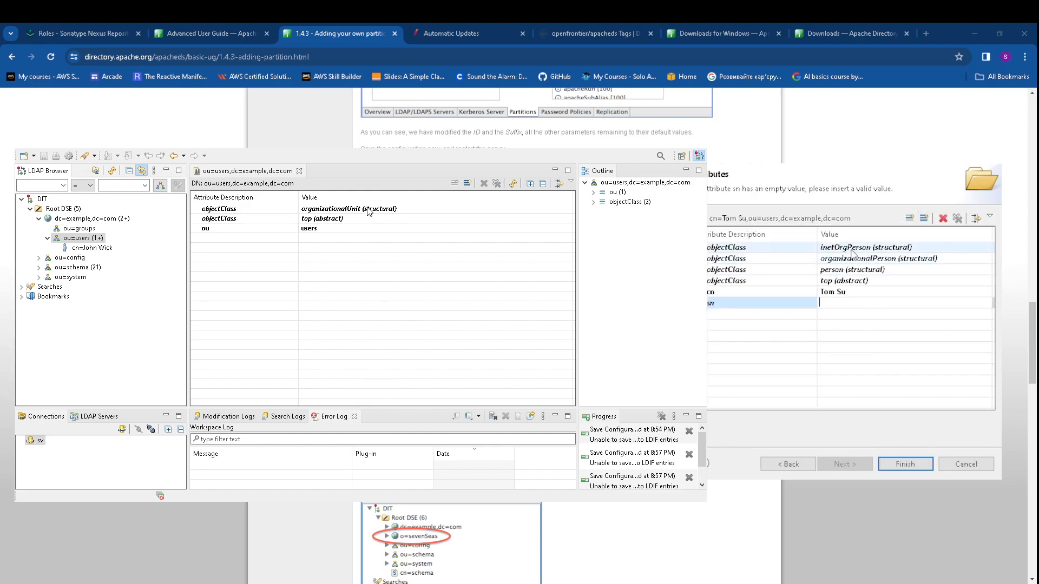
{"action": "type", "text": "Su"}
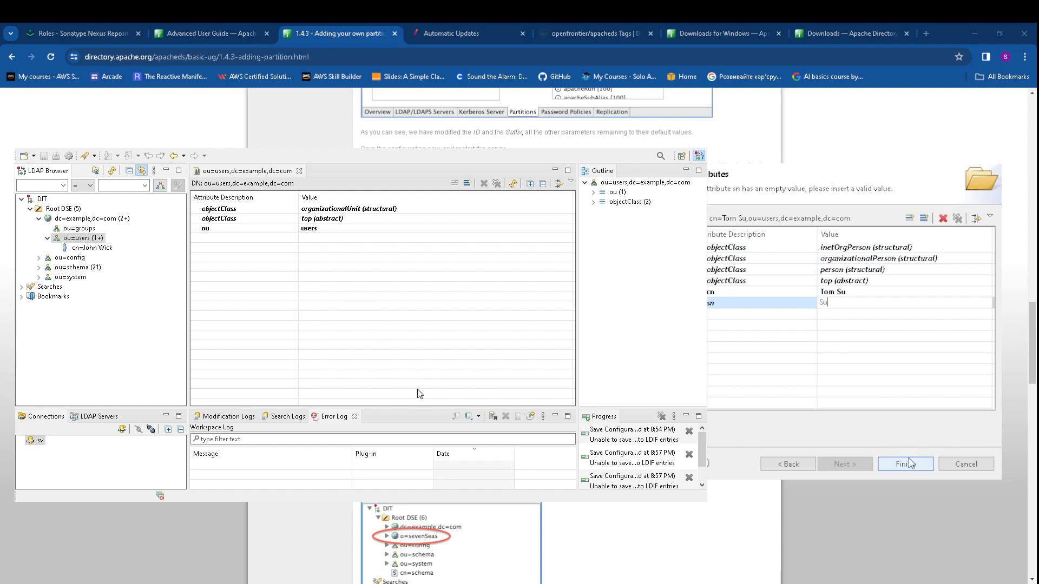
{"action": "key", "text": "Return"}
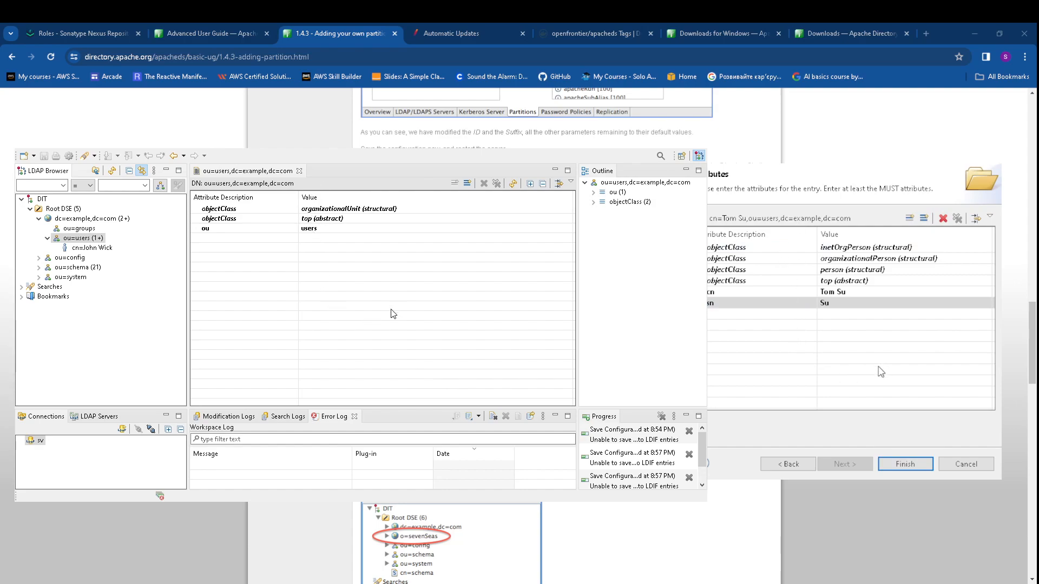
{"action": "left_click", "coordinate": [903, 378]}
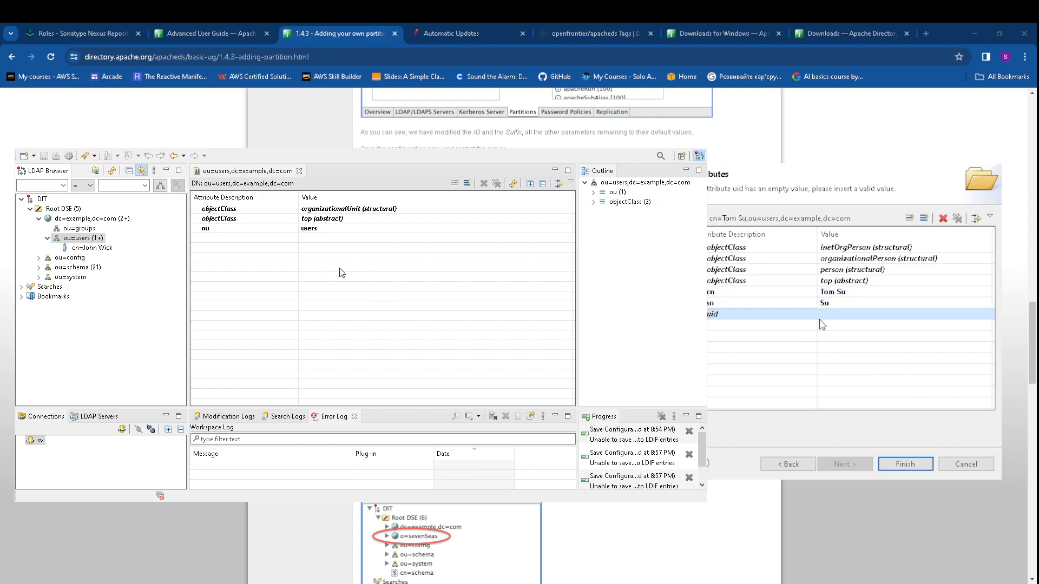
{"action": "left_click", "coordinate": [843, 313]}
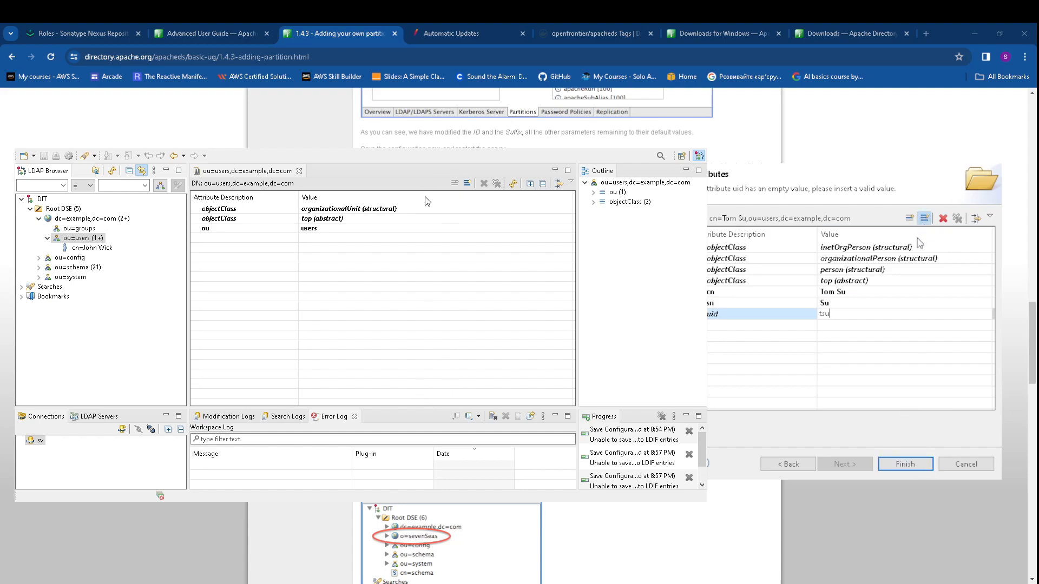
{"action": "left_click", "coordinate": [919, 231]}
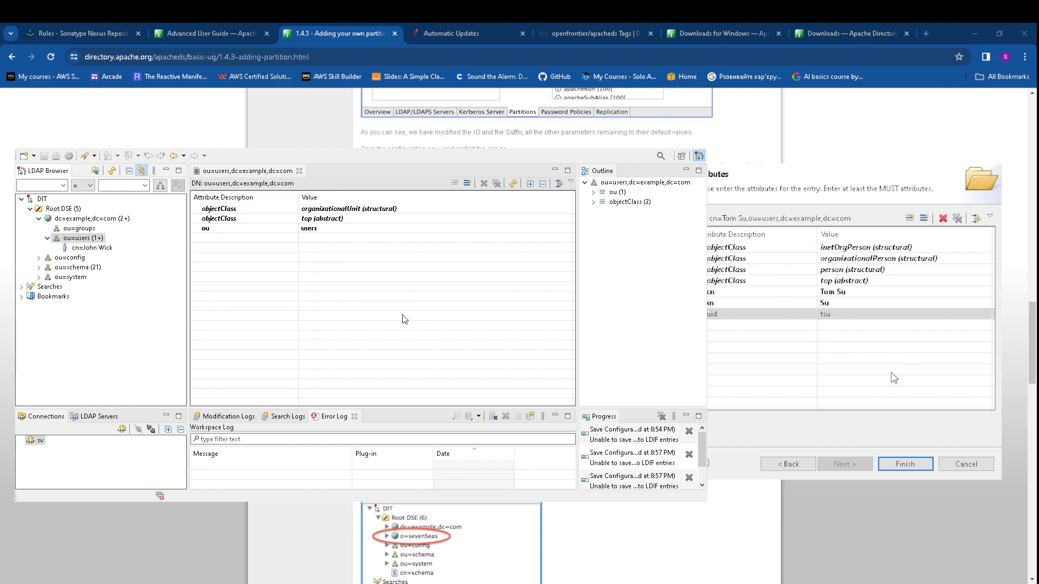
{"action": "left_click", "coordinate": [908, 371]}
{"action": "left_click", "coordinate": [849, 325]}
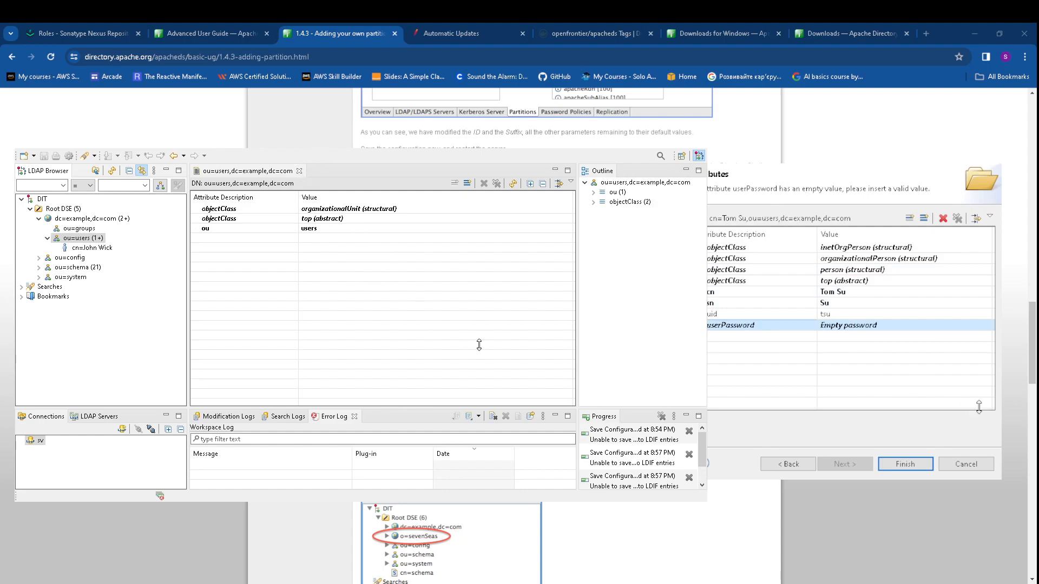
{"action": "left_click", "coordinate": [918, 459]}
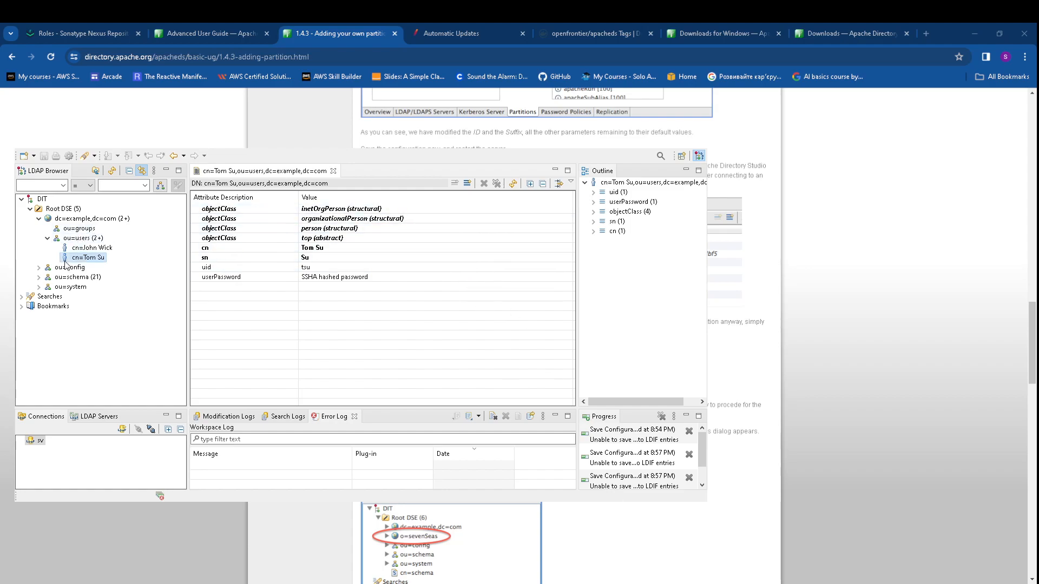
Start a new entry under ou=groups with object class groupOfUniqueNames
{"action": "left_click", "coordinate": [79, 229]}
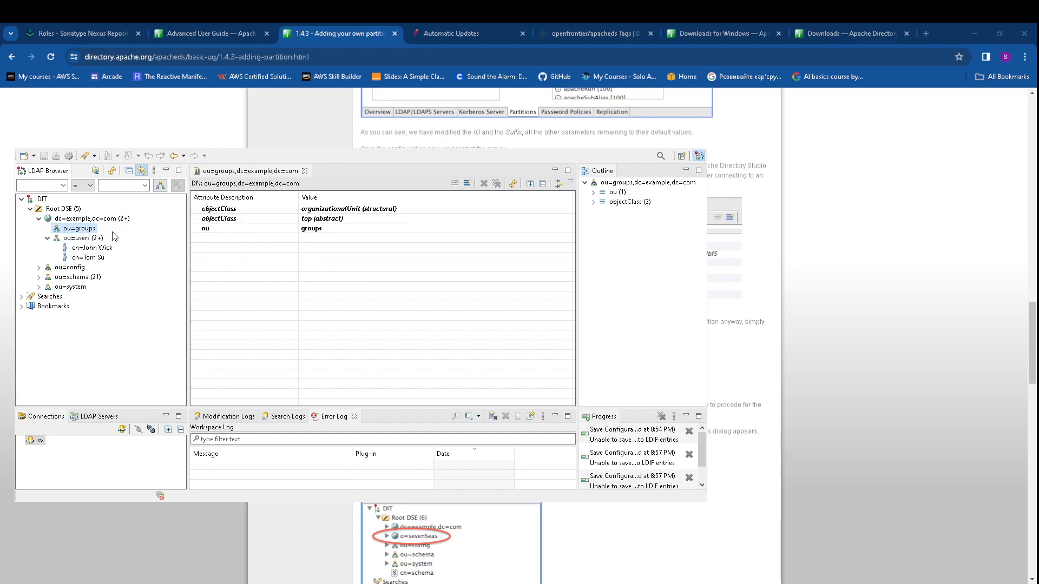
{"action": "left_click", "coordinate": [262, 239]}
{"action": "left_click", "coordinate": [266, 215]}
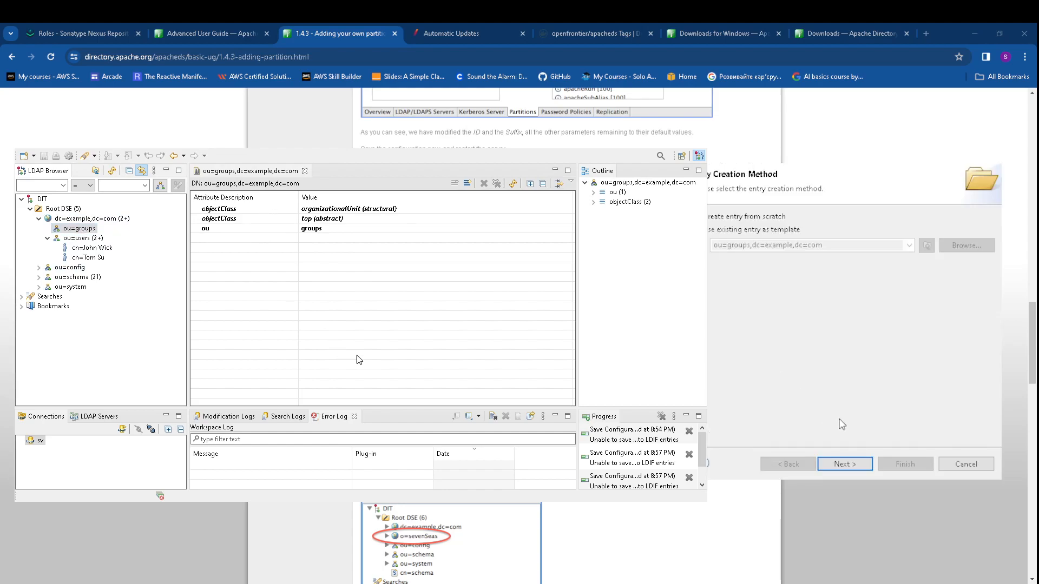
{"action": "left_click", "coordinate": [849, 463]}
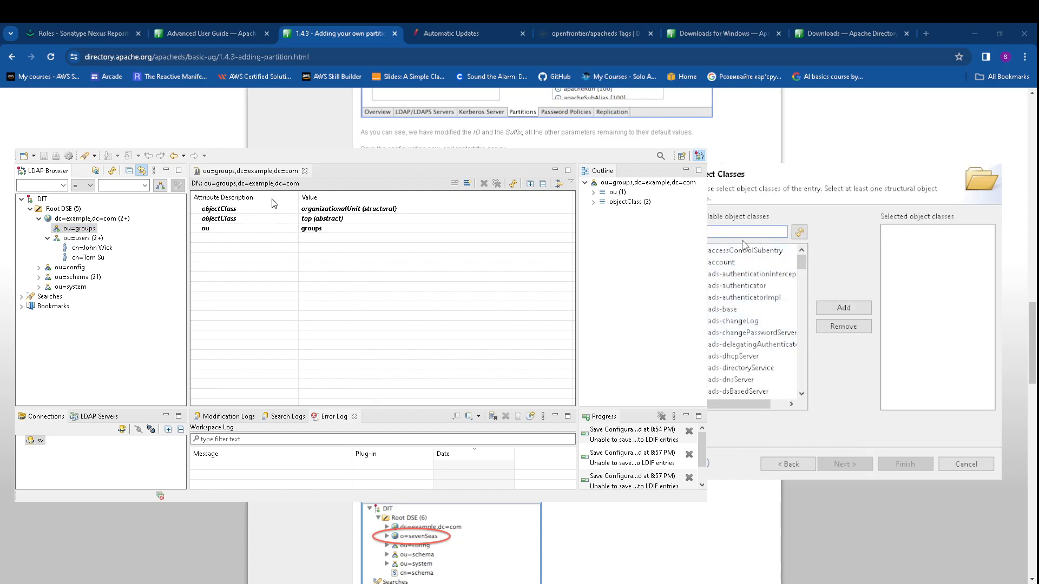
{"action": "type", "text": "u"}
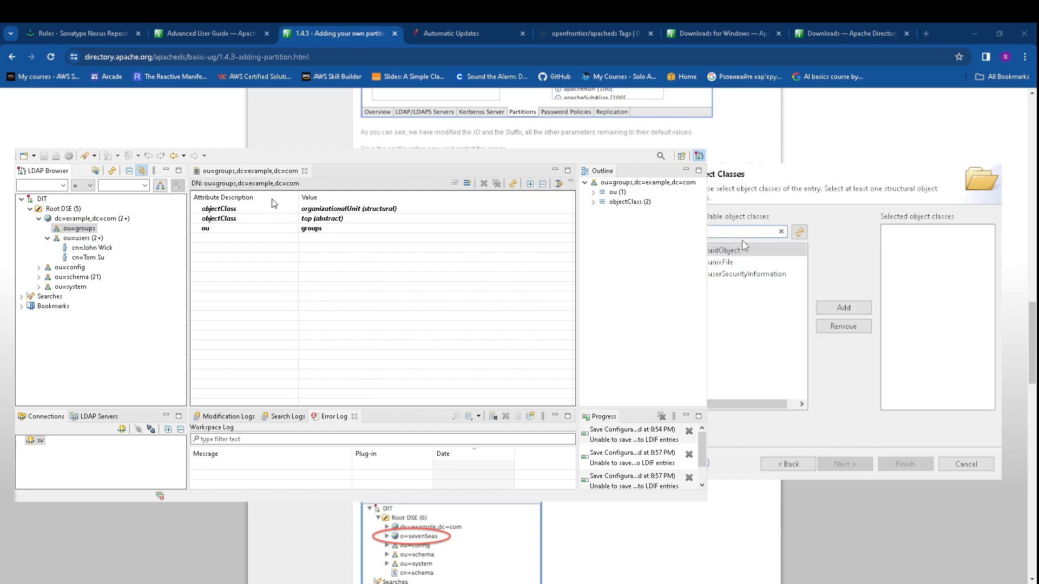
{"action": "key", "text": "BackSpace"}
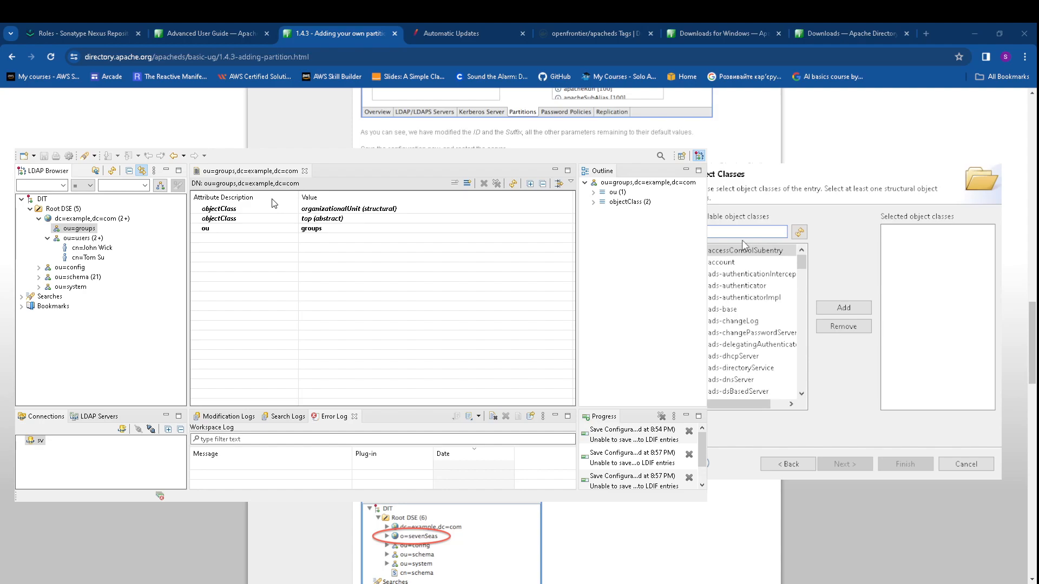
{"action": "type", "text": "g"}
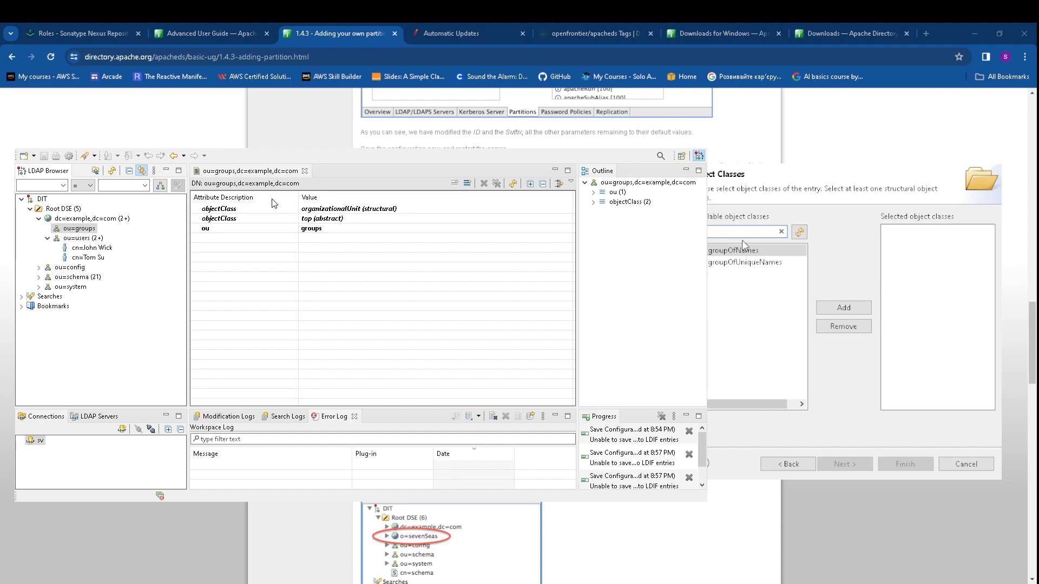
{"action": "double_click", "coordinate": [758, 263]}
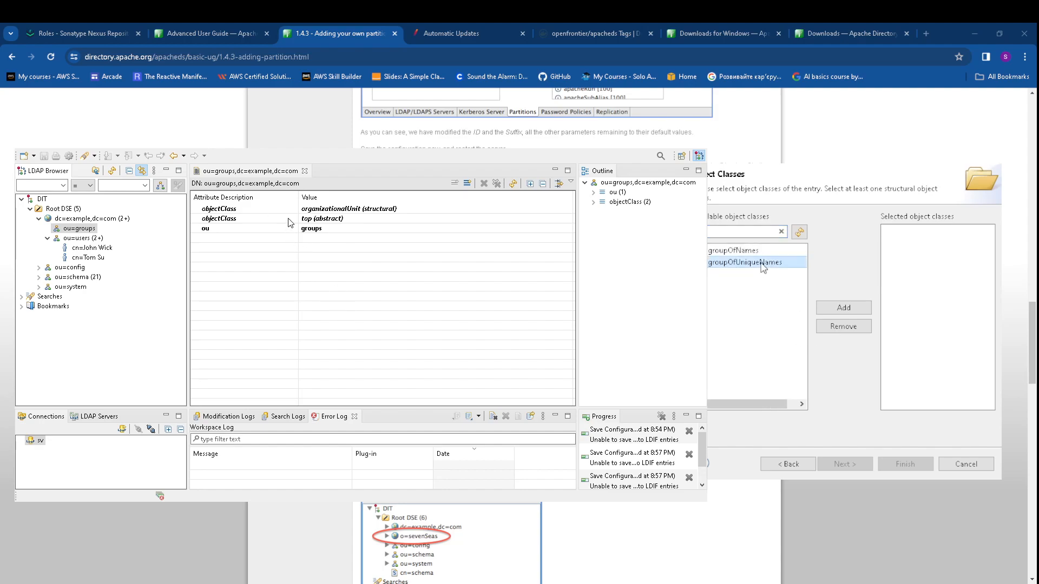
Name the group entry cn=User and continue to its attributes
{"action": "left_click", "coordinate": [845, 464]}
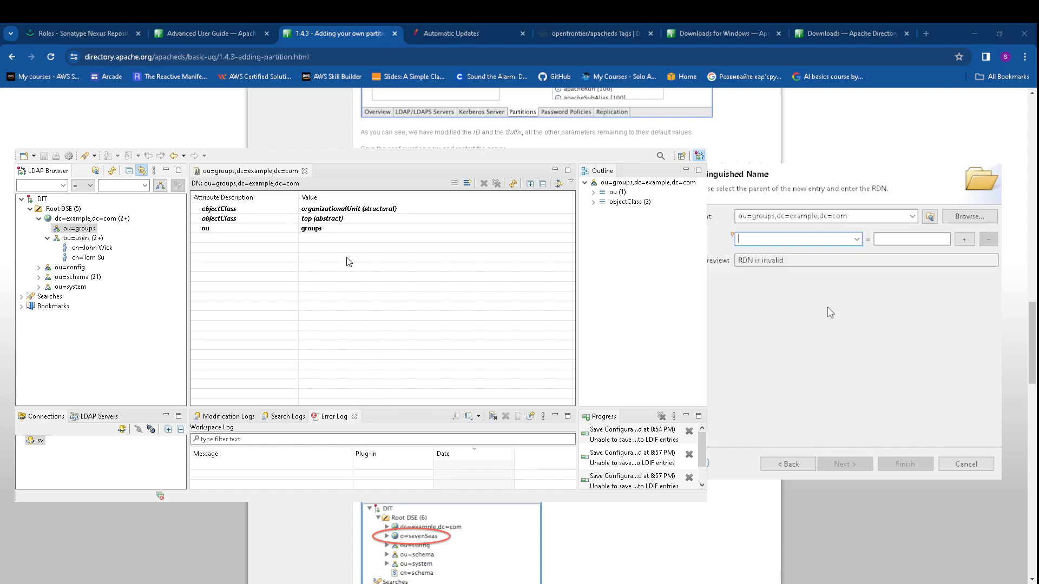
{"action": "type", "text": "cn"}
{"action": "left_click", "coordinate": [883, 241]}
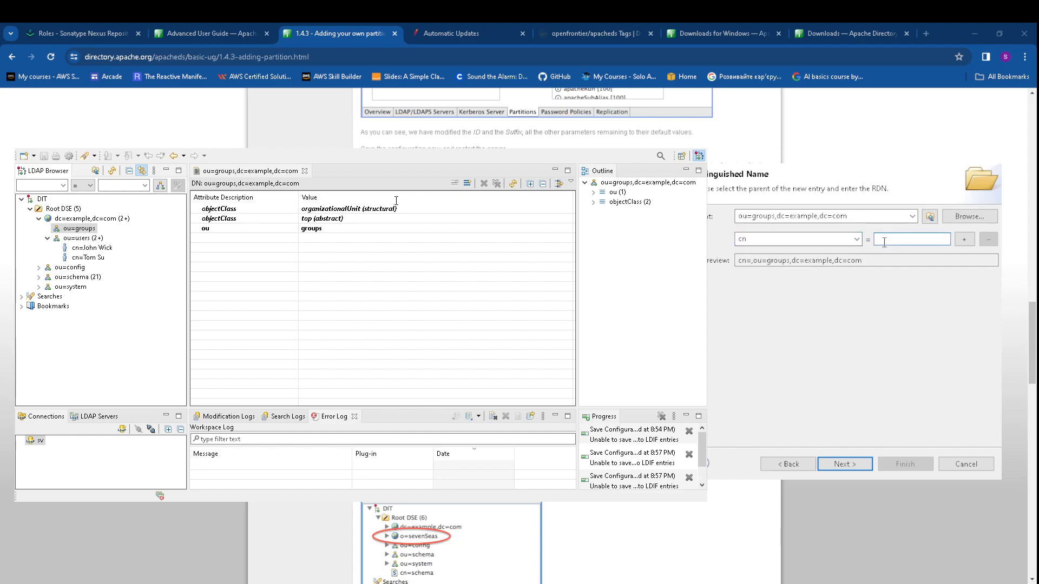
{"action": "type", "text": "User"}
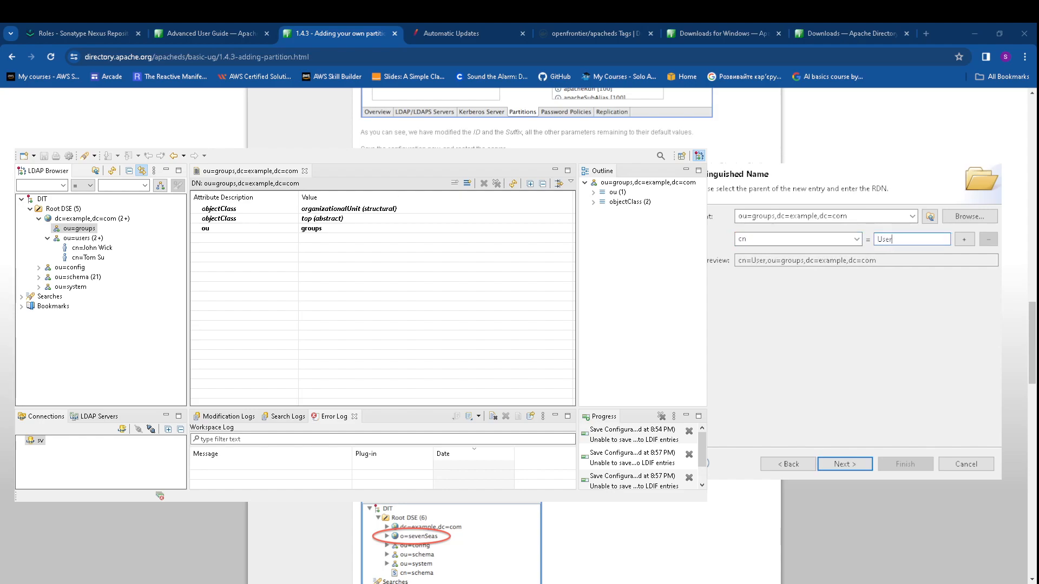
{"action": "left_click", "coordinate": [859, 464]}
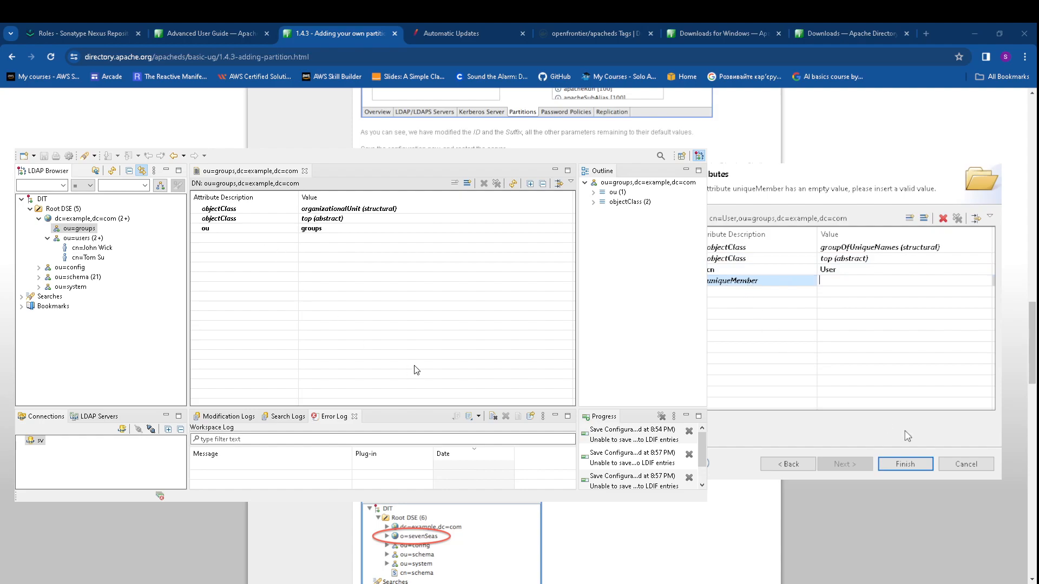
{"action": "key", "text": "Escape"}
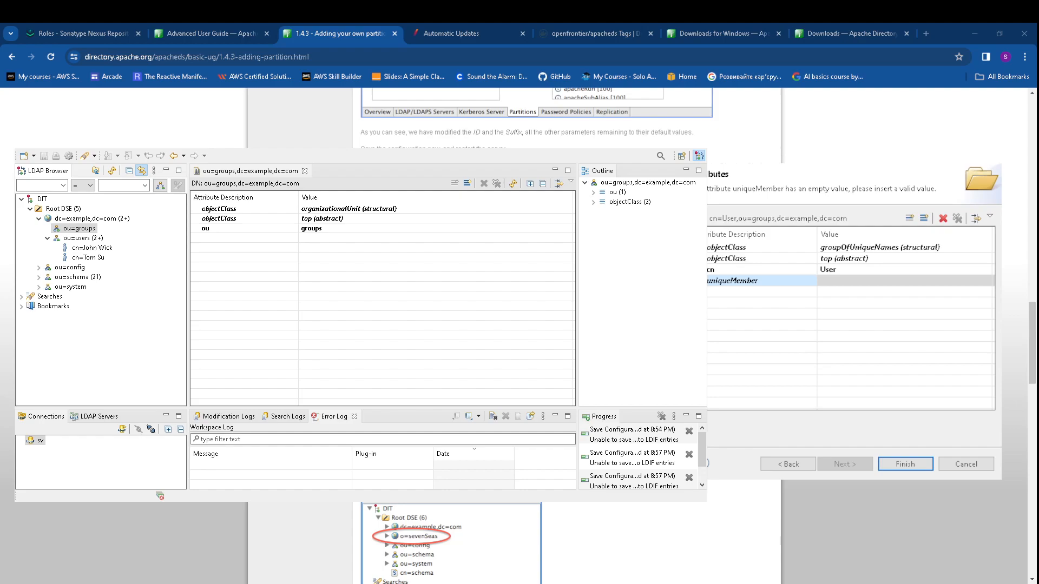
{"action": "left_click_drag", "start_coordinate": [843, 156], "coordinate": [863, 160]}
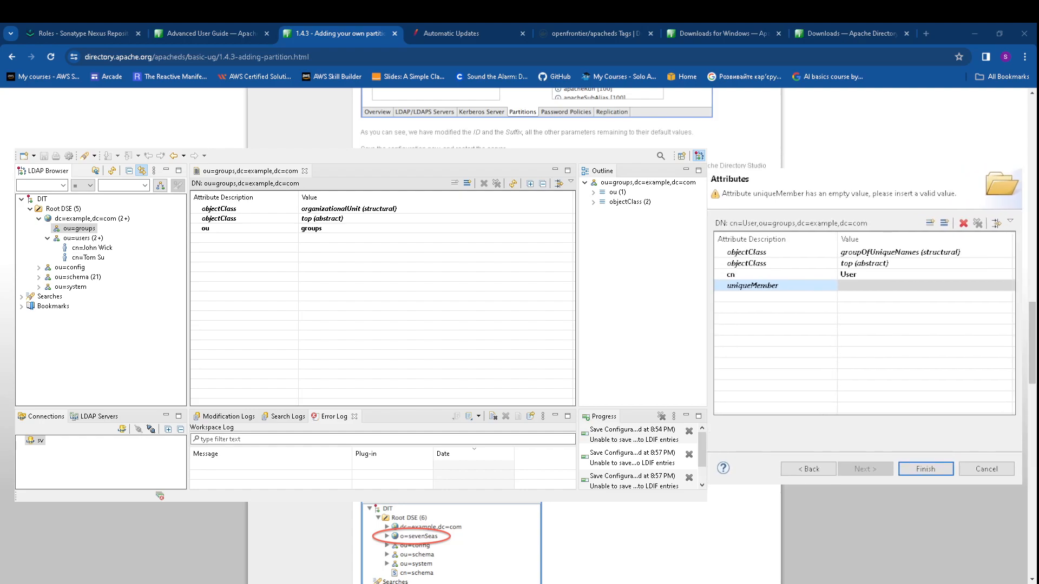
{"action": "left_click", "coordinate": [823, 288]}
{"action": "left_click", "coordinate": [871, 287]}
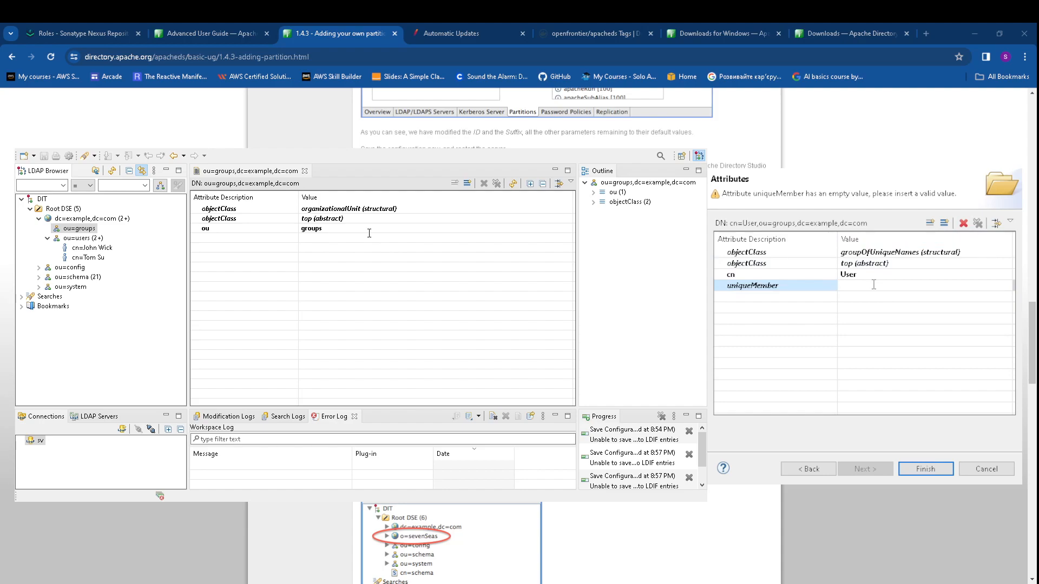
{"action": "type", "text": ", ou=users"}
{"action": "type", "text": ","}
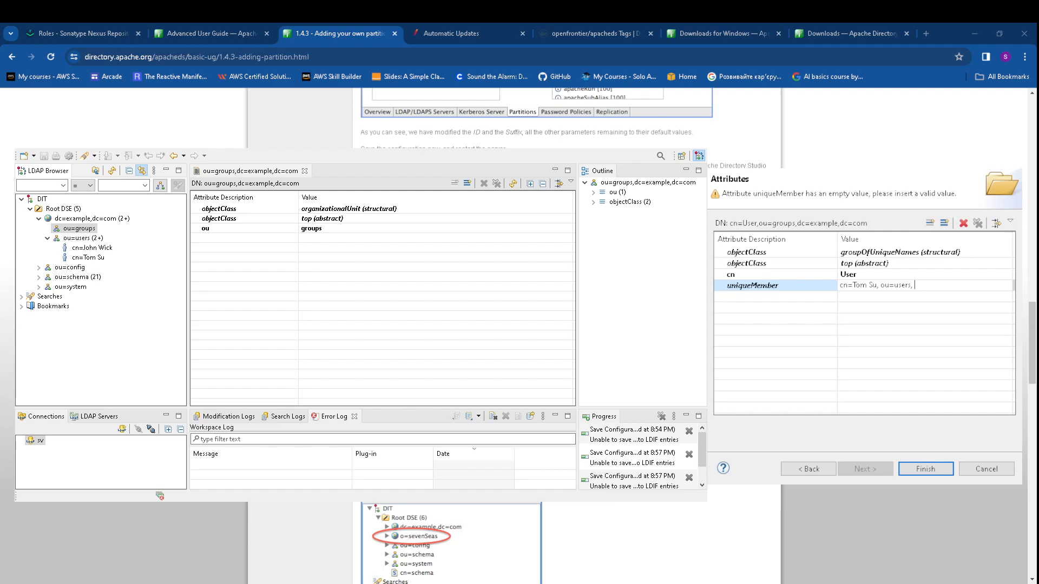
{"action": "type", "text": "dc=example"}
{"action": "type", "text": ",dc=com"}
{"action": "left_click", "coordinate": [893, 354]}
{"action": "left_click", "coordinate": [926, 470]}
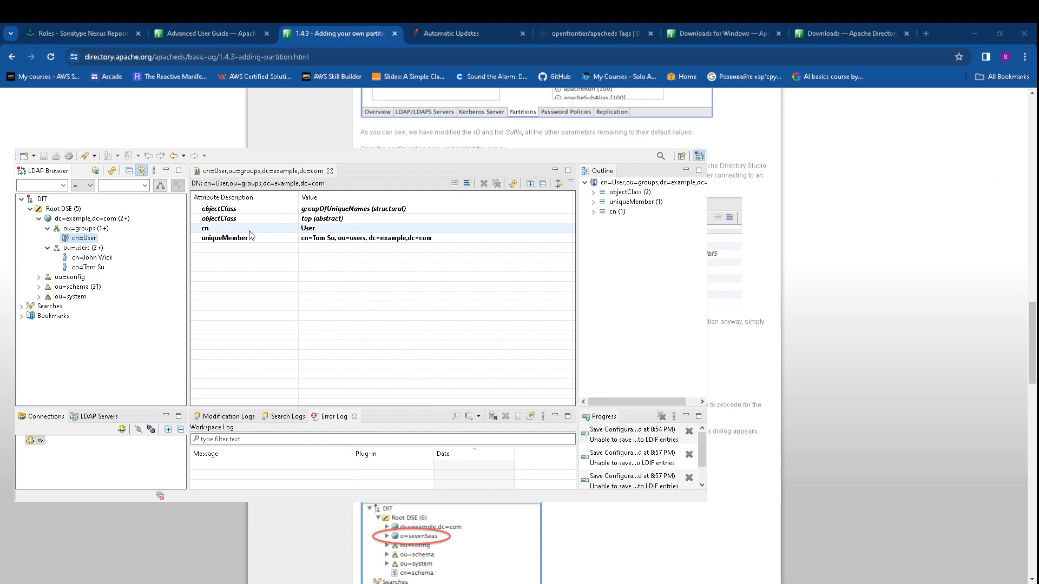
{"action": "left_click", "coordinate": [100, 268]}
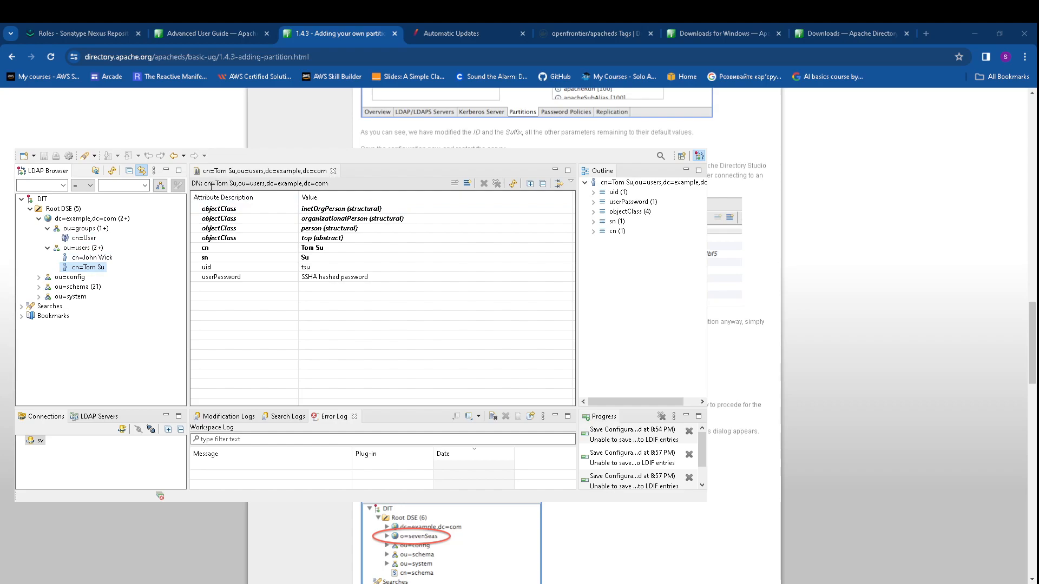
{"action": "left_click_drag", "start_coordinate": [206, 185], "coordinate": [338, 182]}
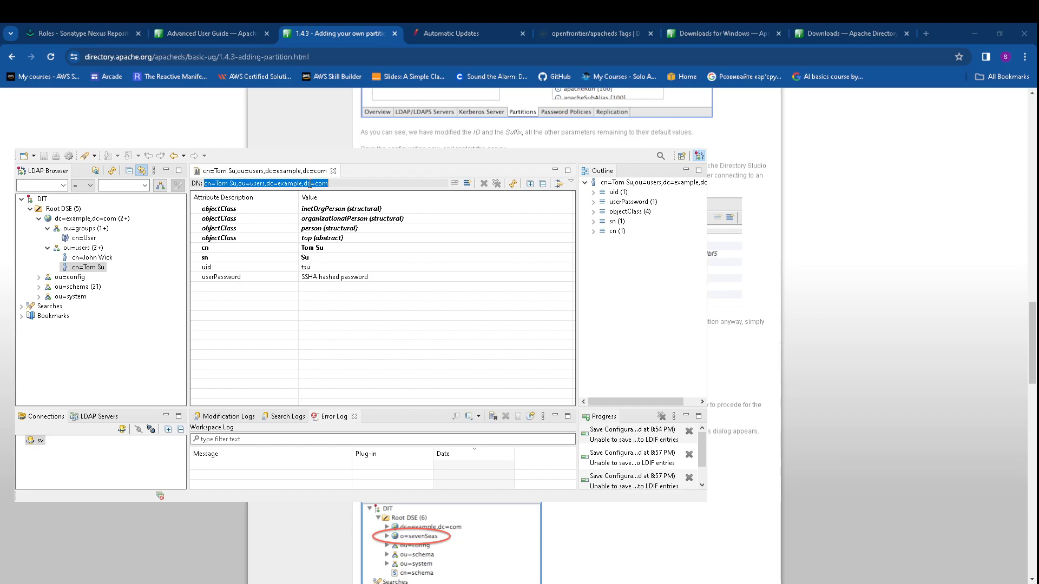
{"action": "left_click", "coordinate": [329, 184]}
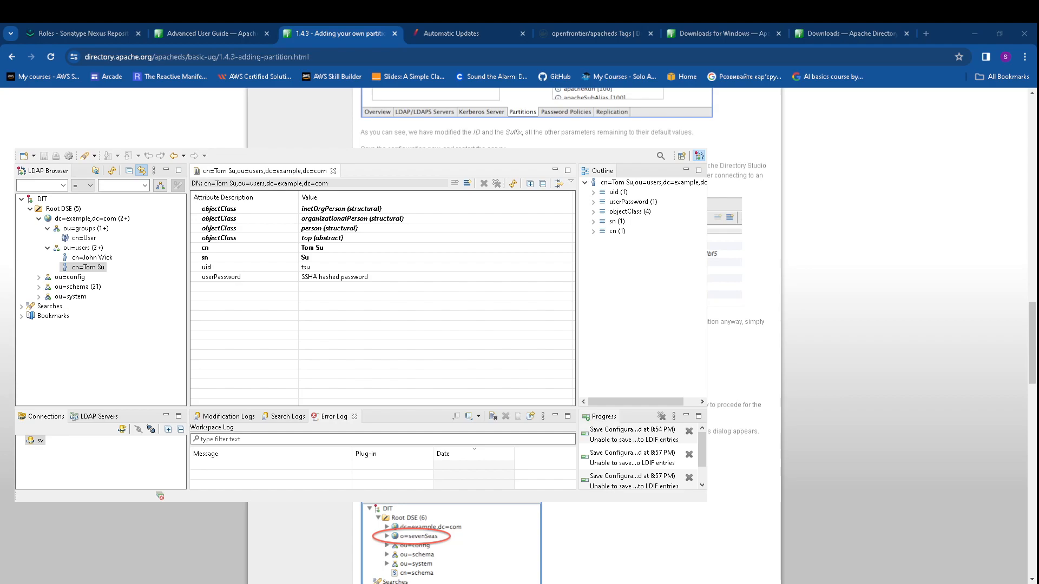
{"action": "left_click", "coordinate": [634, 149]}
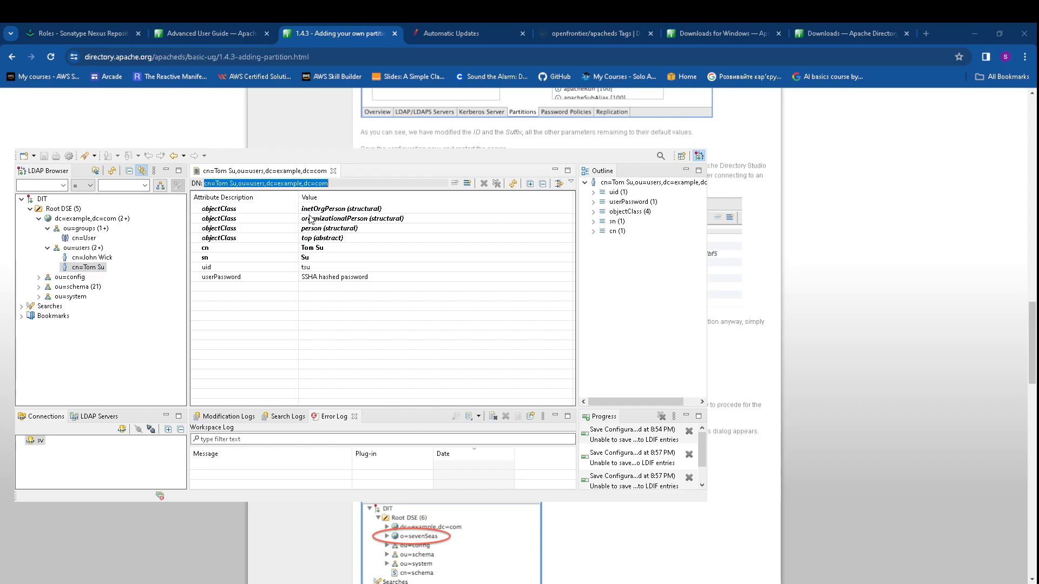
{"action": "left_click", "coordinate": [106, 258]}
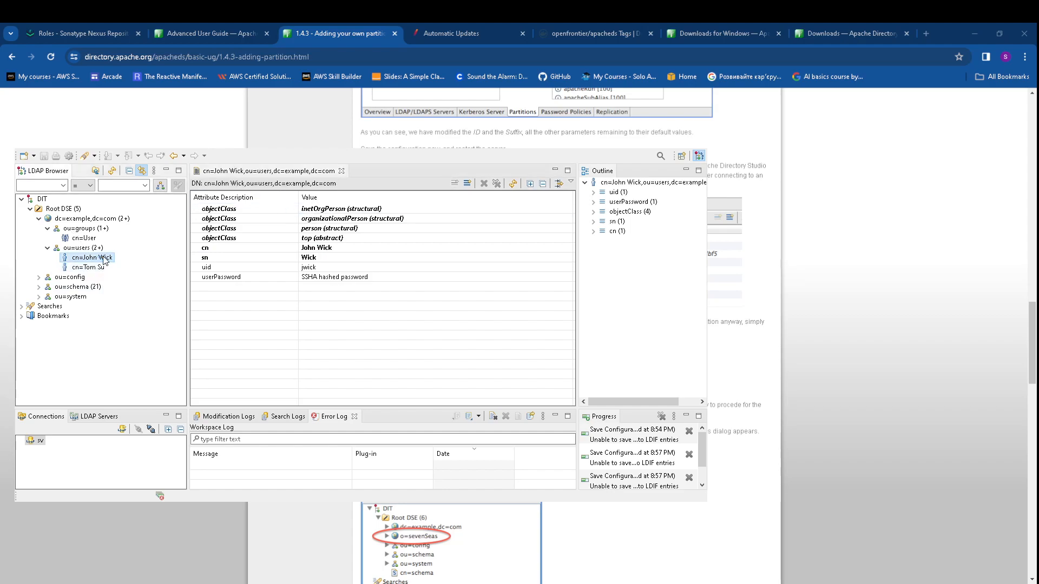
{"action": "left_click_drag", "start_coordinate": [336, 183], "coordinate": [209, 184]}
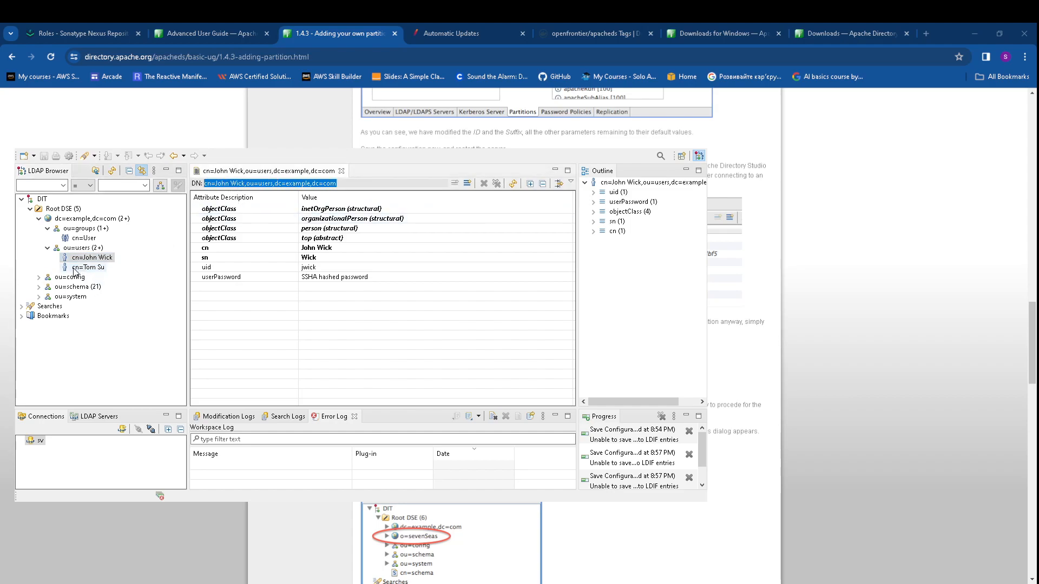
{"action": "left_click", "coordinate": [78, 230]}
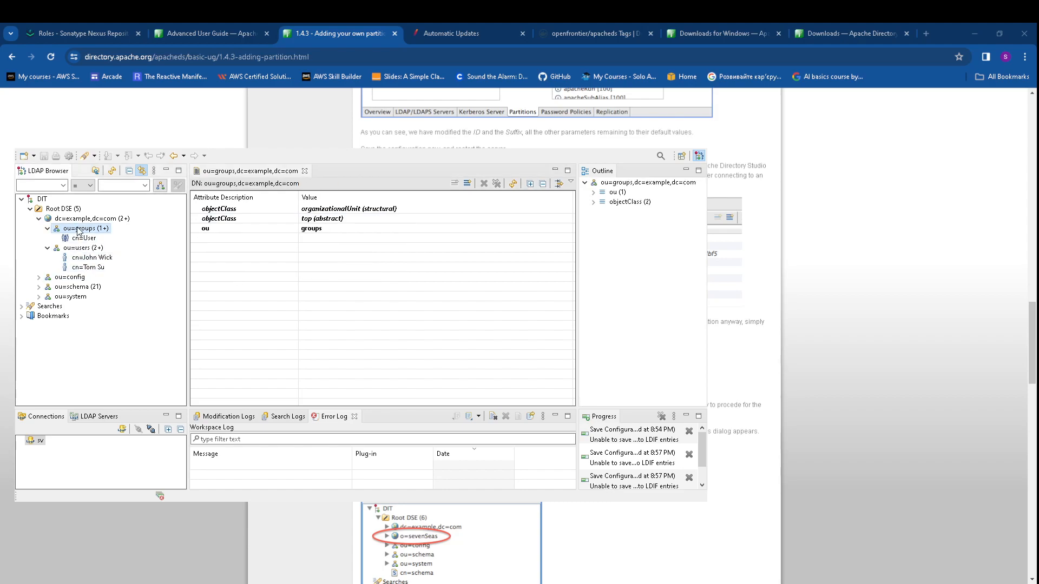
Start a new entry under ou=groups using the groupOfUniqueNames object class
{"action": "left_click", "coordinate": [261, 249]}
{"action": "left_click", "coordinate": [873, 471]}
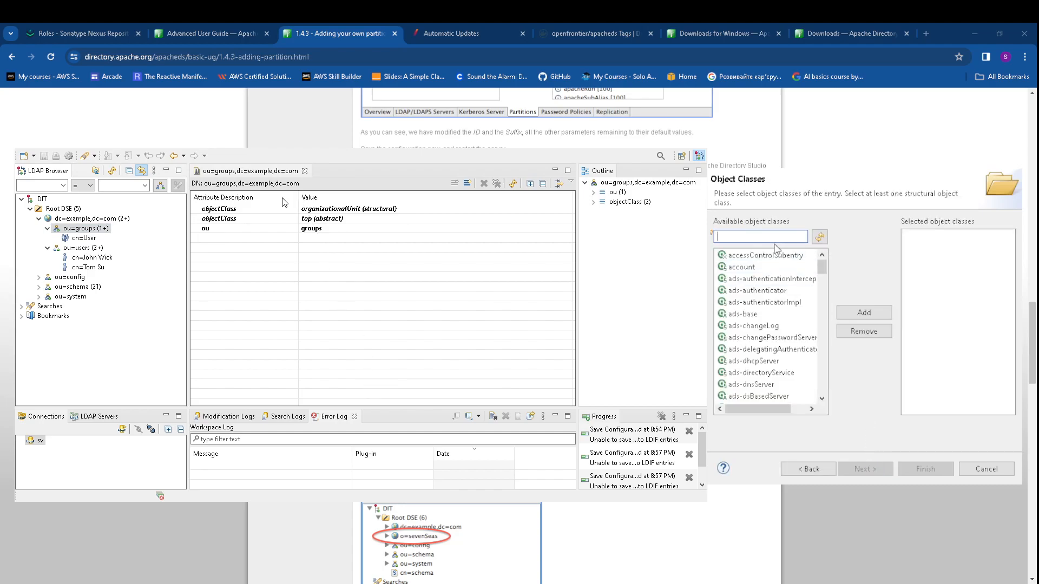
{"action": "type", "text": "g"}
{"action": "double_click", "coordinate": [764, 266]}
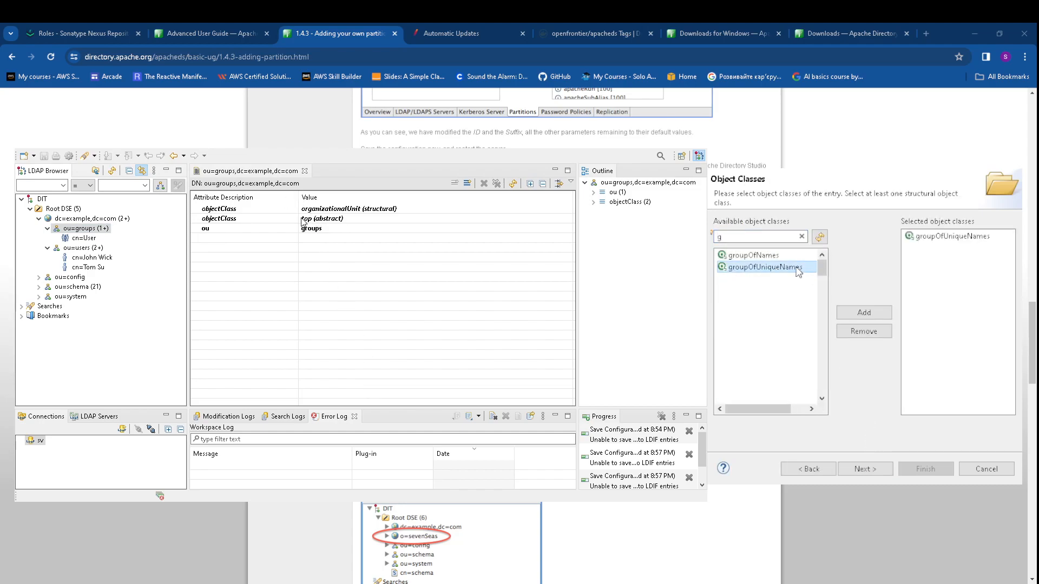
{"action": "left_click", "coordinate": [864, 469]}
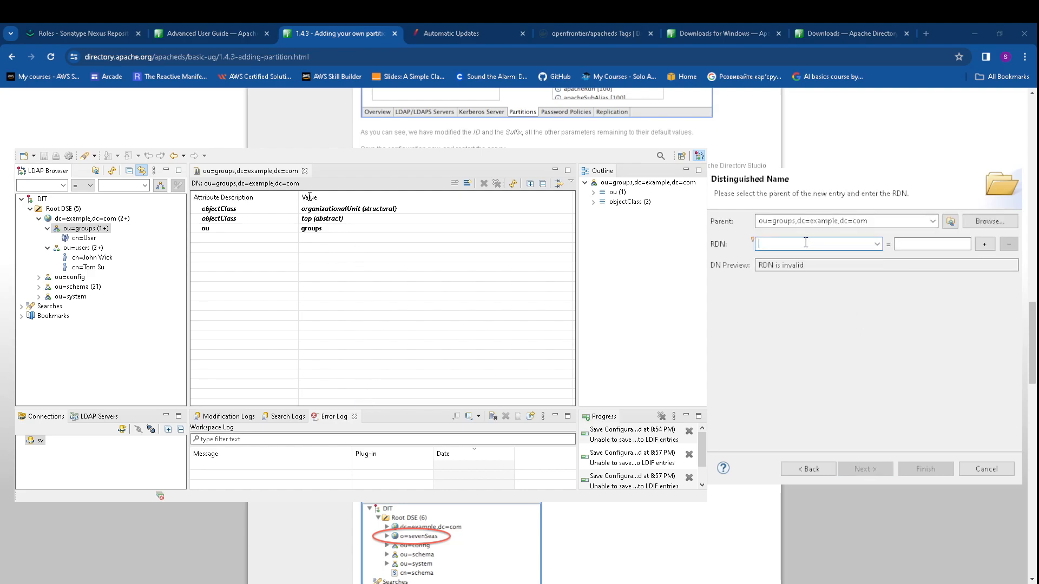
Name the entry cn=Admin and set John Wick's DN as its uniqueMember
{"action": "type", "text": "cn"}
{"action": "left_click", "coordinate": [913, 245]}
{"action": "type", "text": "Admin"}
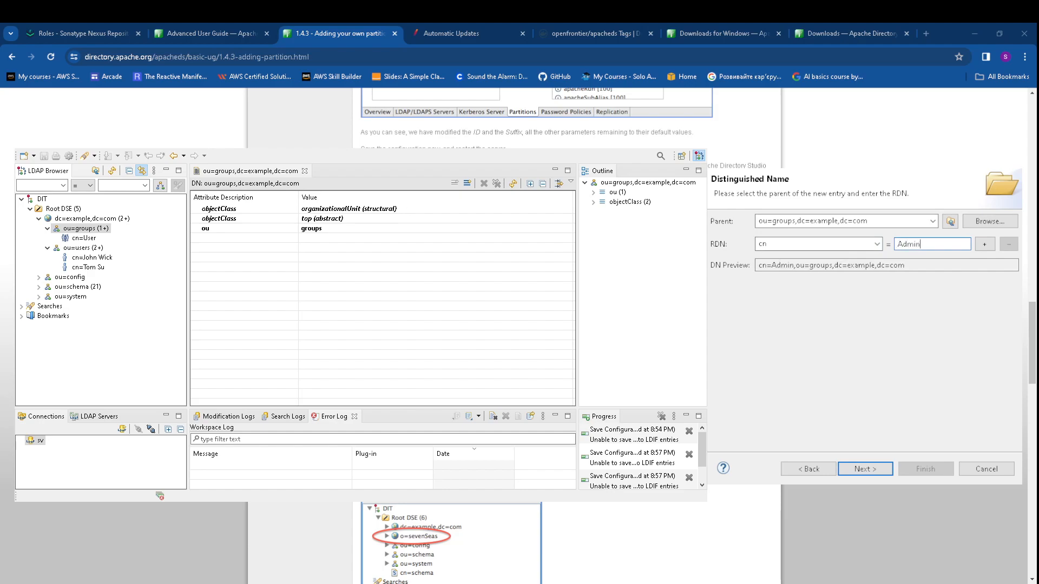
{"action": "left_click", "coordinate": [865, 469]}
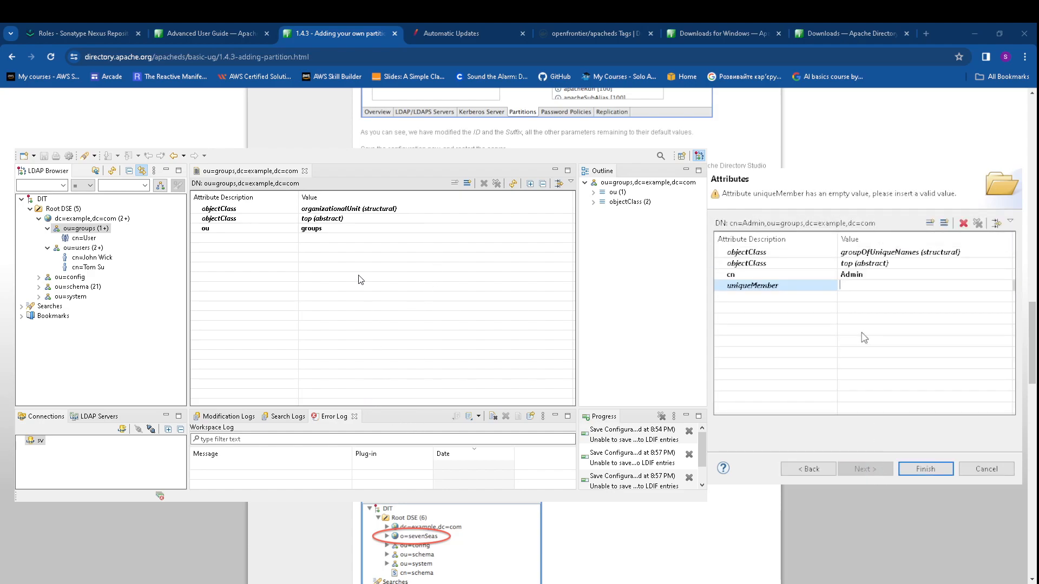
{"action": "type", "text": "cn=John Wick,ou=users,dc=example,dc=com"}
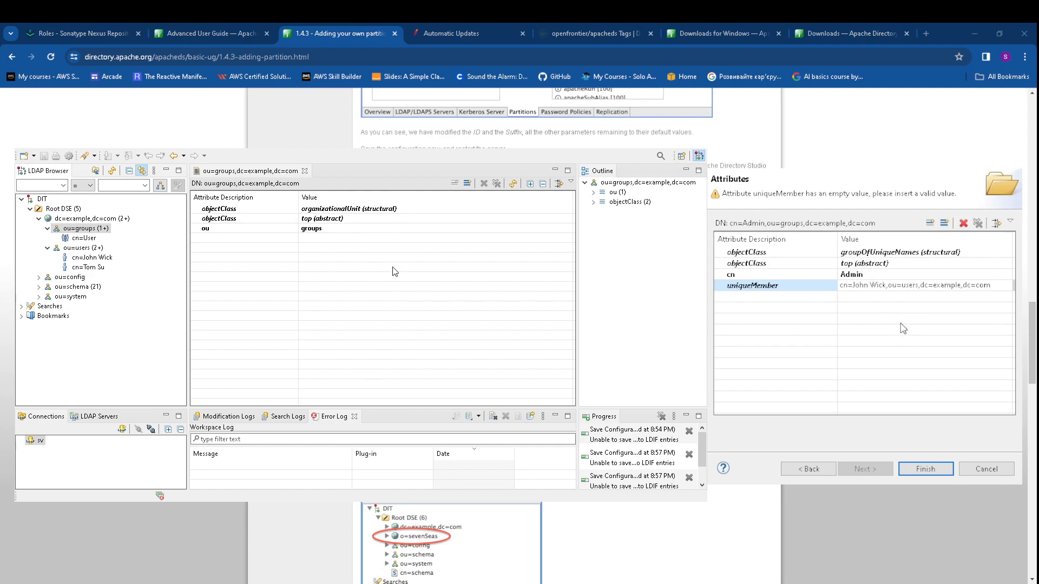
{"action": "left_click", "coordinate": [925, 468]}
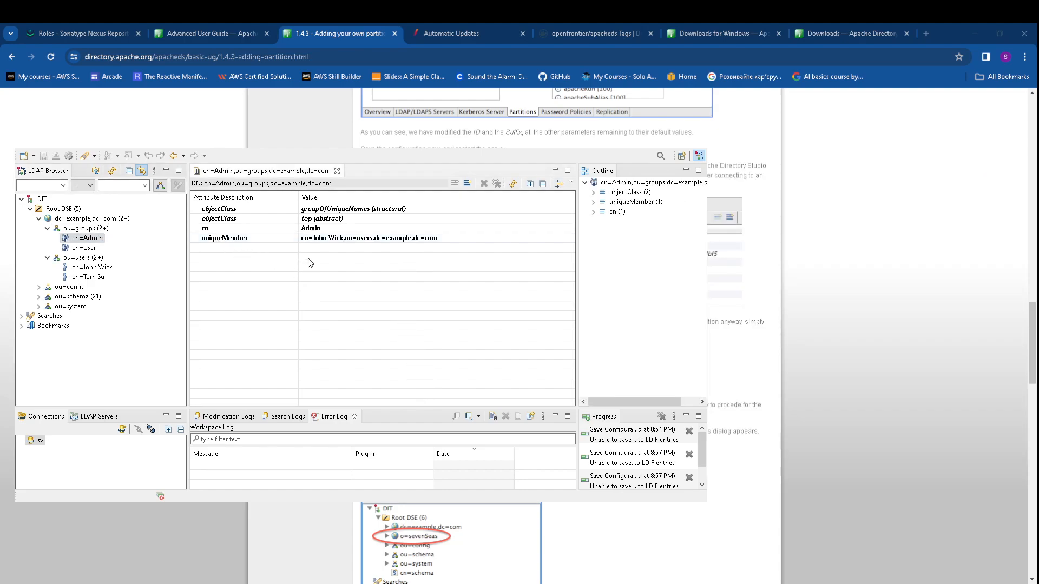
Compare the cn=User and cn=Admin group entries, ending on cn=User
{"action": "left_click", "coordinate": [84, 248]}
{"action": "left_click", "coordinate": [92, 239]}
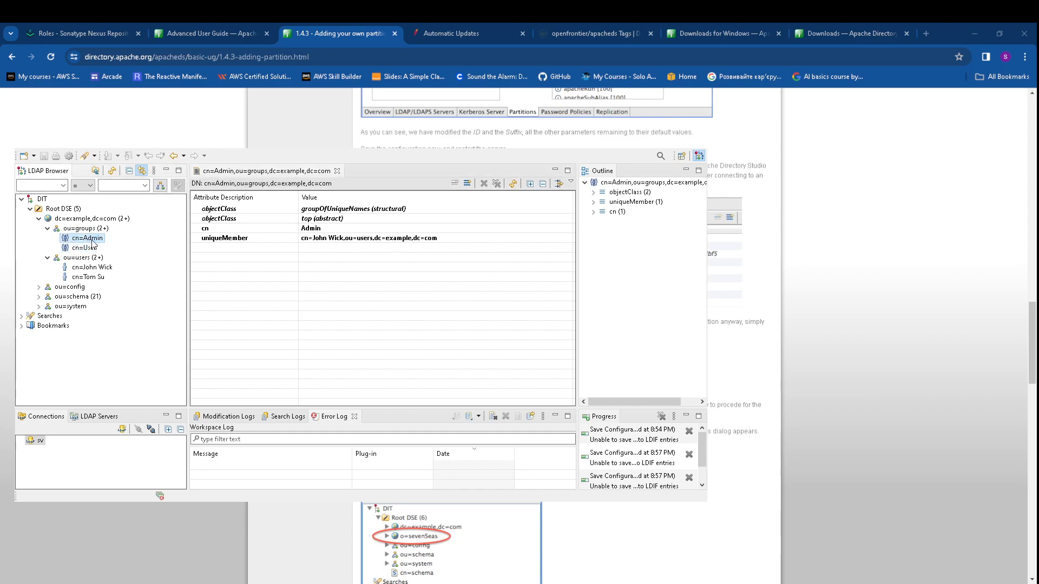
{"action": "left_click", "coordinate": [86, 248]}
{"action": "left_click", "coordinate": [89, 238]}
{"action": "left_click", "coordinate": [93, 249]}
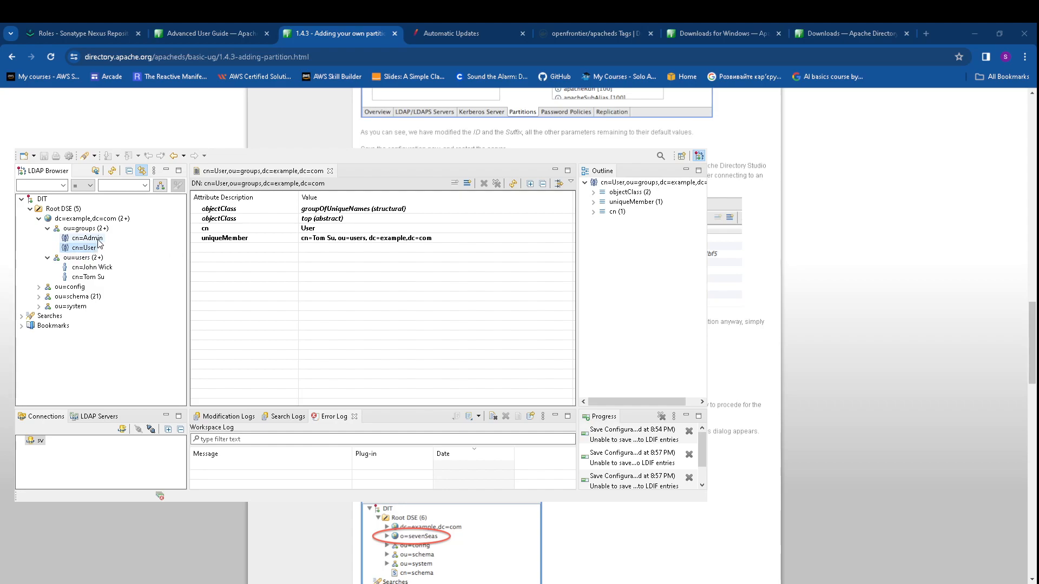
Add John Wick's DN as a second uniqueMember of cn=User, then clear and remove it
{"action": "left_click", "coordinate": [453, 242]}
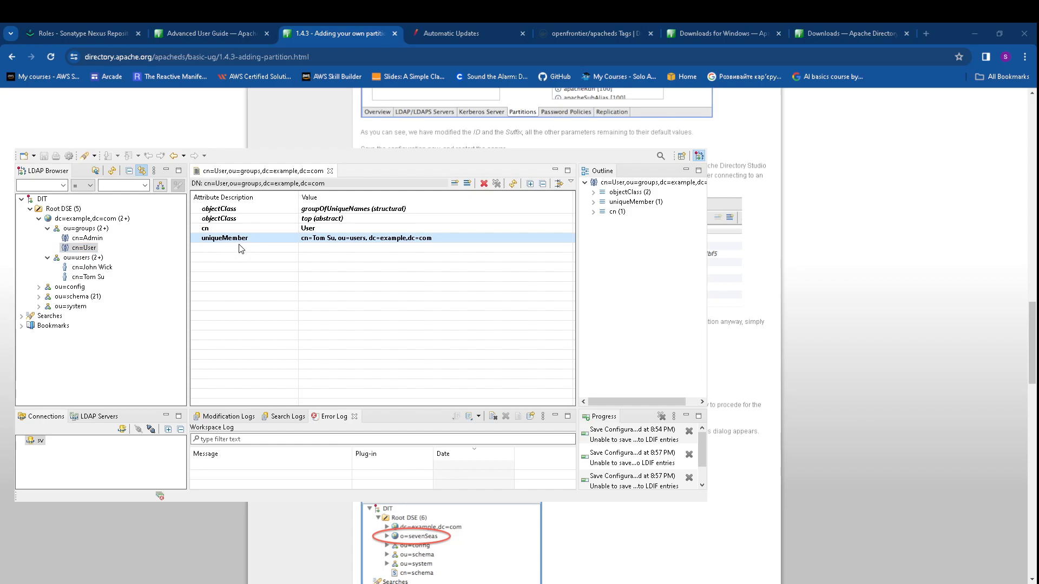
{"action": "left_click", "coordinate": [276, 268]}
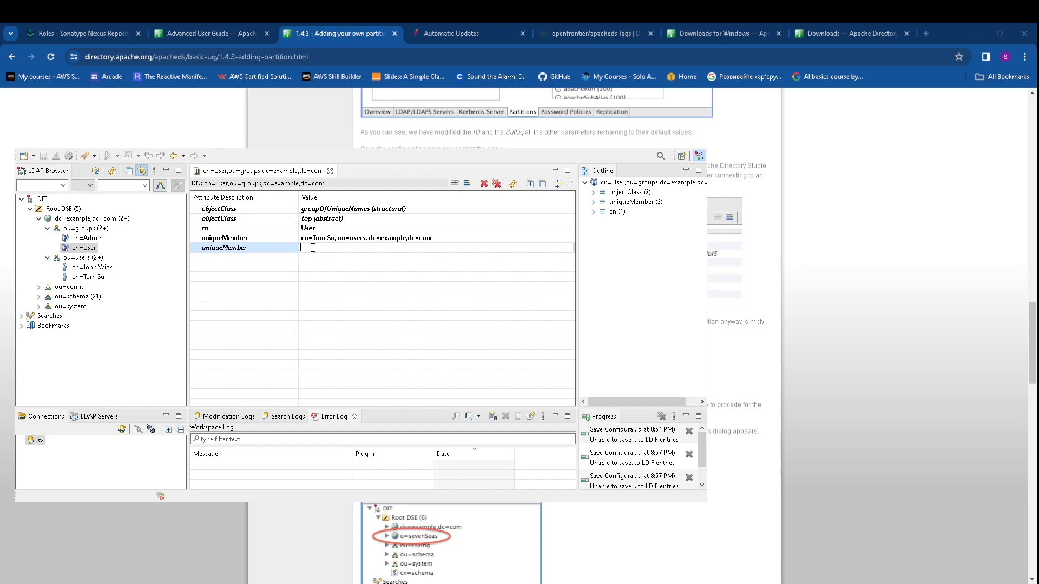
{"action": "type", "text": "cn=John Wick,ou=users,dc=example,dc=com"}
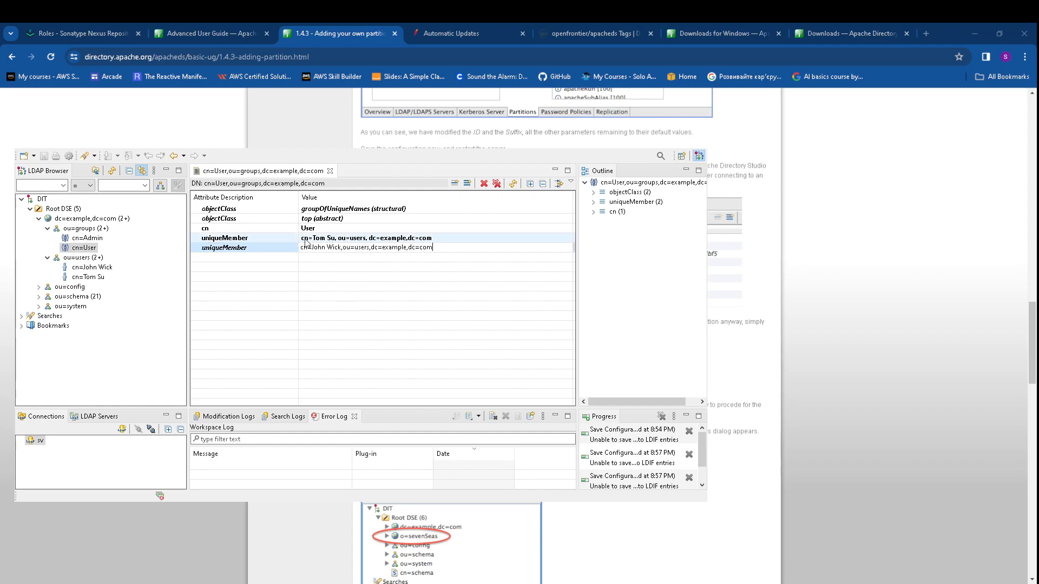
{"action": "left_click_drag", "start_coordinate": [449, 249], "coordinate": [248, 247]}
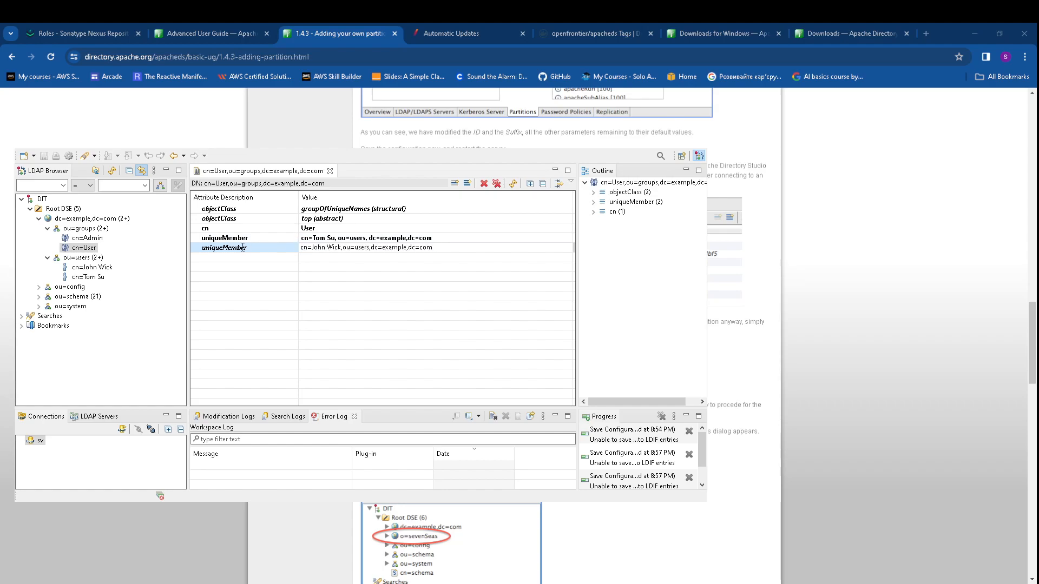
{"action": "key", "text": "Delete"}
{"action": "left_click", "coordinate": [254, 253]}
{"action": "left_click", "coordinate": [483, 184]}
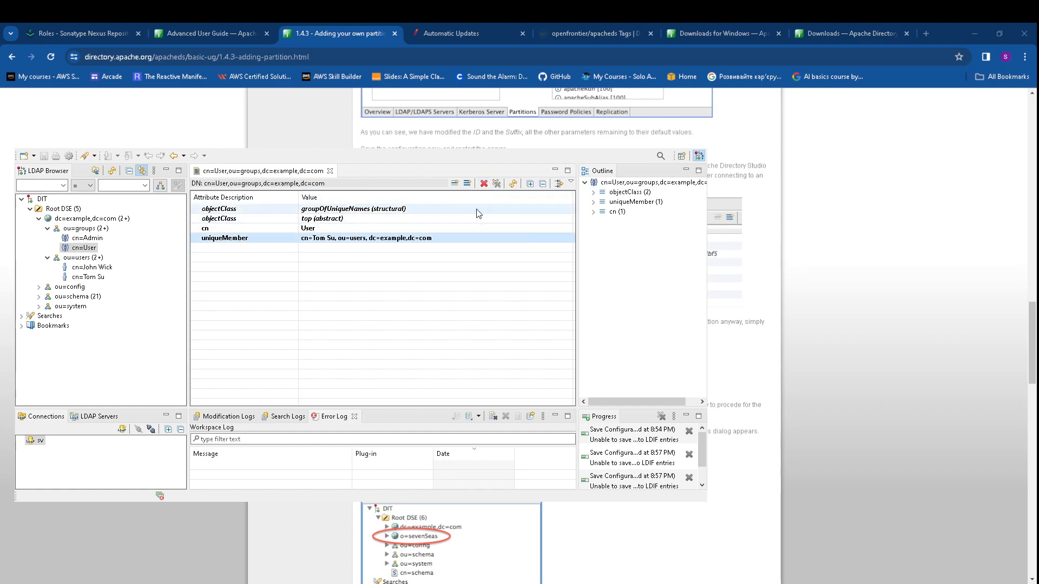